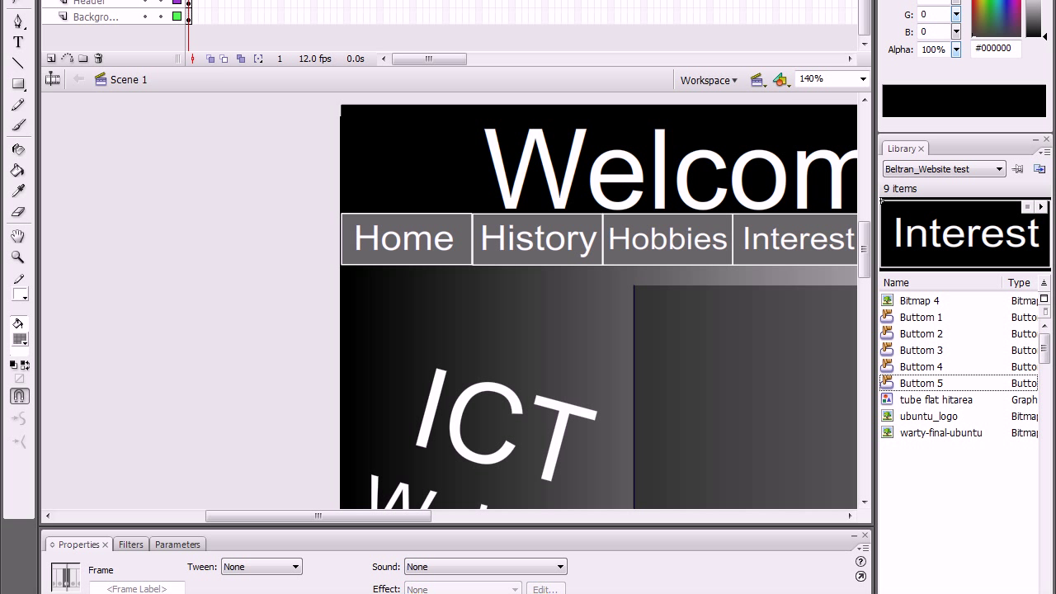
- Create a new ActionScript 3.0 Flash file and add a second timeline layer
key(alt+f)
key(n)
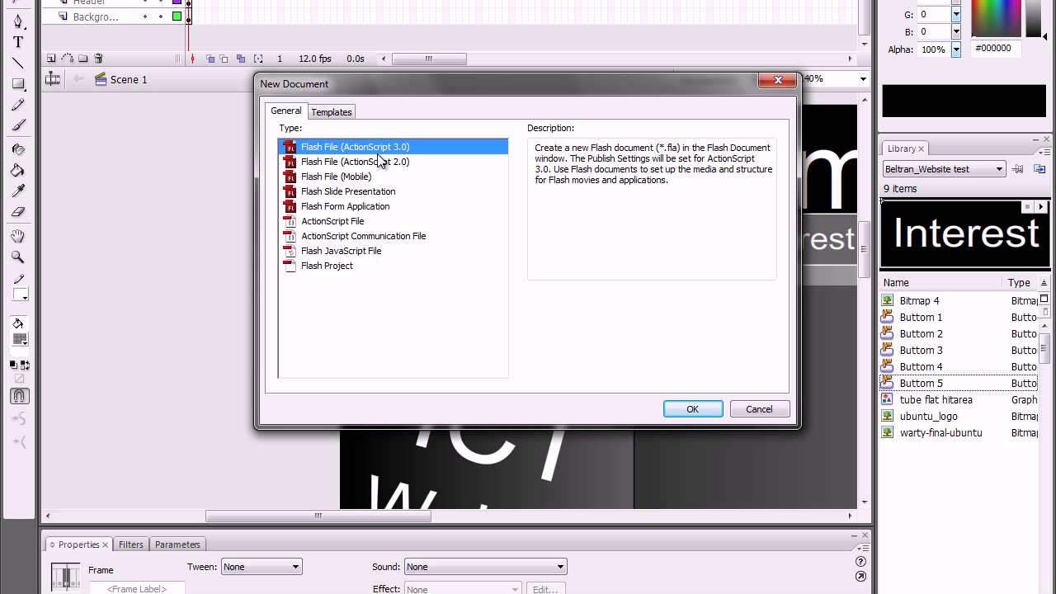
click(698, 412)
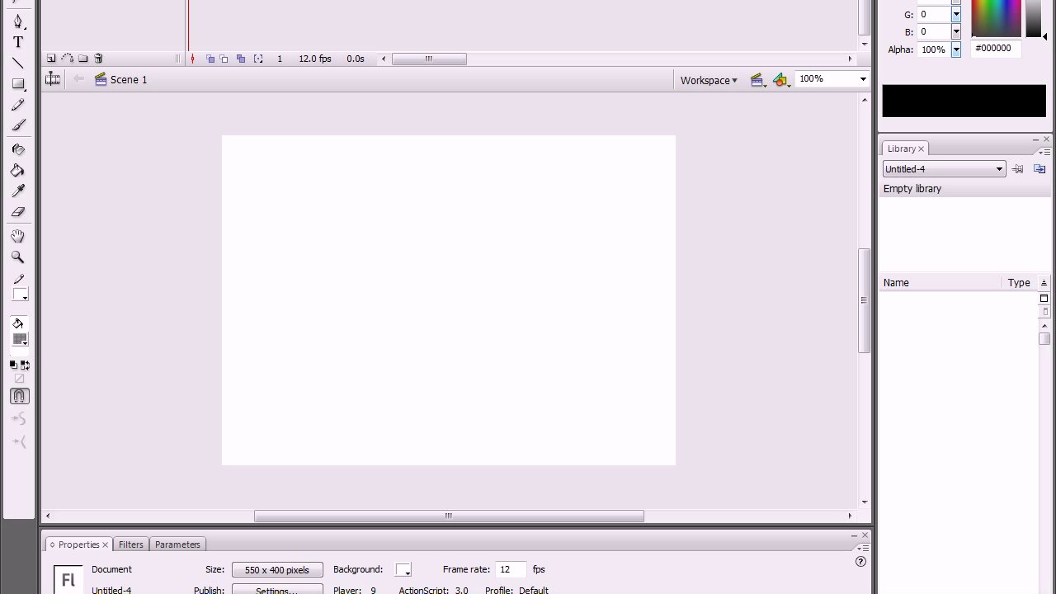
click(51, 60)
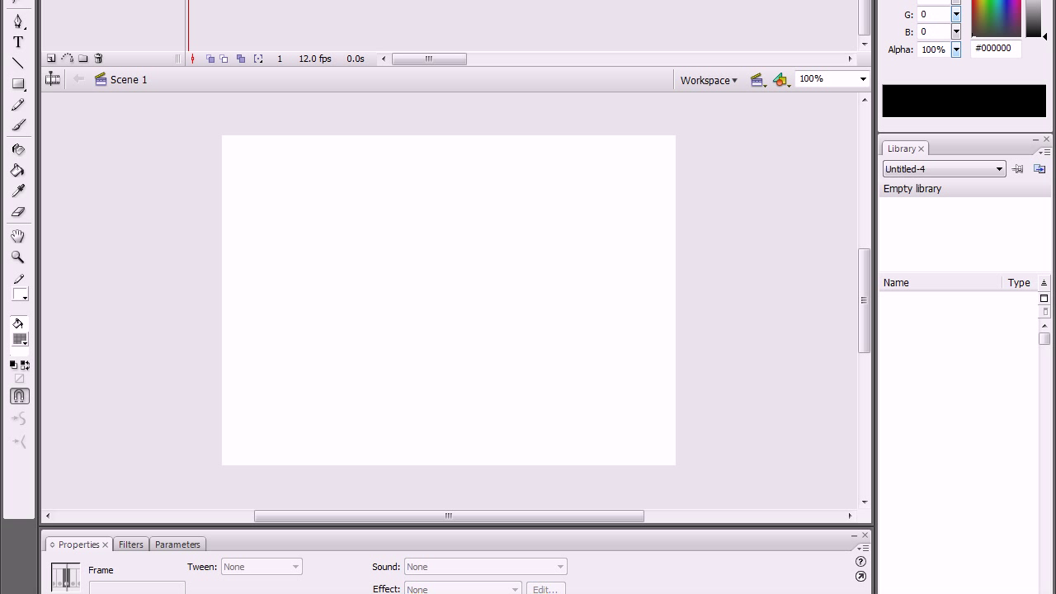
- Draw a black-filled rectangle covering the whole stage
click(18, 83)
click(94, 7)
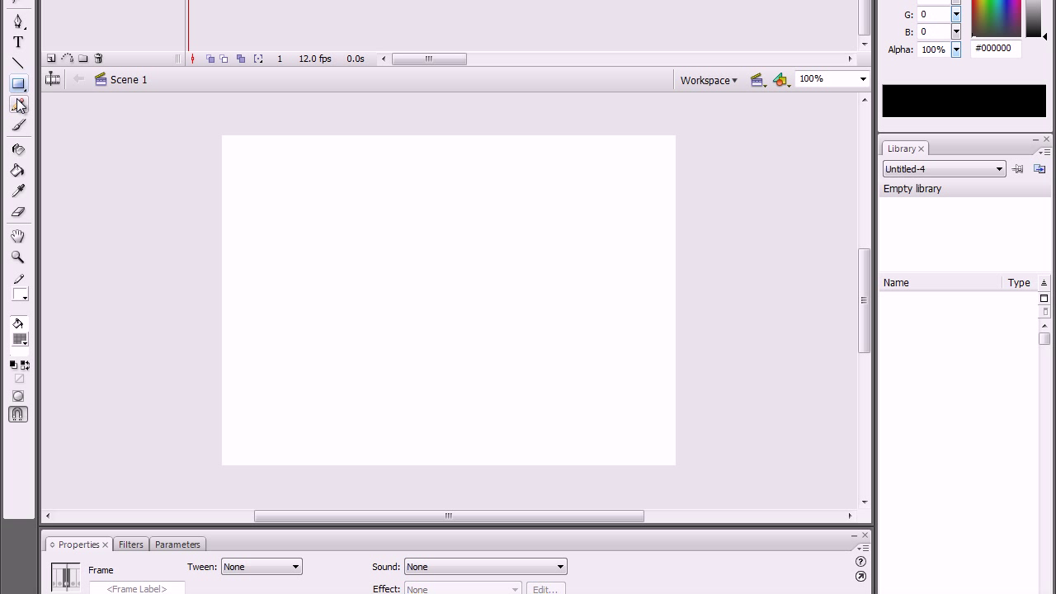
click(20, 340)
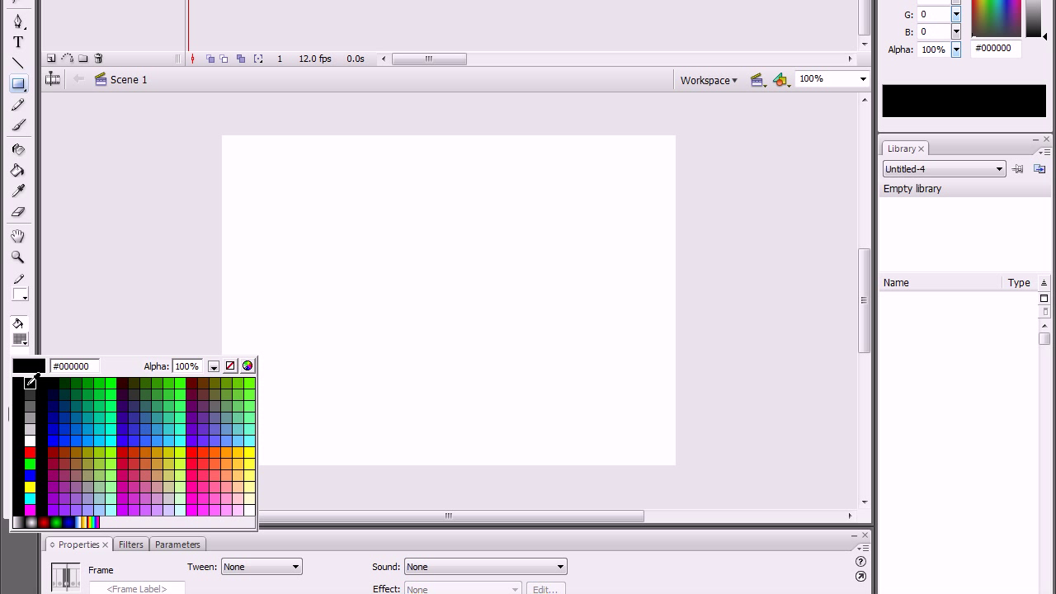
click(31, 382)
drag(212, 133, 683, 474)
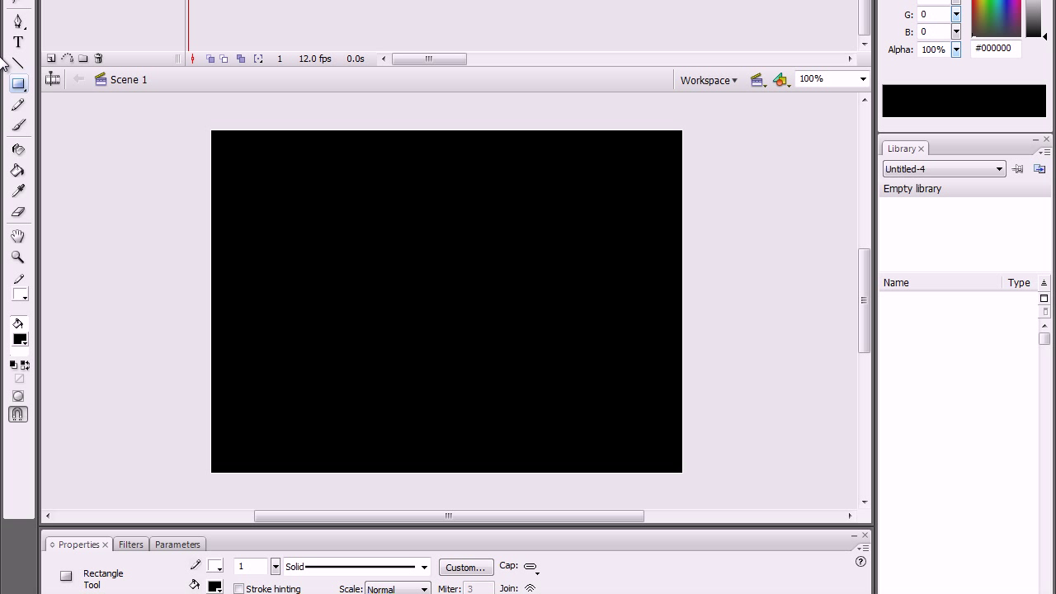
- Recolour the rectangle's fill to red with the Paint Bucket
click(20, 340)
click(30, 453)
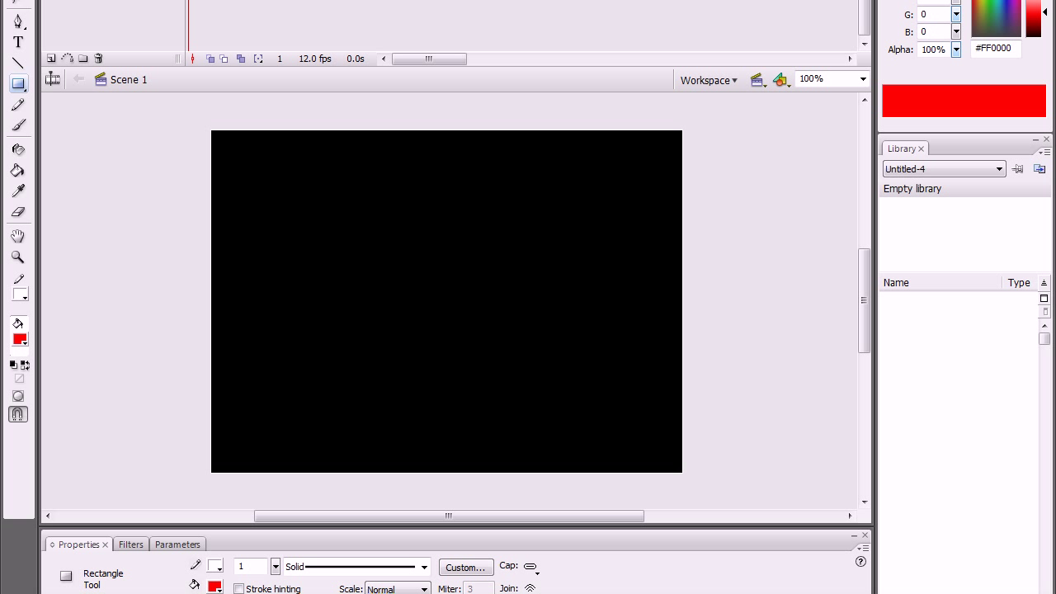
click(18, 170)
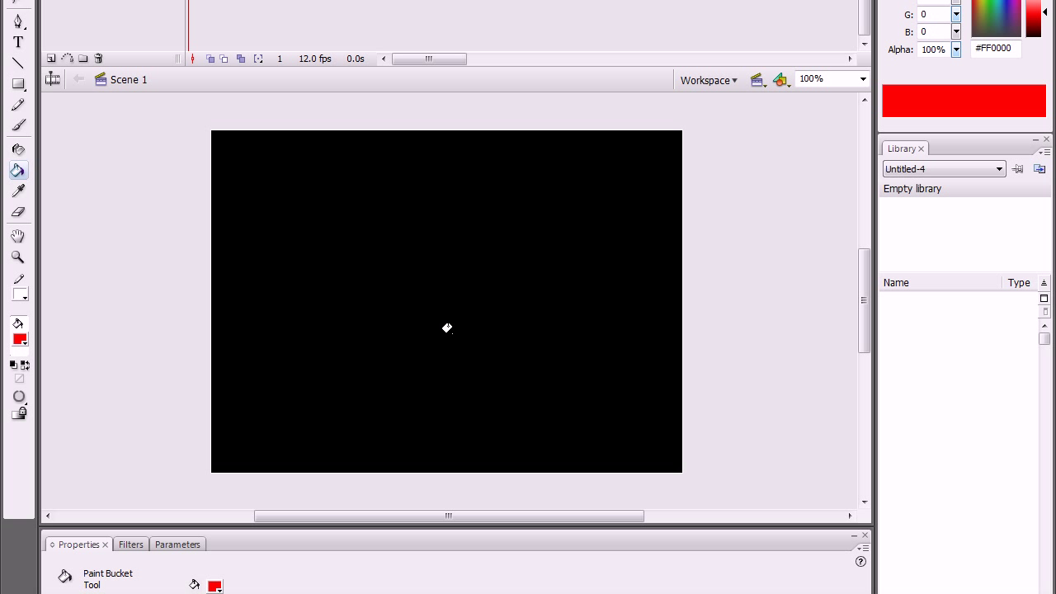
click(448, 325)
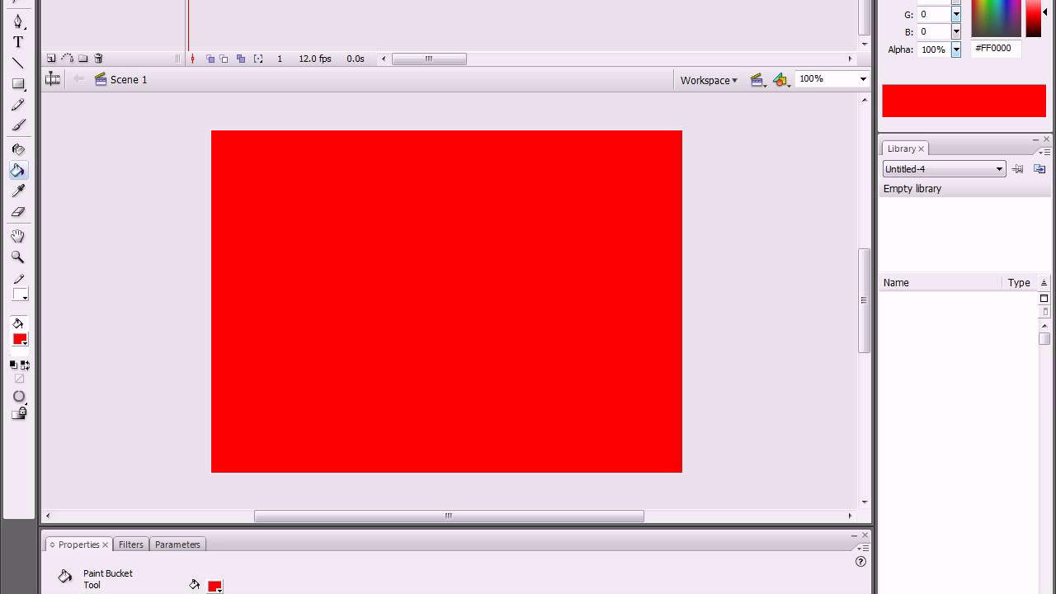
key(v)
drag(172, 118, 790, 489)
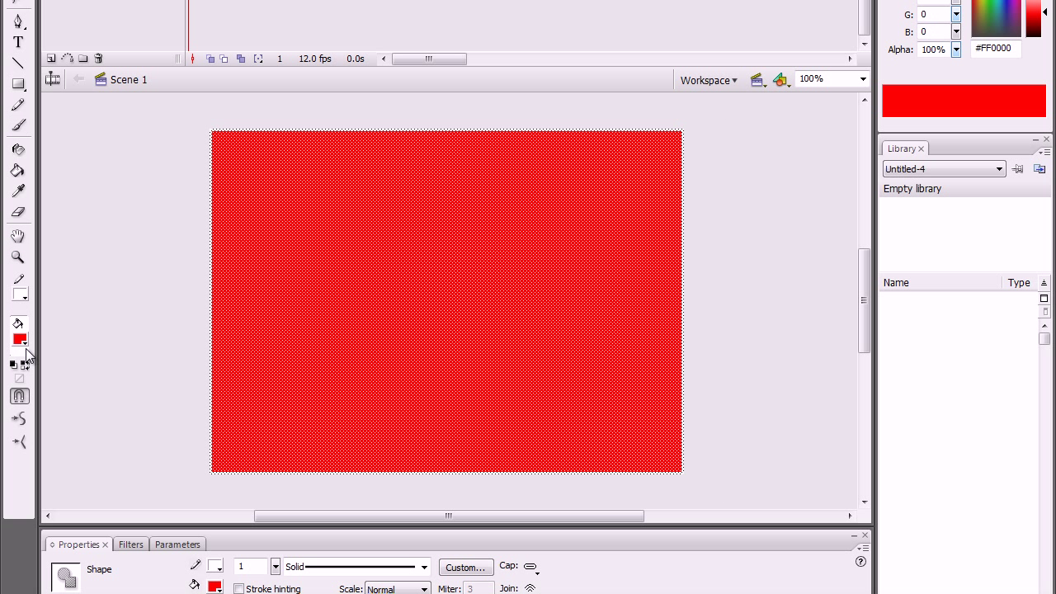
click(124, 312)
- Refill the rectangle with black (#000000) and deselect it
click(21, 339)
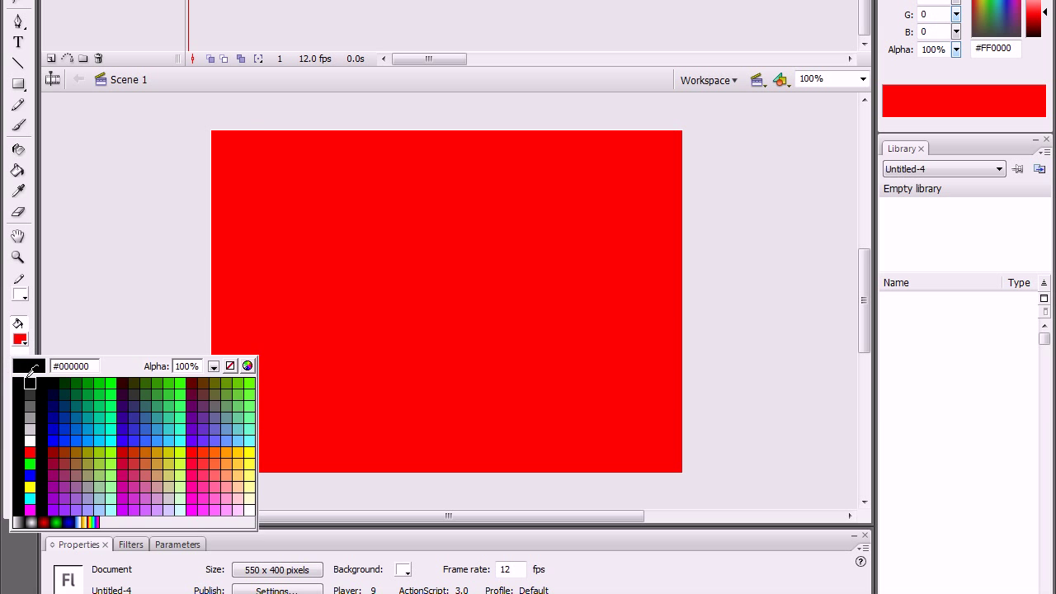
click(34, 380)
click(278, 345)
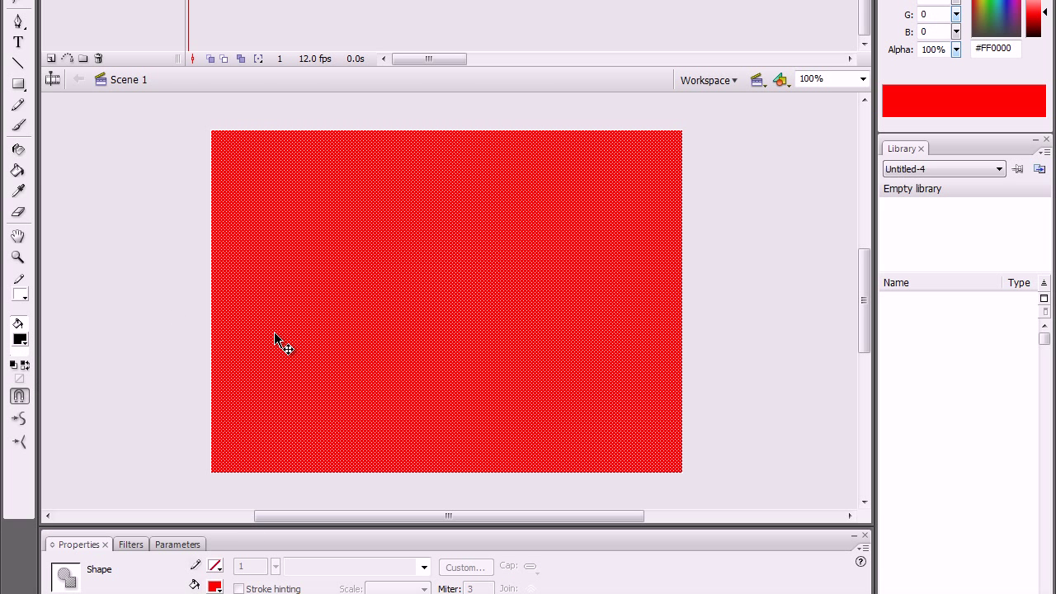
click(17, 170)
click(437, 293)
key(v)
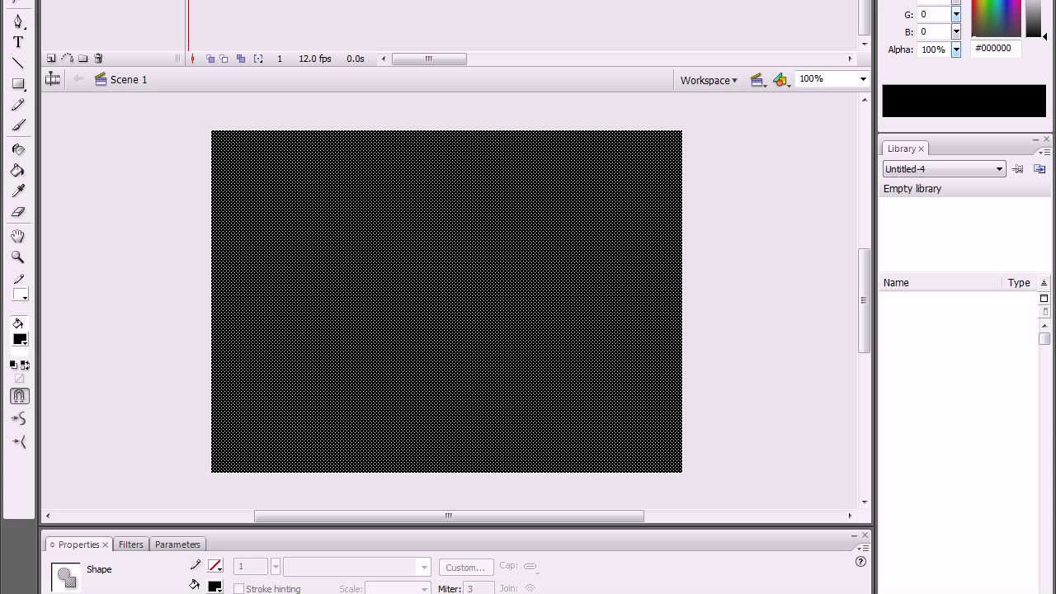
click(149, 198)
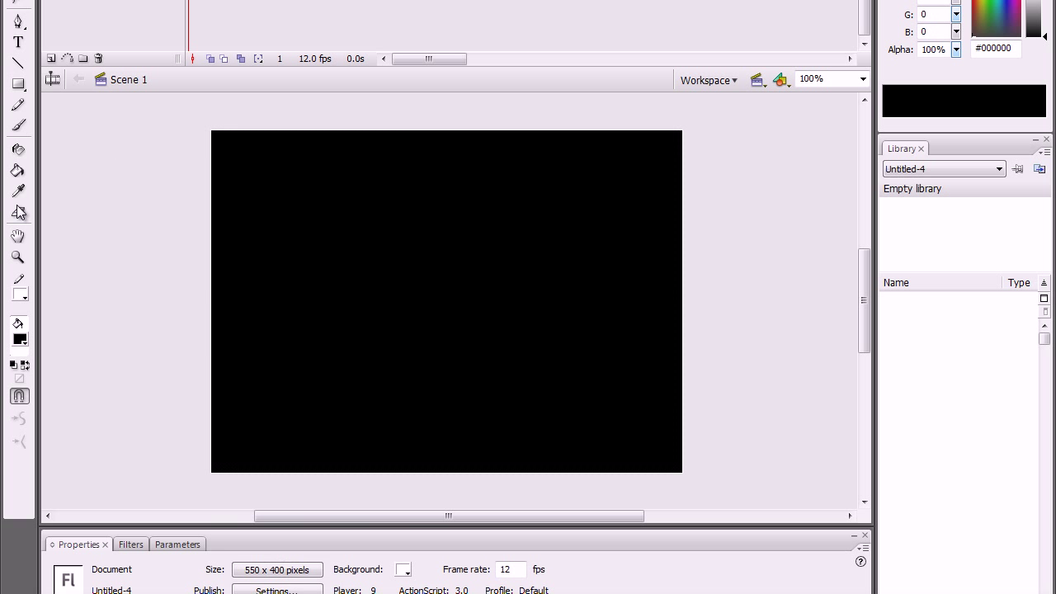
- Draw a white rectangle along the stage's left side, then undo it
click(20, 85)
click(20, 339)
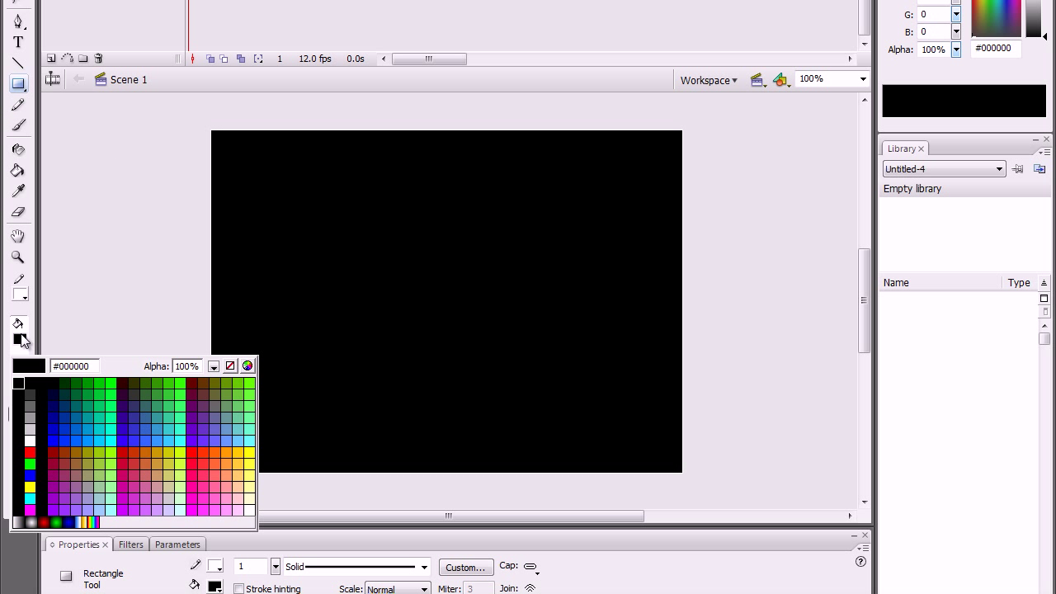
click(33, 439)
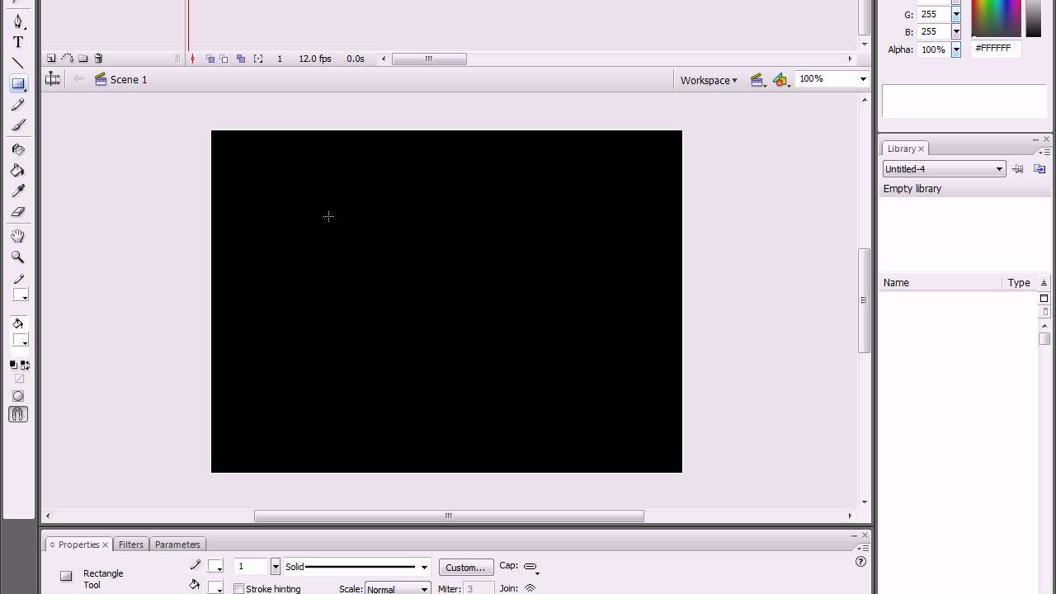
drag(333, 210, 211, 473)
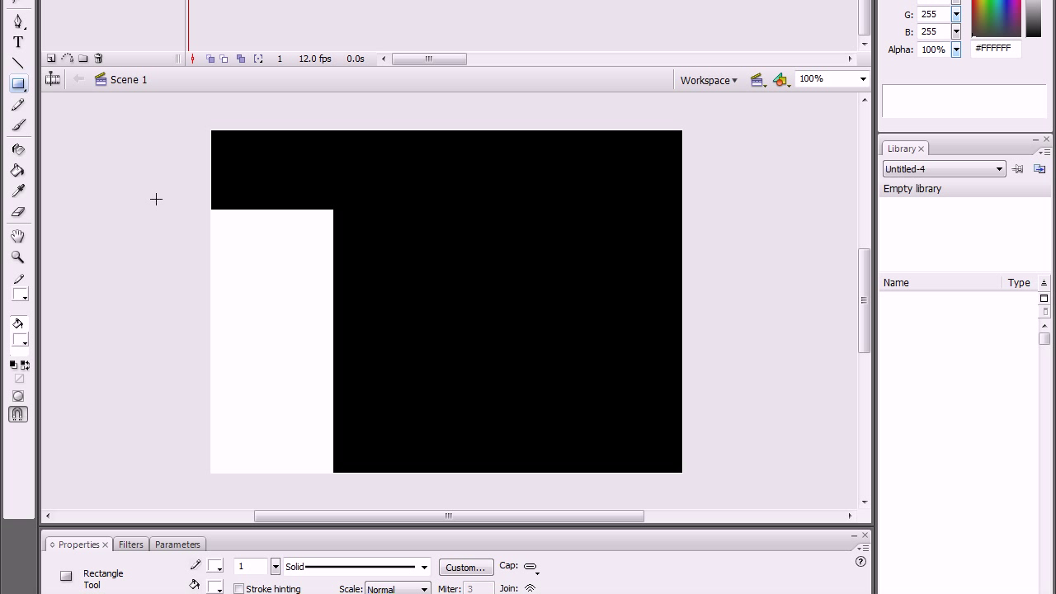
key(ctrl+z)
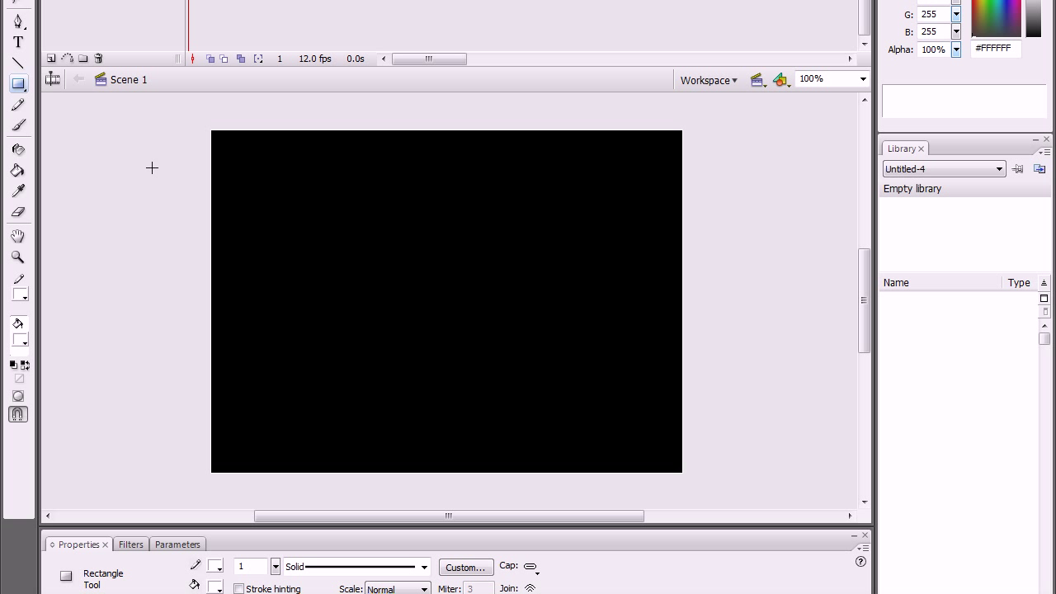
- Draw a #00FF00 green column down the stage's left side
click(22, 339)
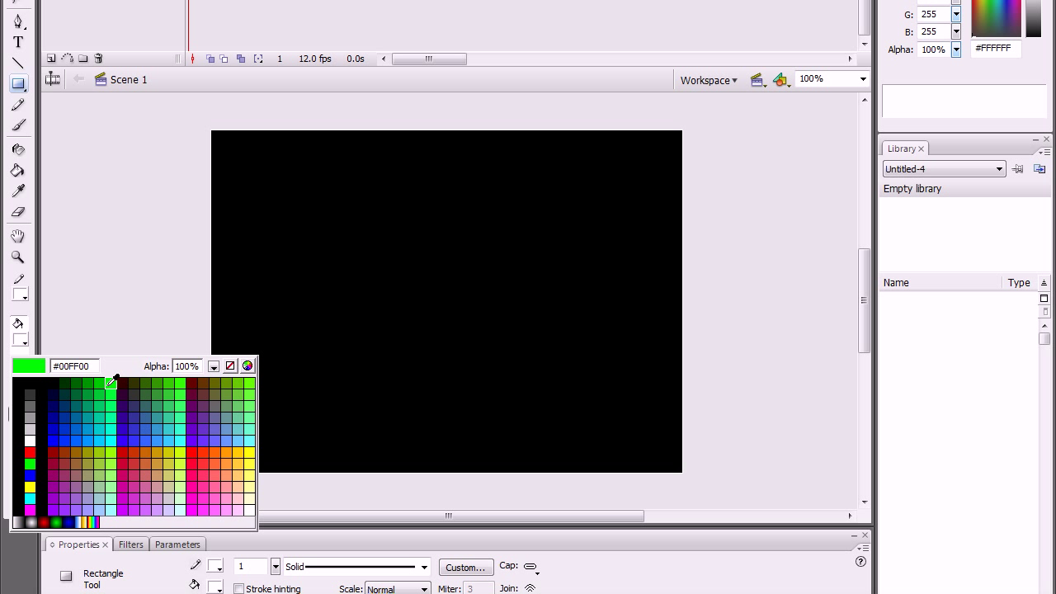
click(30, 465)
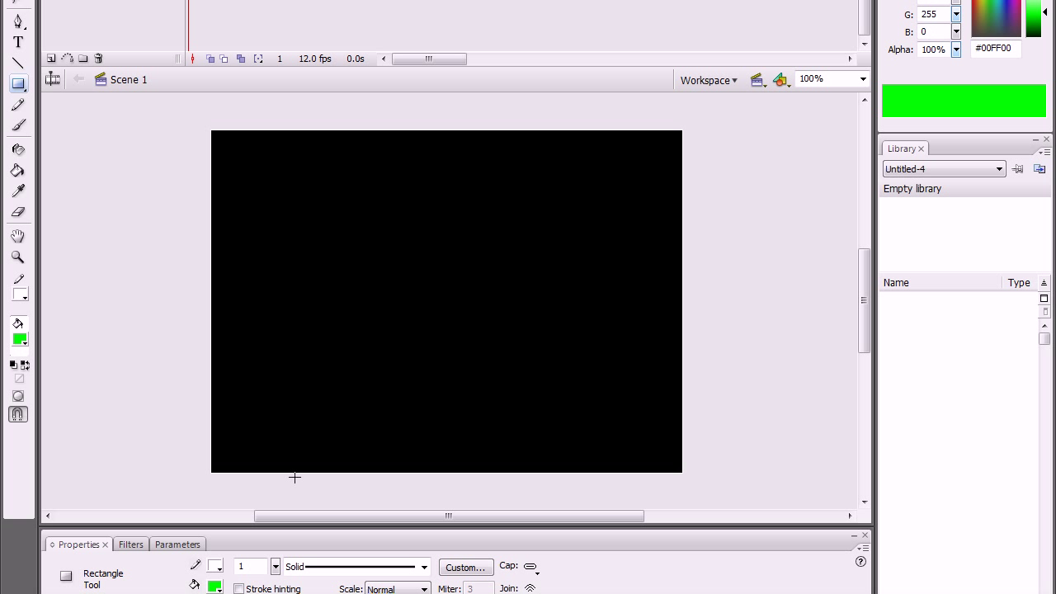
drag(322, 472, 211, 191)
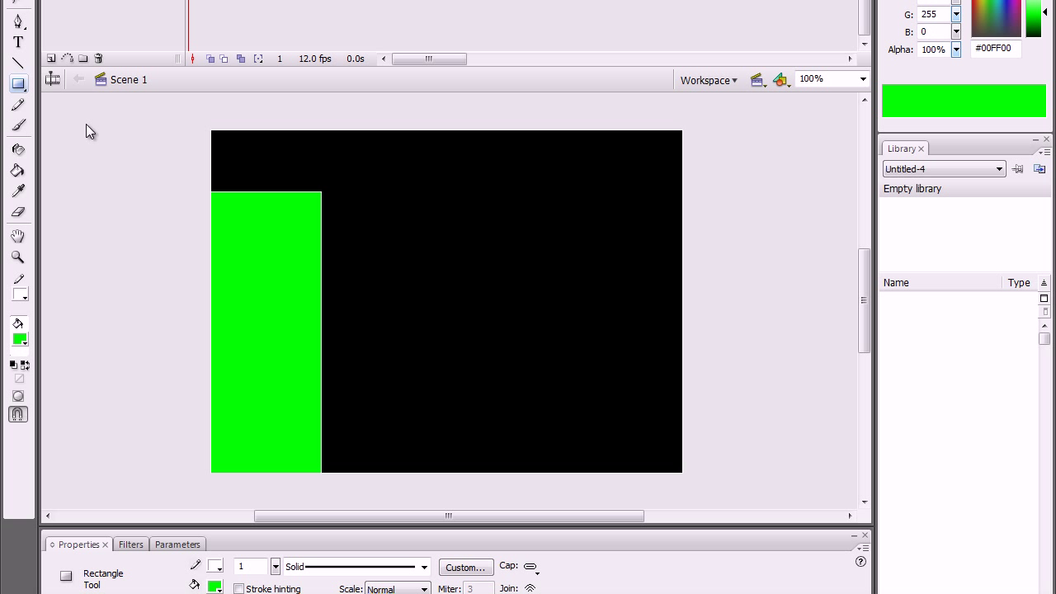
- Add a green 64 pt 'Welcome' heading near the top centre of the stage
click(19, 42)
drag(428, 237, 591, 212)
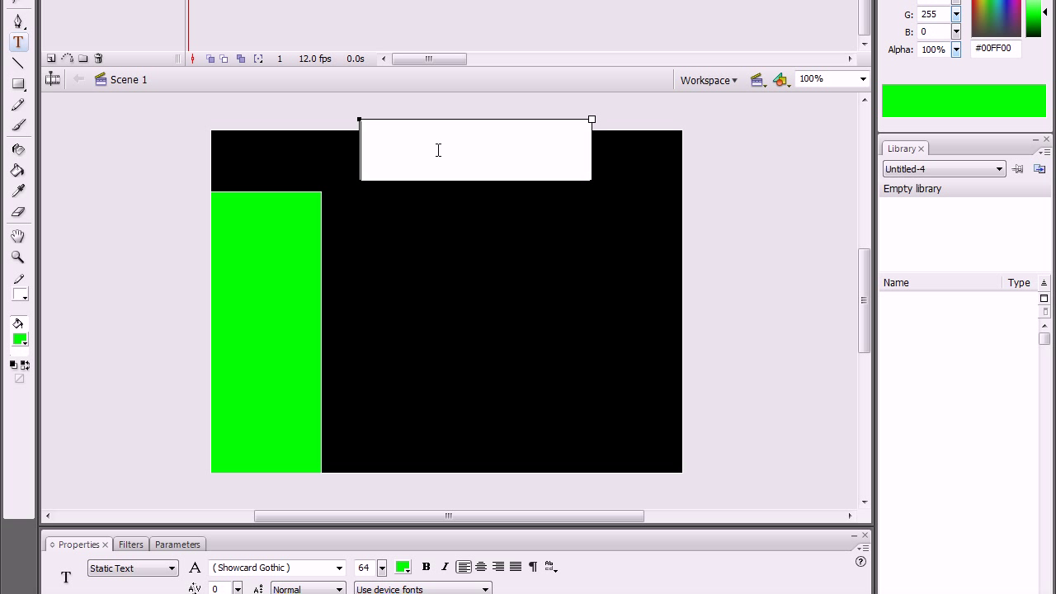
text(Wel)
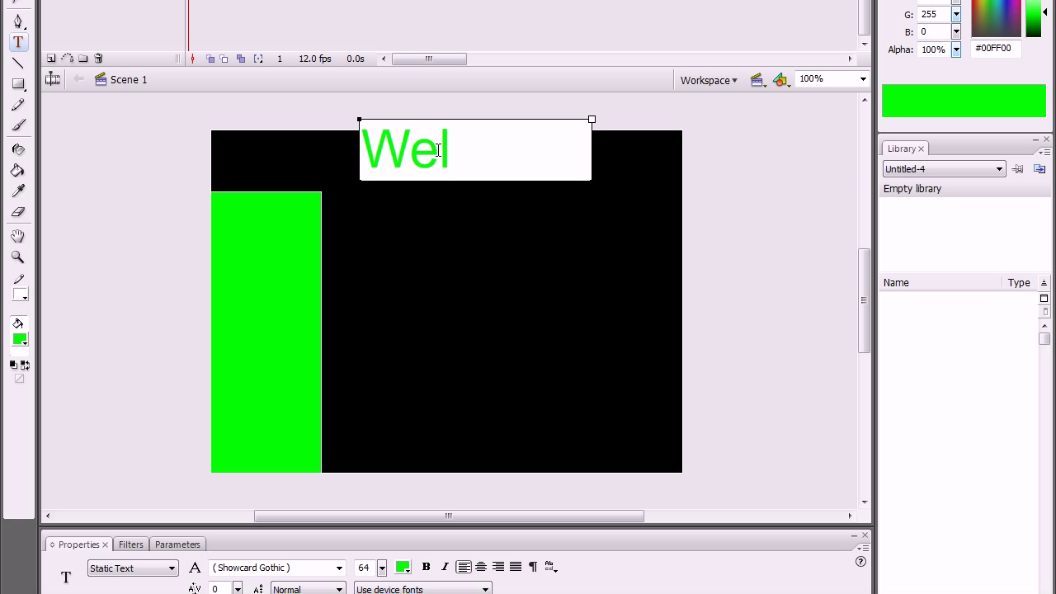
text(come)
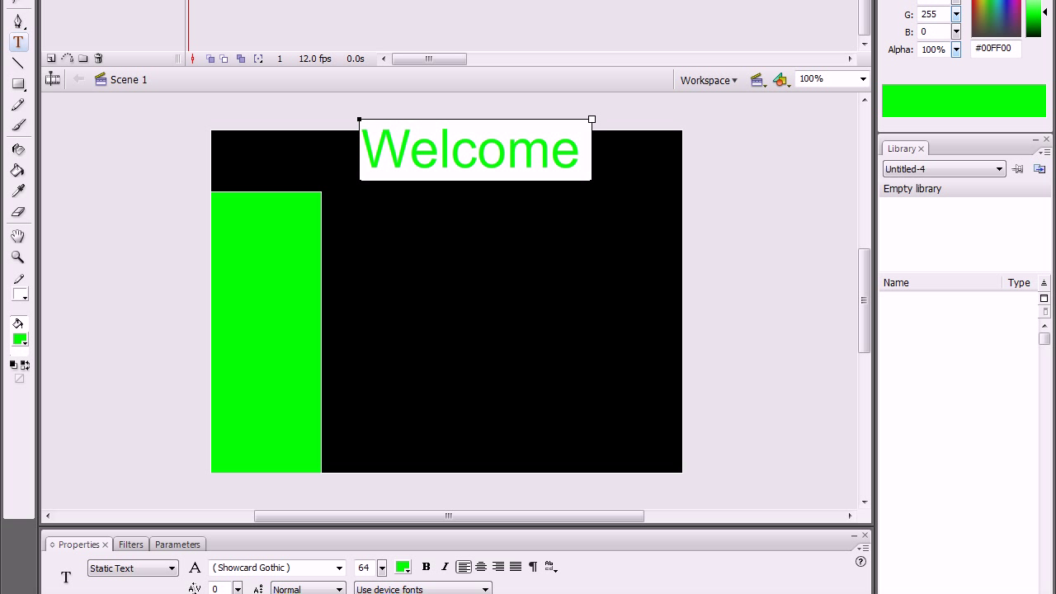
key(Escape)
drag(488, 148, 482, 185)
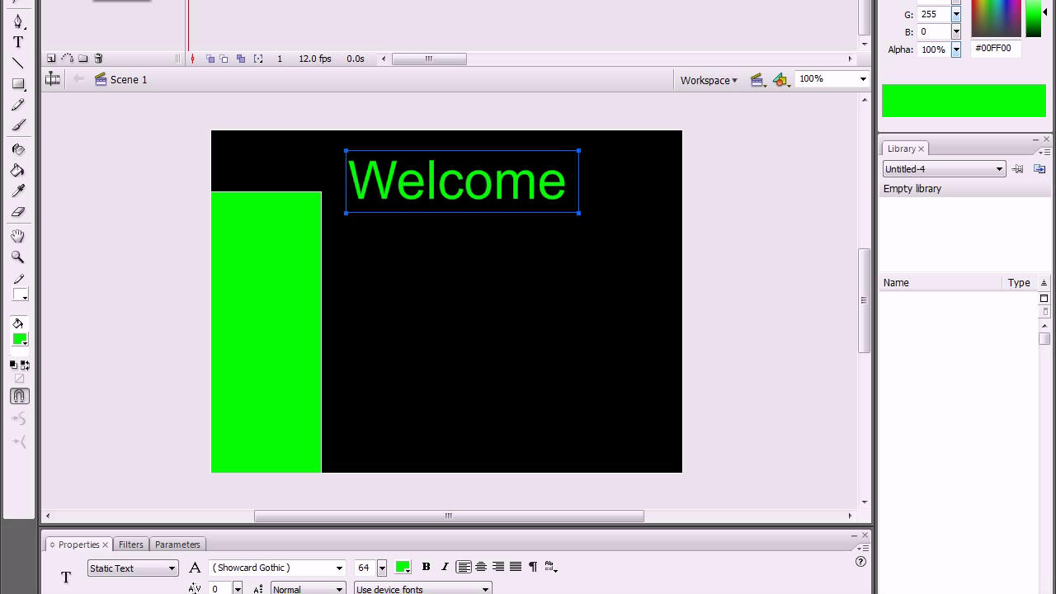
- Draw a 50%-alpha green rectangle in the stage's lower right area
key(Escape)
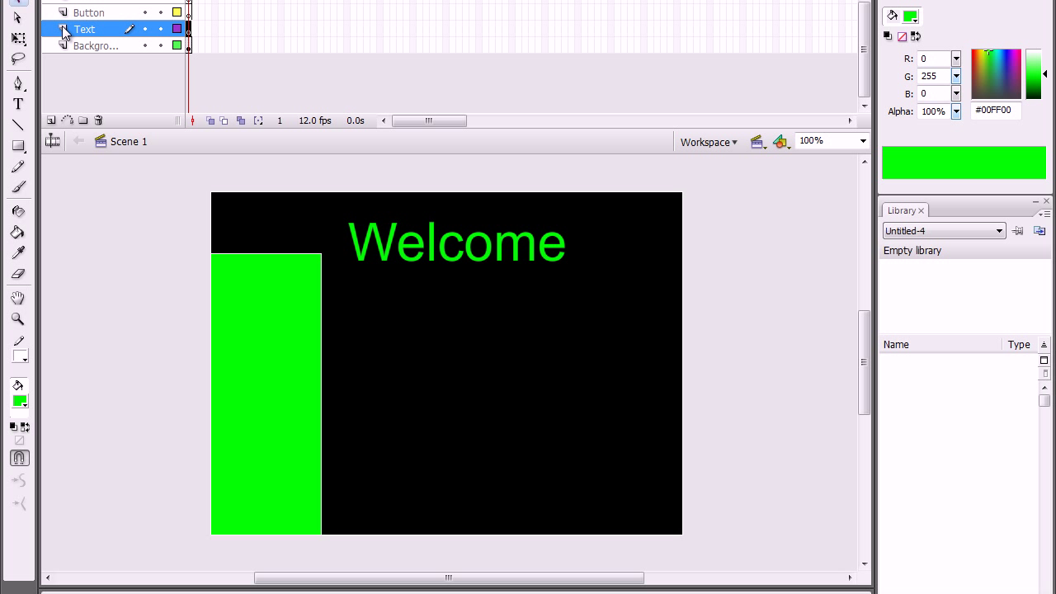
click(18, 147)
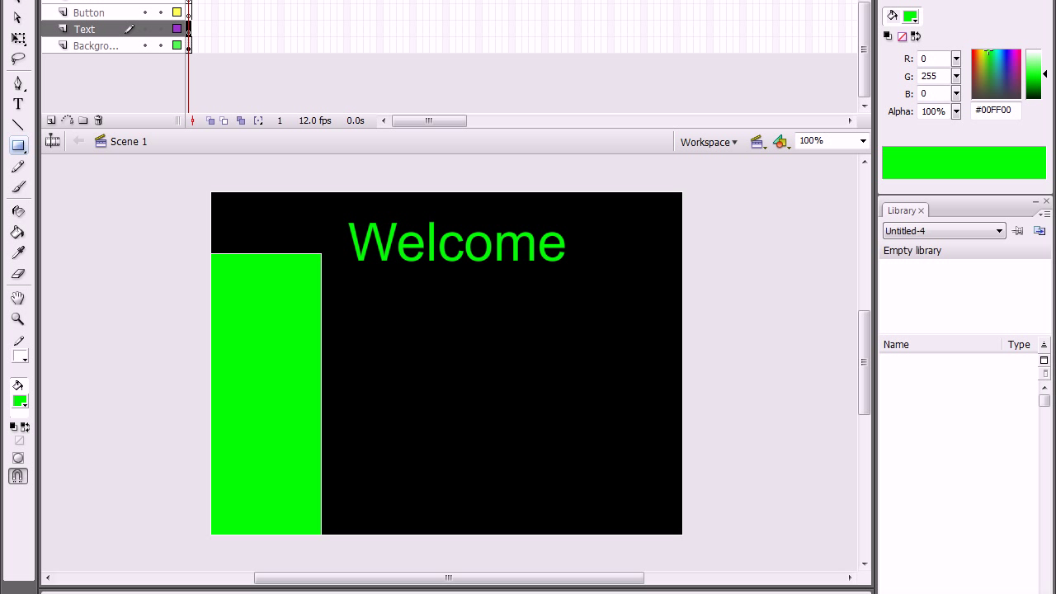
drag(957, 111, 960, 151)
drag(399, 291, 667, 519)
- Move and resize the green box to fill the space beside the side bar
click(18, 4)
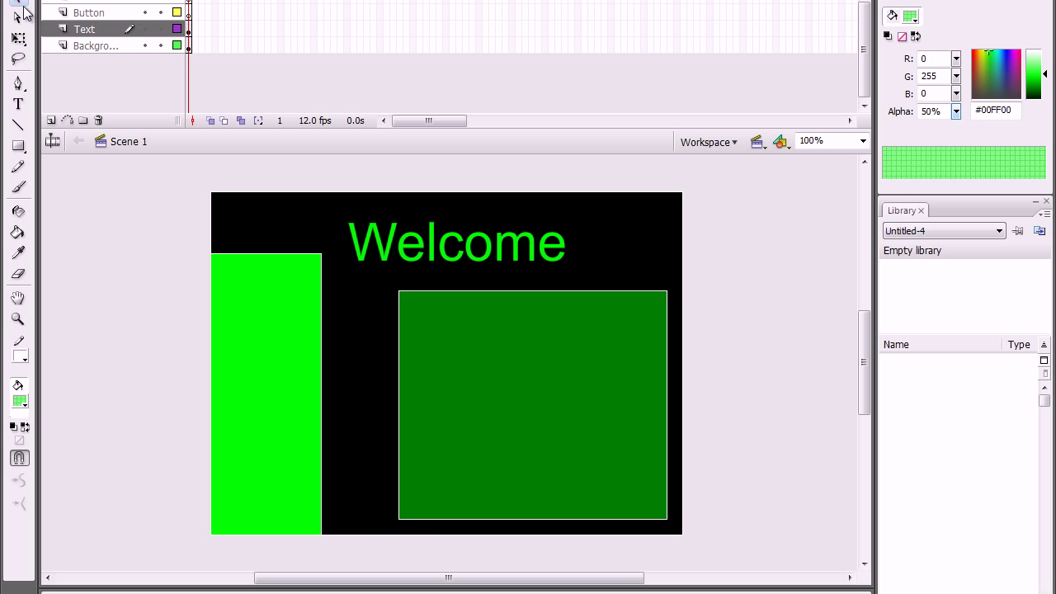
click(493, 382)
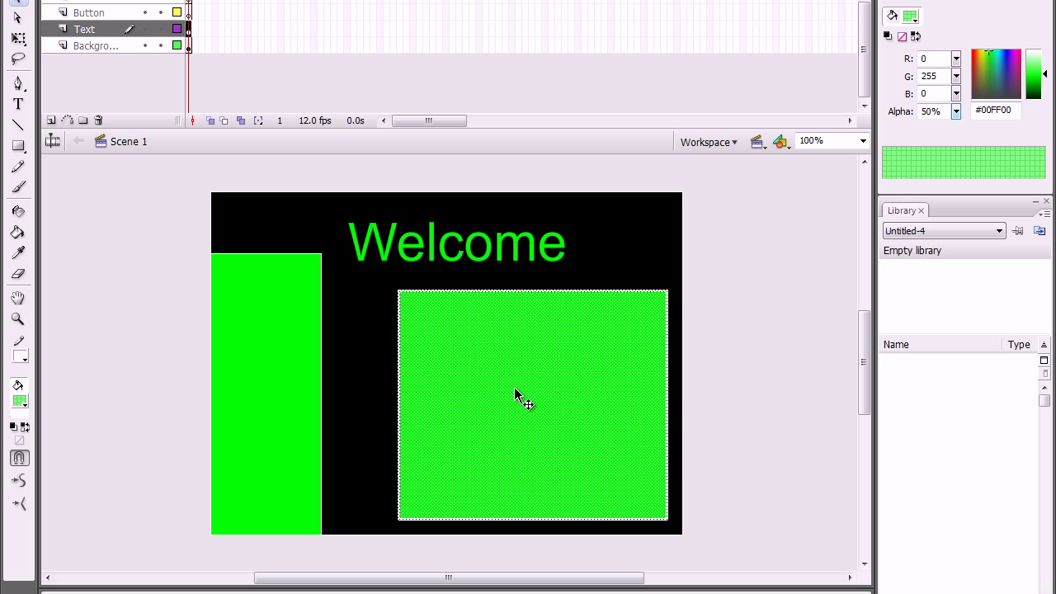
drag(569, 421, 538, 410)
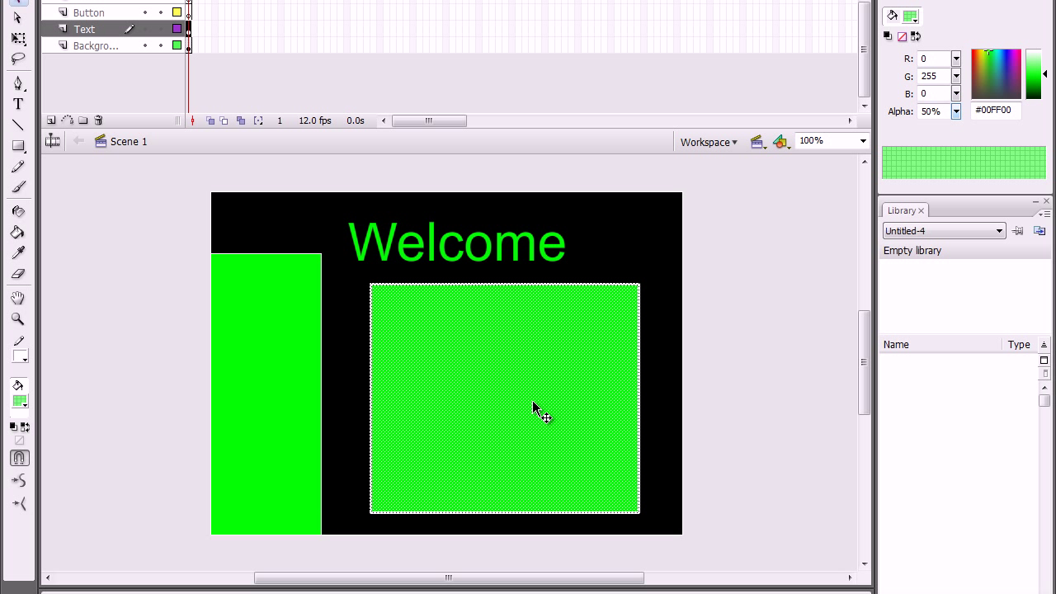
click(18, 38)
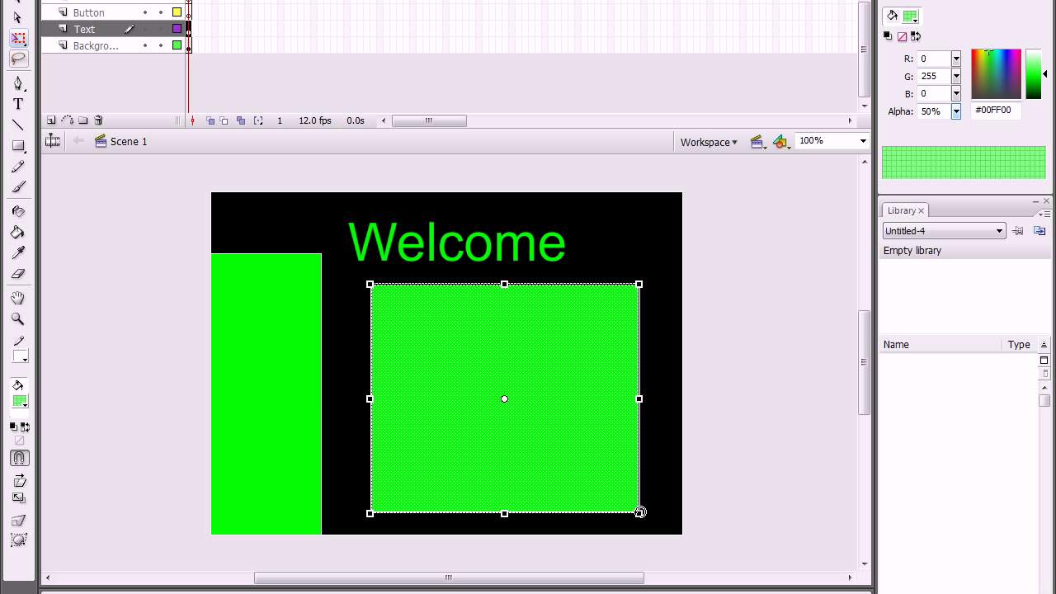
drag(639, 513, 671, 521)
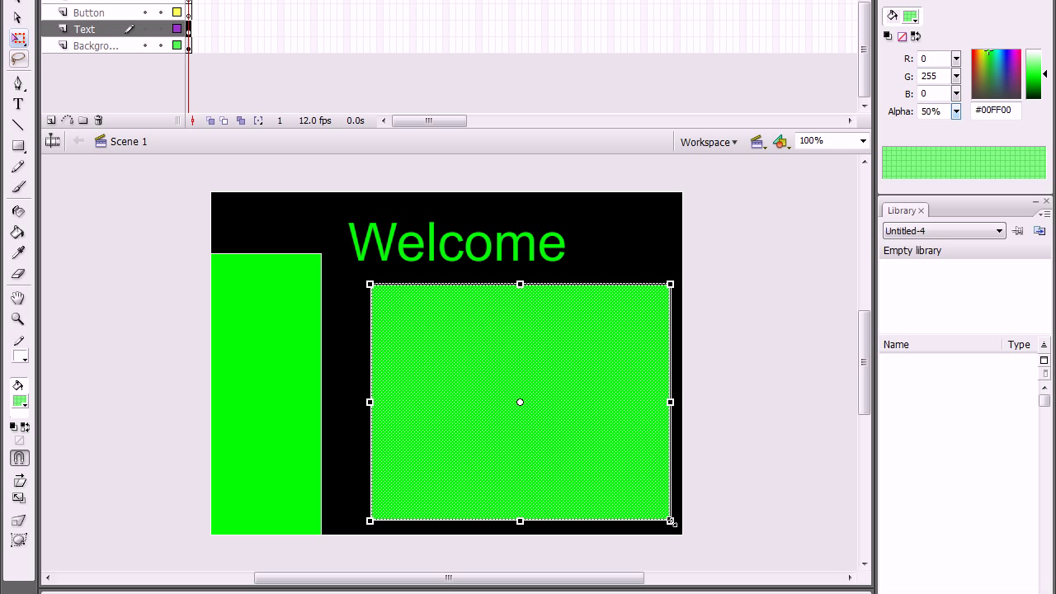
drag(370, 284, 340, 269)
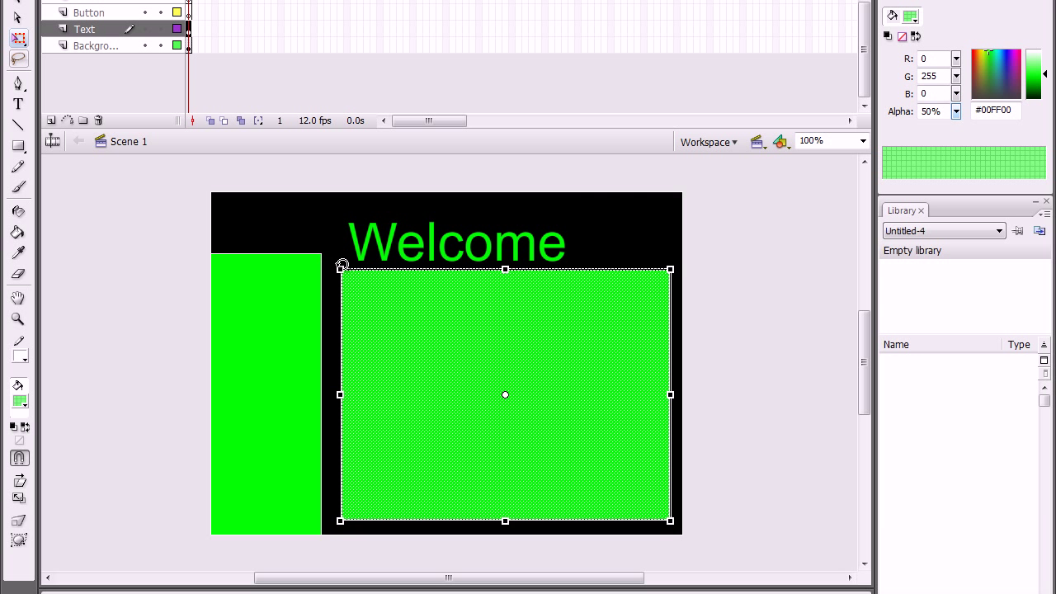
drag(339, 267, 419, 274)
click(805, 293)
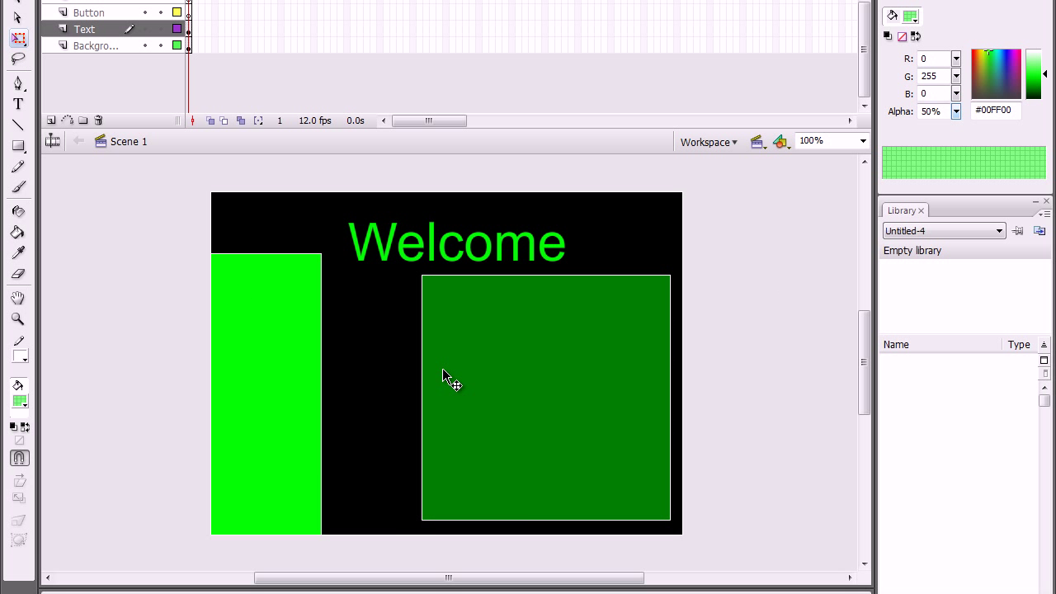
click(473, 361)
drag(421, 397, 347, 383)
click(739, 343)
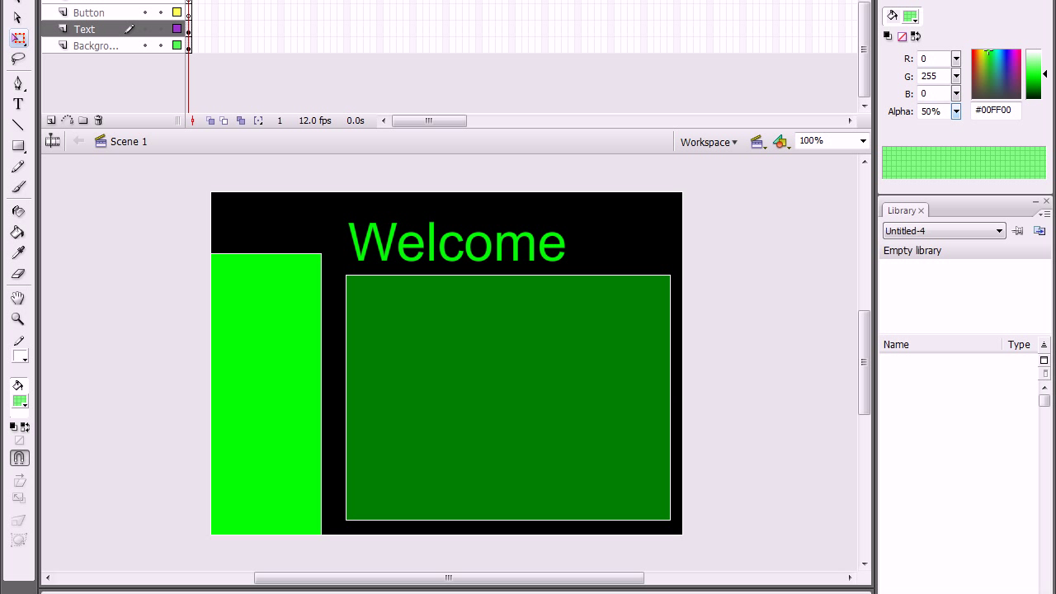
- Lock the Text layer, hide and lock Background, and select the Button layer
click(160, 30)
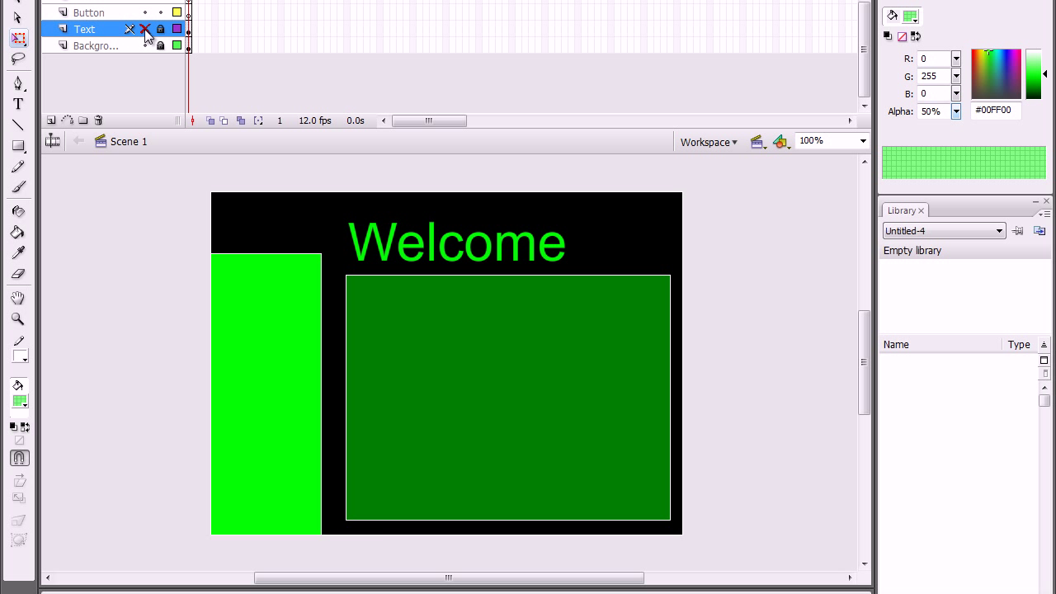
click(144, 46)
click(118, 189)
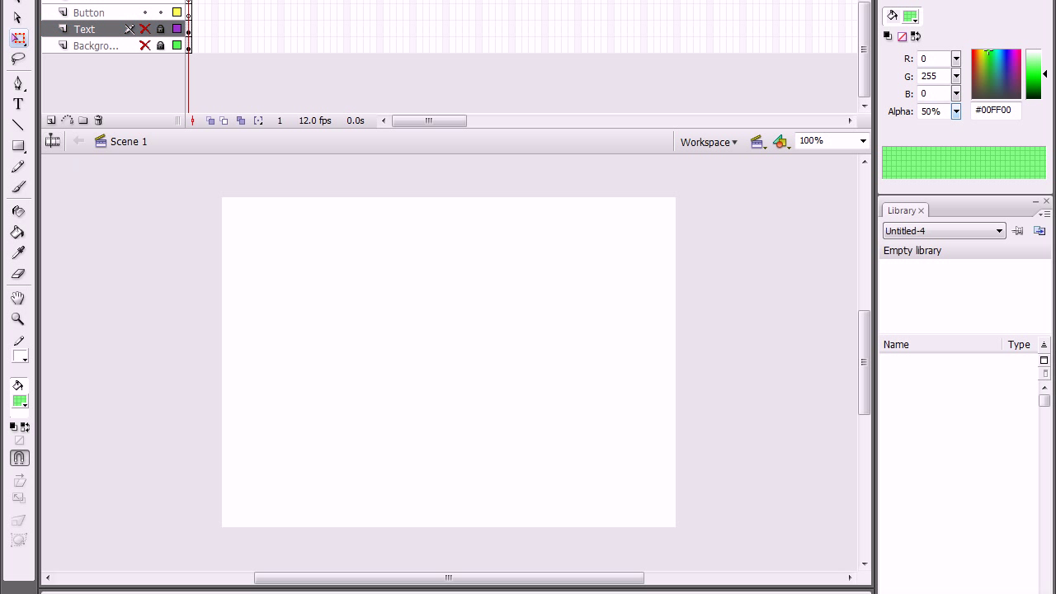
click(101, 13)
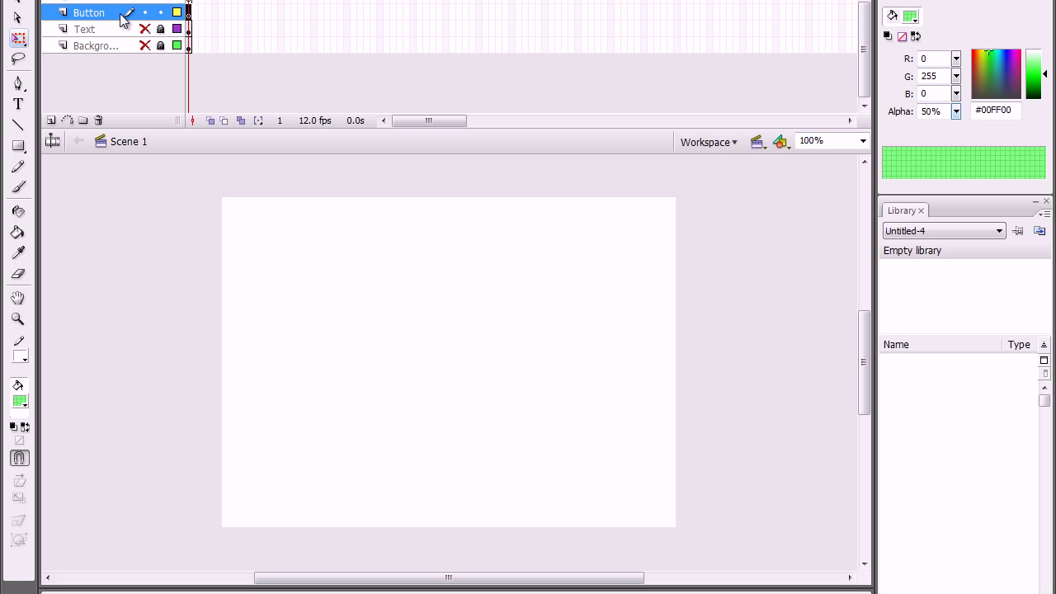
- Choose the plain Rectangle tool with a black outline and #333333 fill
click(21, 149)
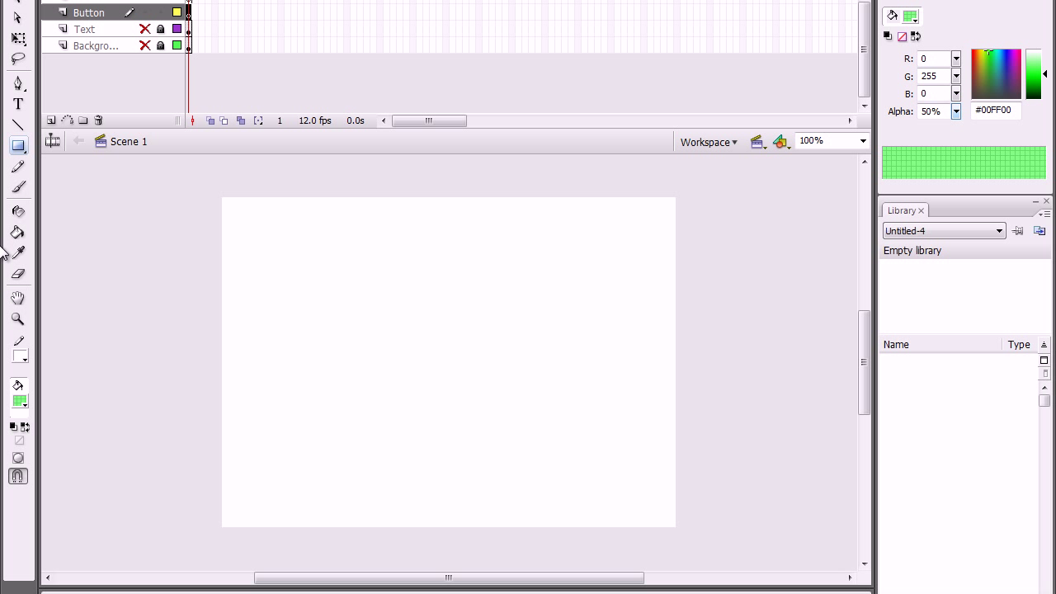
click(24, 154)
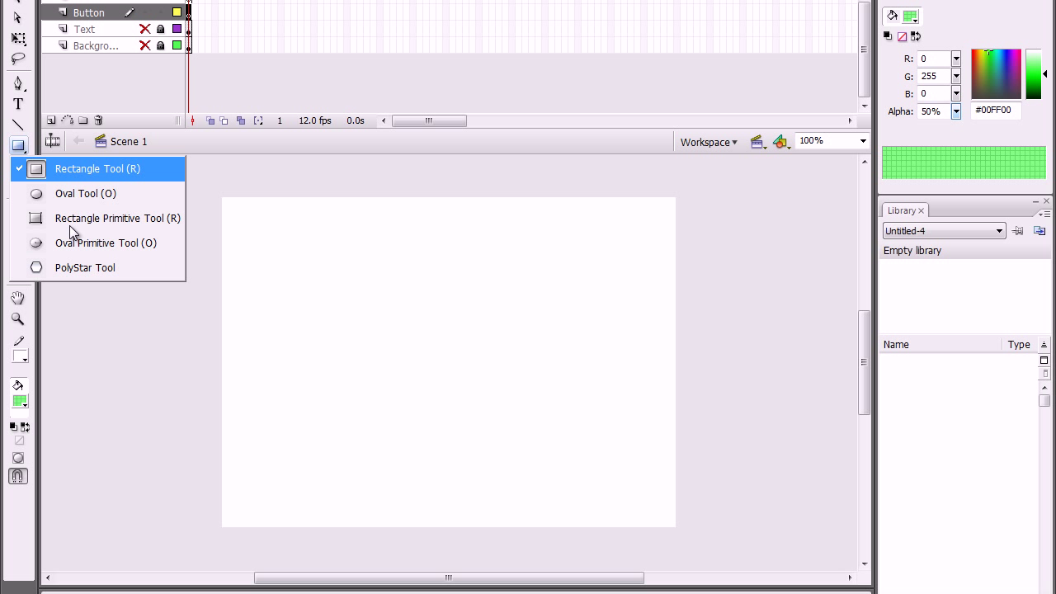
click(99, 168)
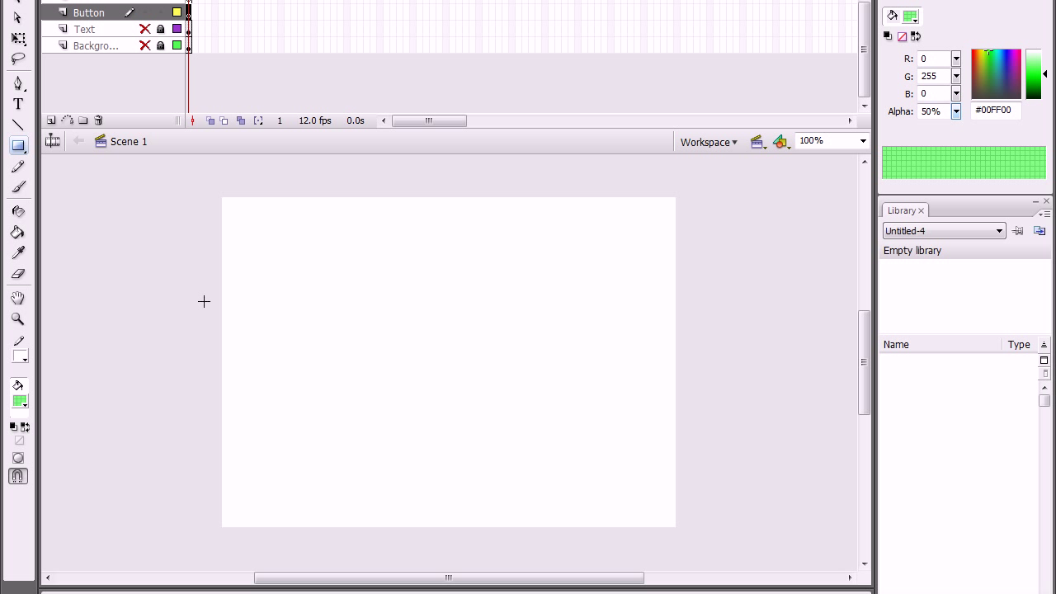
click(23, 356)
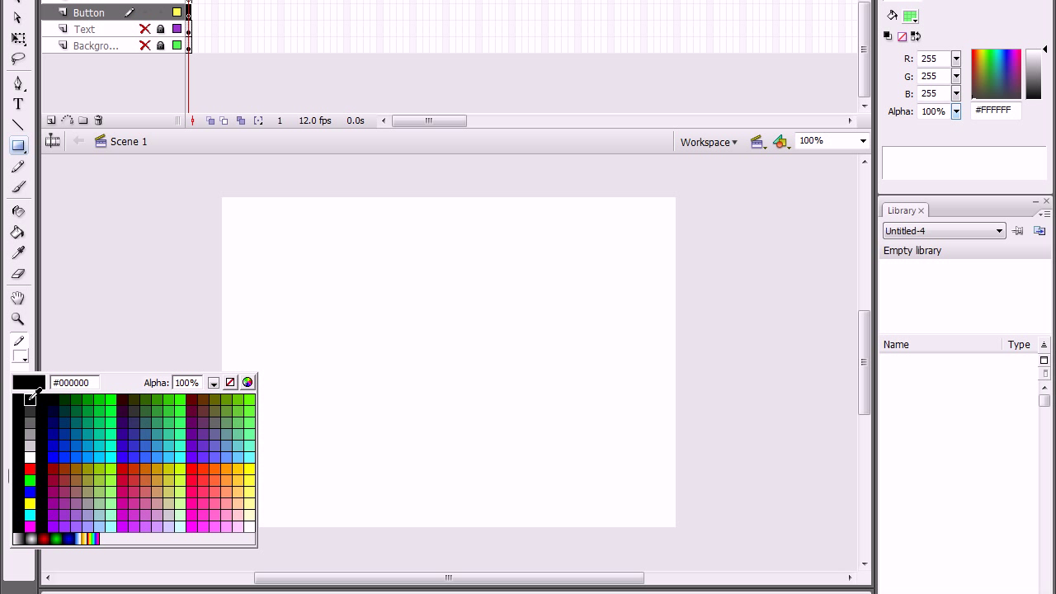
click(31, 399)
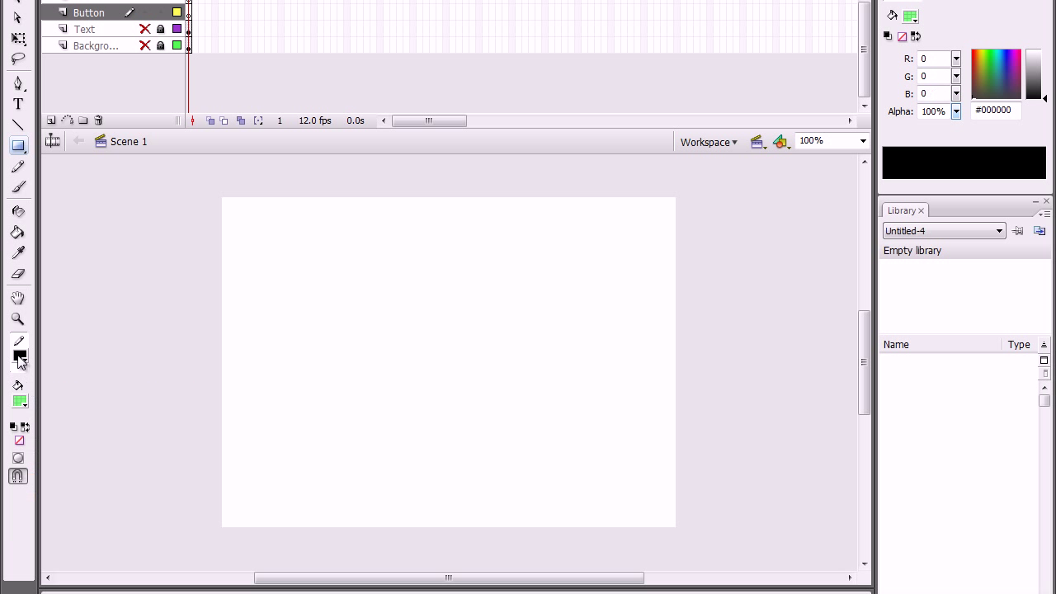
click(25, 403)
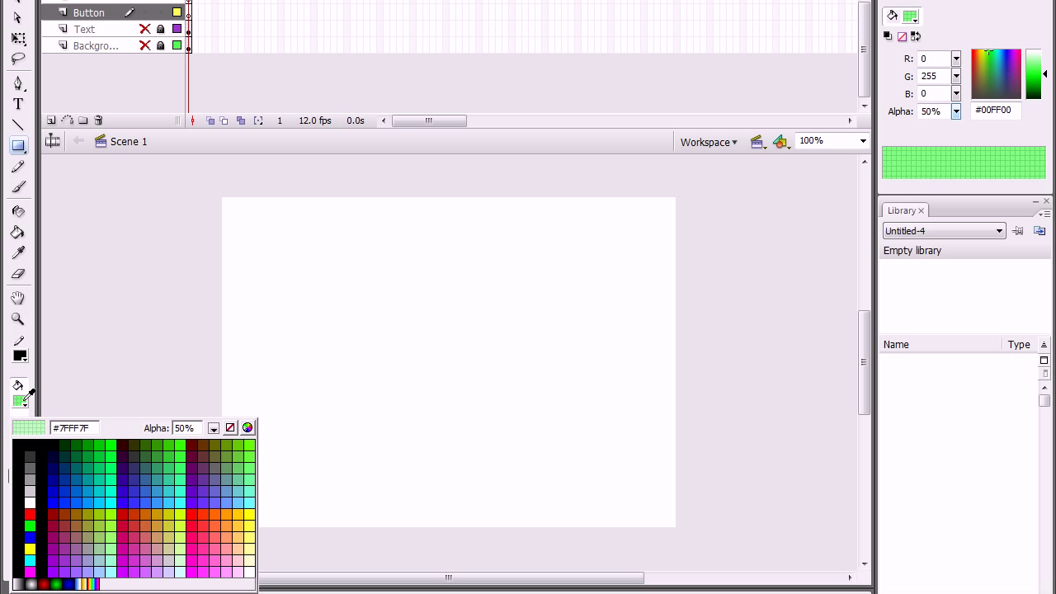
click(31, 456)
click(20, 402)
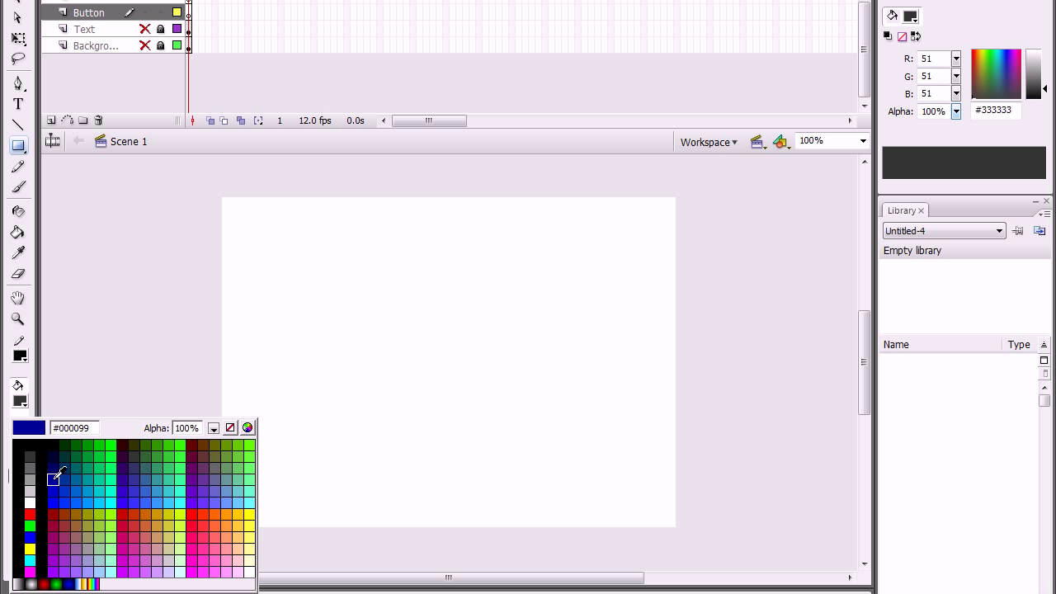
- Draw a #006600 rectangle on the stage's left and thicken its black outline
click(77, 443)
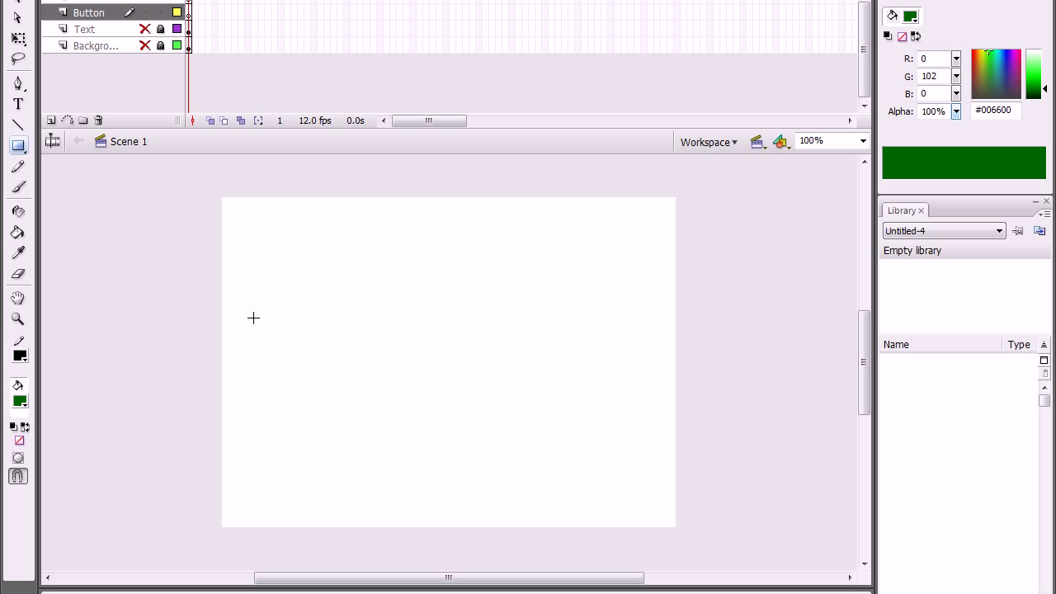
drag(253, 317, 340, 353)
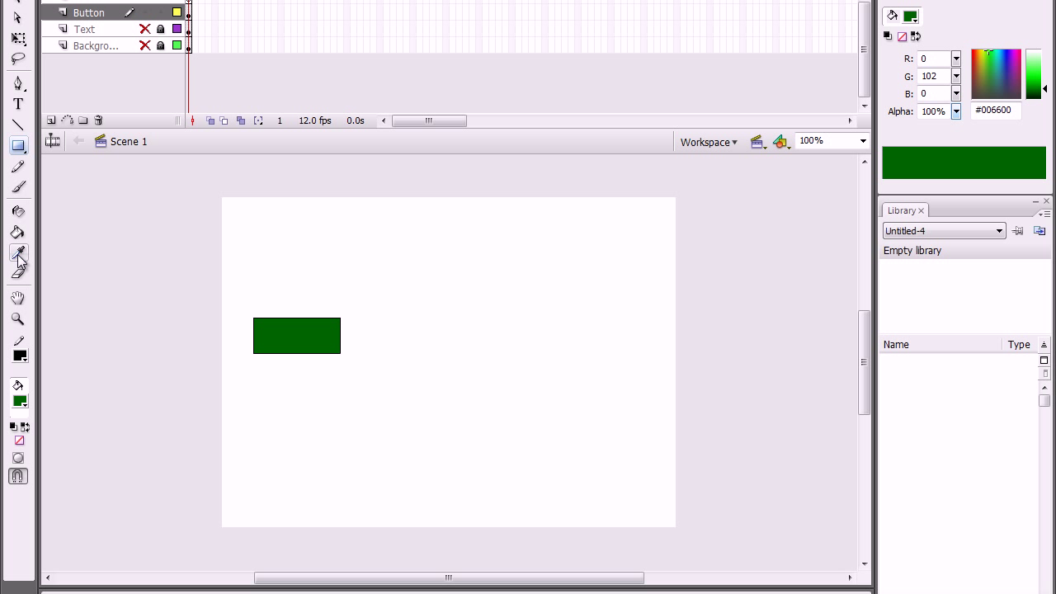
click(20, 13)
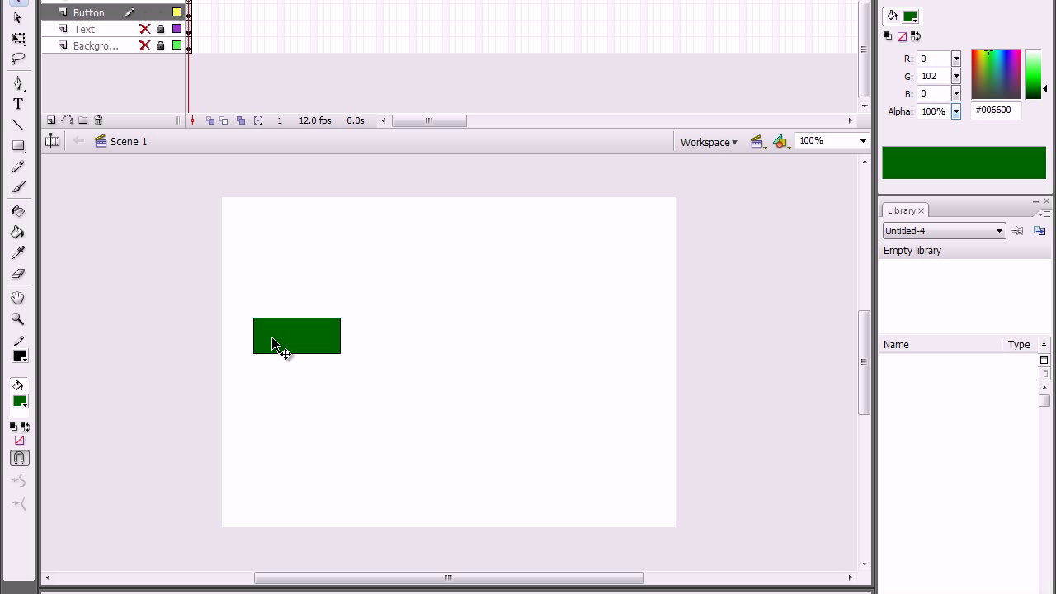
double_click(278, 347)
drag(277, 593, 277, 574)
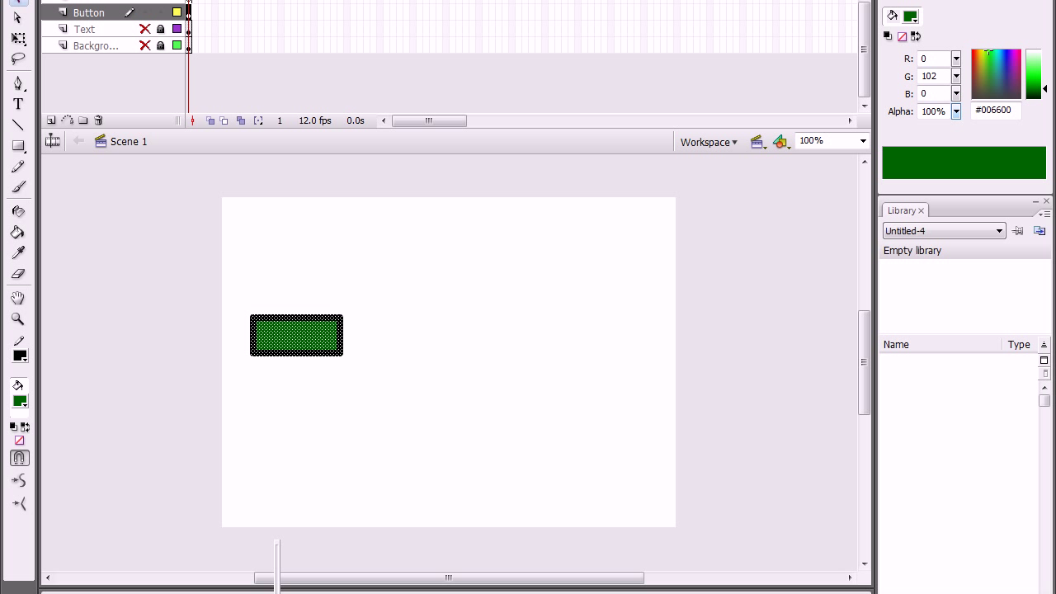
- Reselect the rectangle and make its outline slightly thinner
click(410, 519)
click(305, 330)
double_click(285, 346)
drag(277, 581, 276, 590)
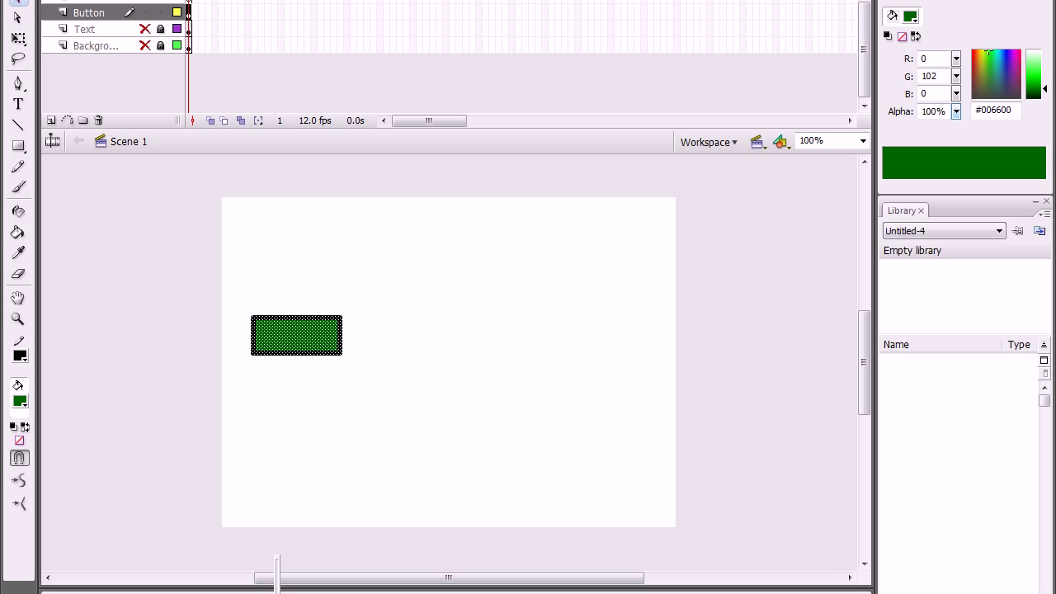
click(318, 371)
- Select the whole rectangle with its outline and bring up its context menu
click(308, 344)
double_click(305, 337)
right_click(290, 333)
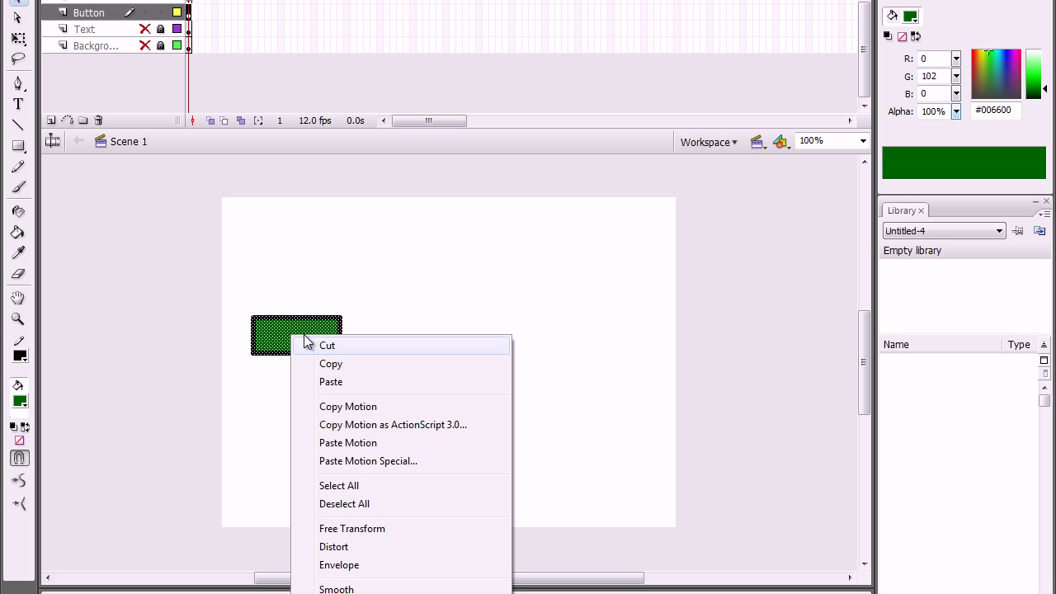
click(247, 375)
right_click(312, 339)
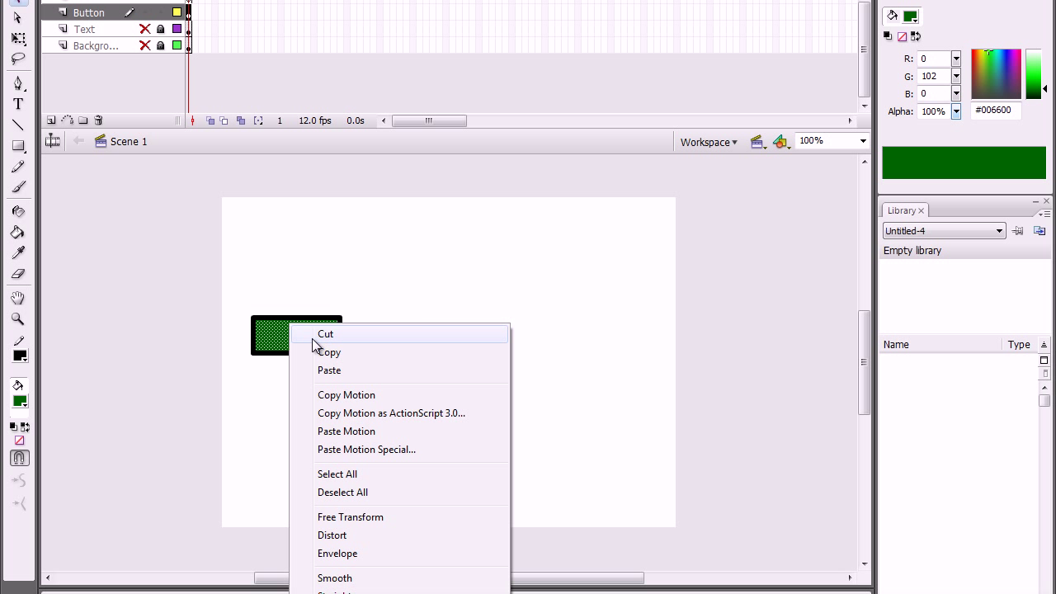
click(445, 285)
double_click(323, 329)
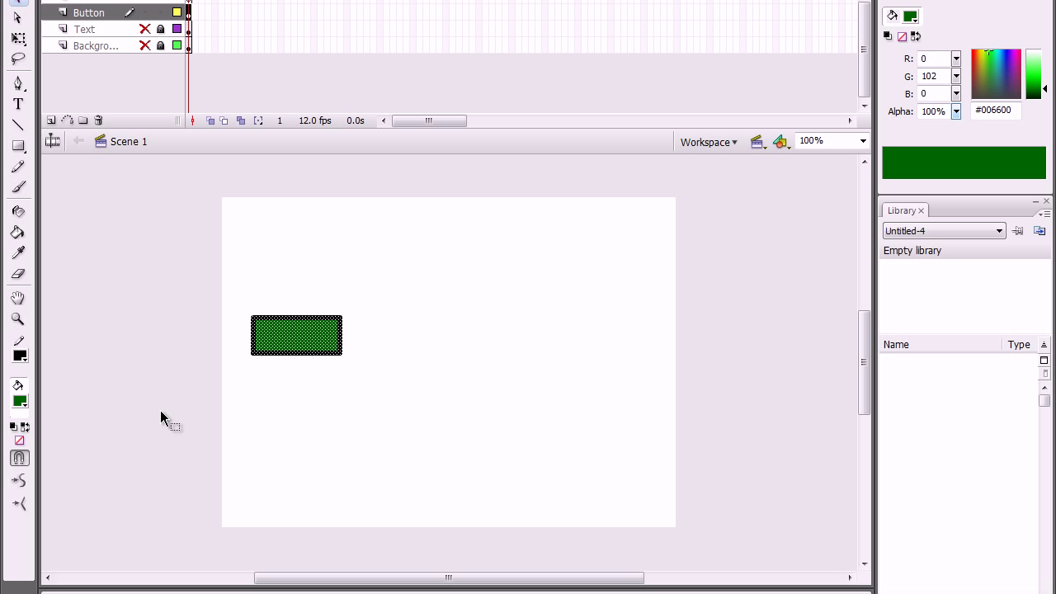
right_click(309, 336)
- Convert the rectangle to a Button symbol named 'button 1', accepting the default font
key(F8)
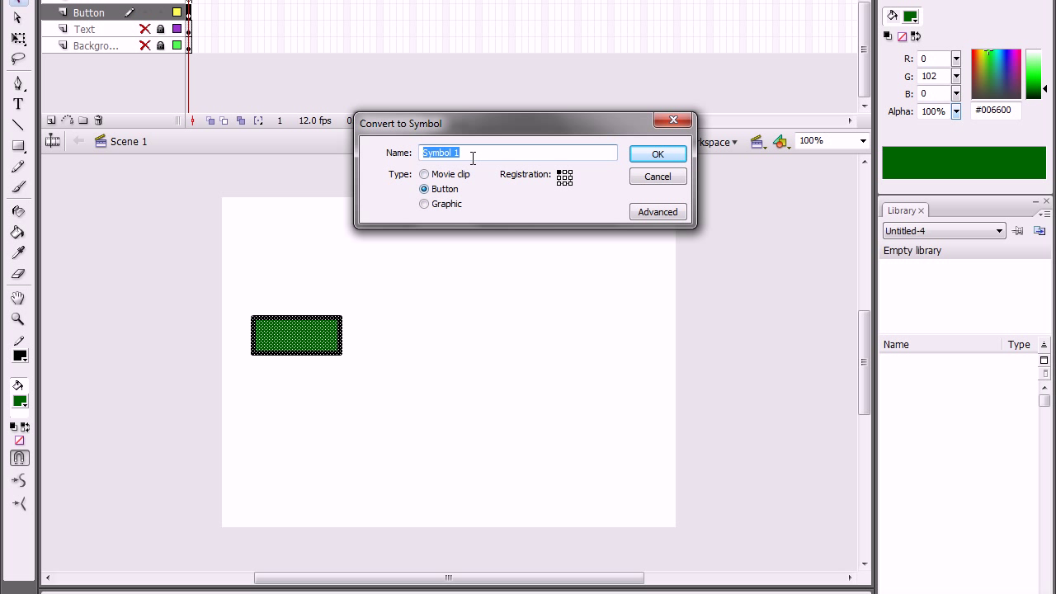
text(button 1)
click(652, 157)
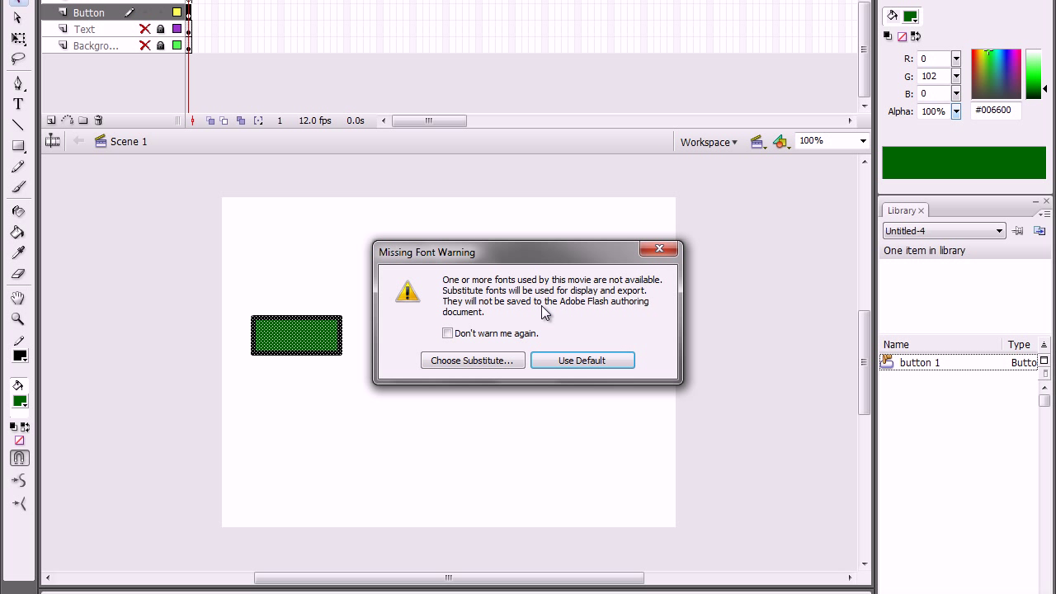
click(586, 361)
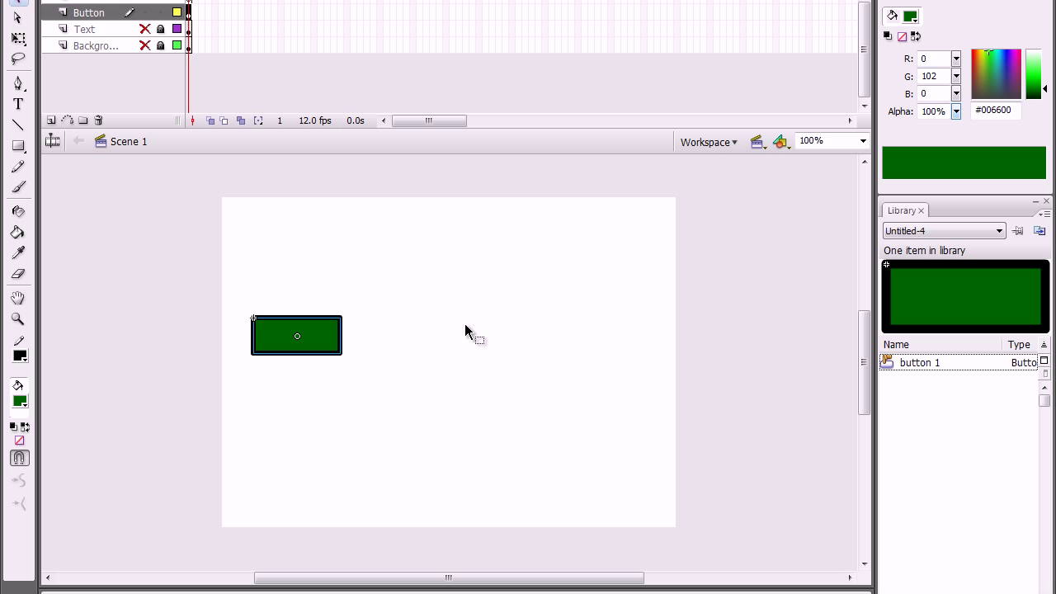
- Inside button 1, add a layer and rename the layers 'button' and 'text'
double_click(289, 345)
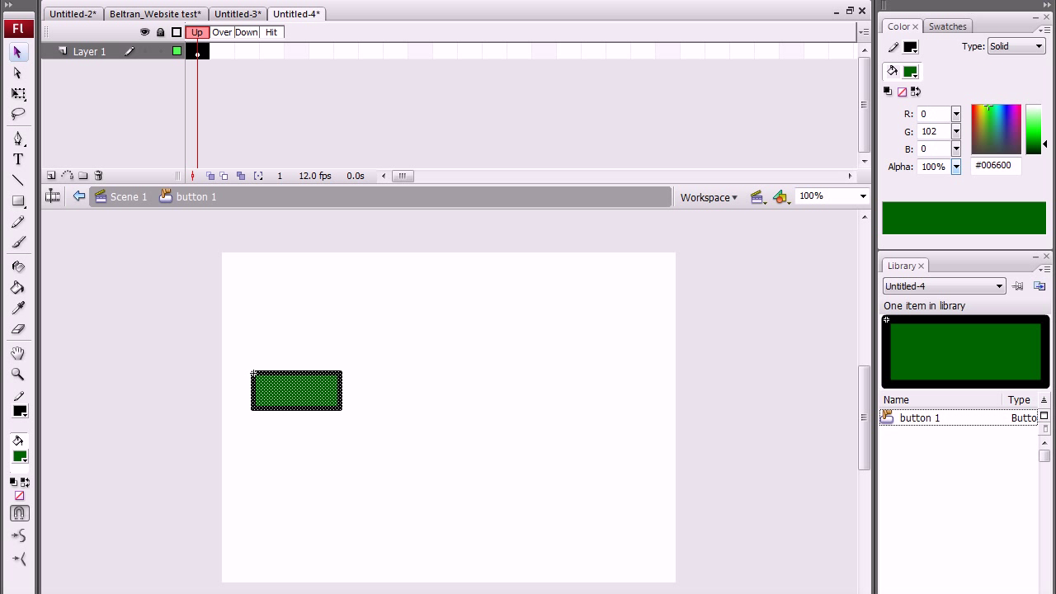
click(51, 175)
double_click(93, 69)
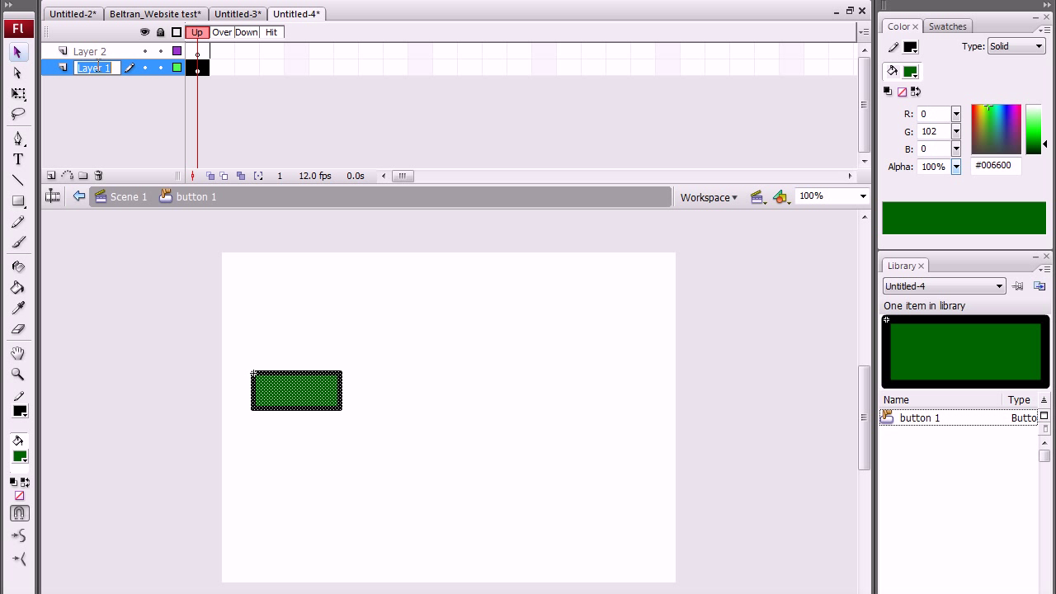
text(b)
text(utton)
key(Return)
double_click(103, 57)
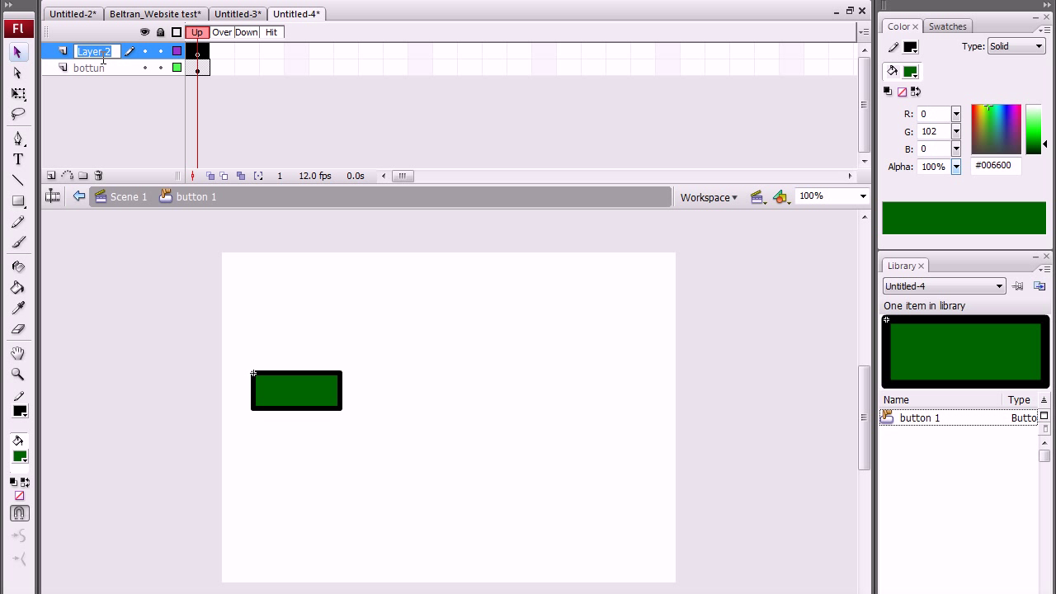
text(text)
key(Return)
- Type 'Home' in a text box on the button's text layer
click(18, 159)
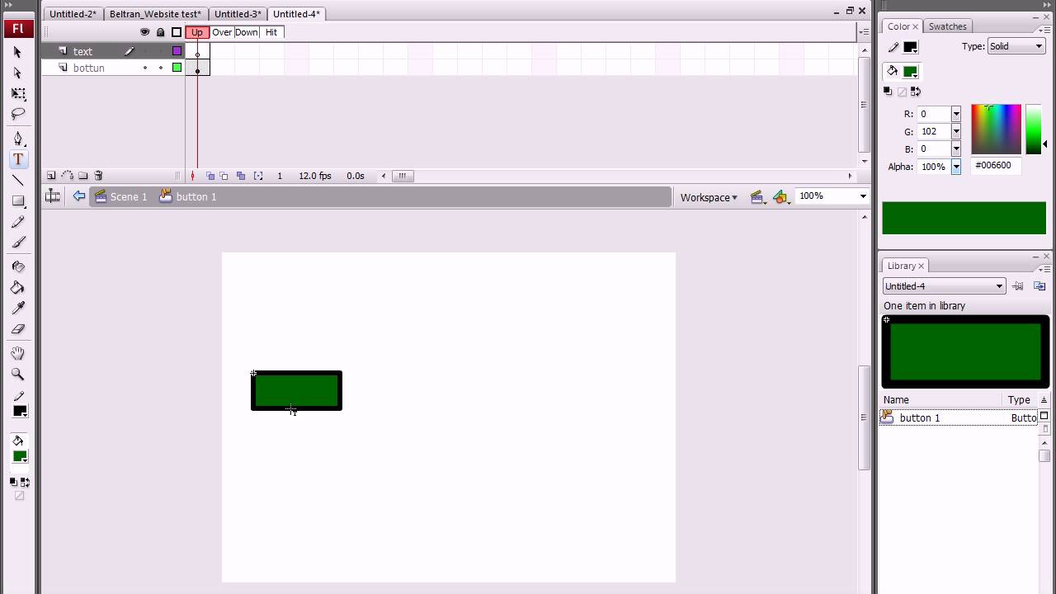
drag(272, 402, 325, 415)
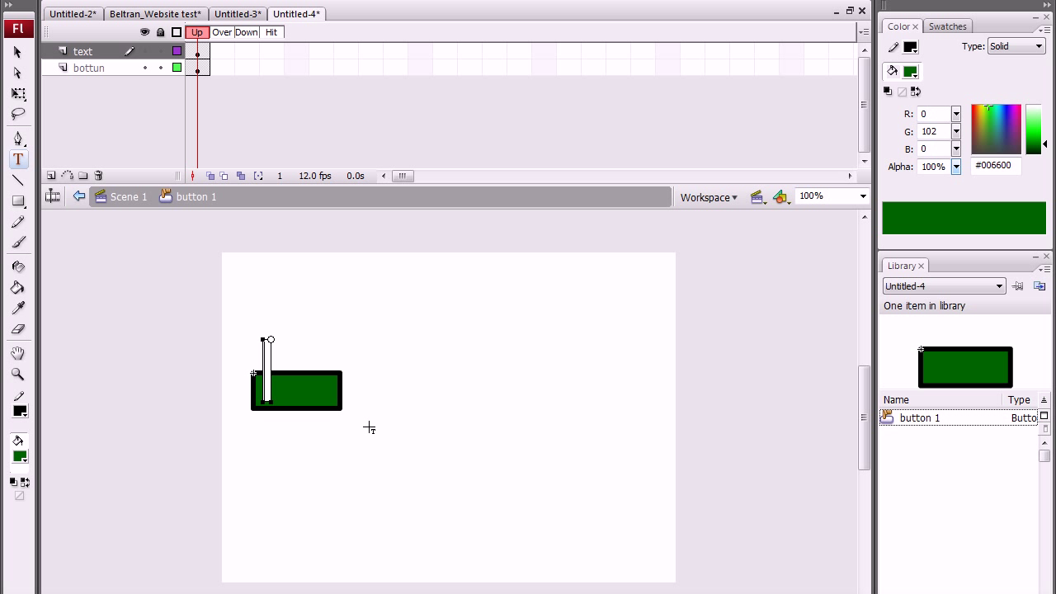
text(H)
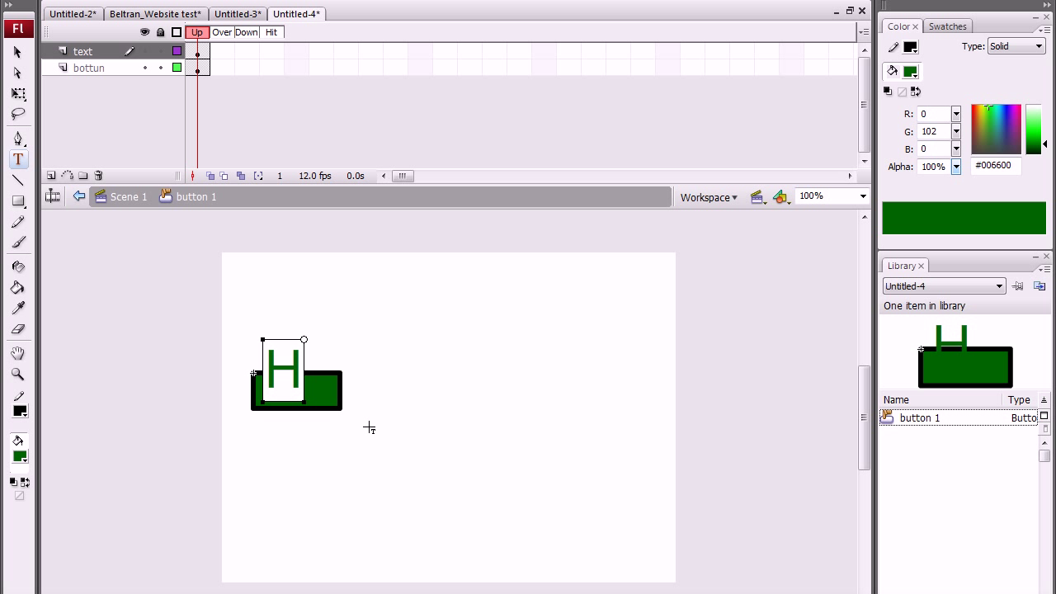
text(ome)
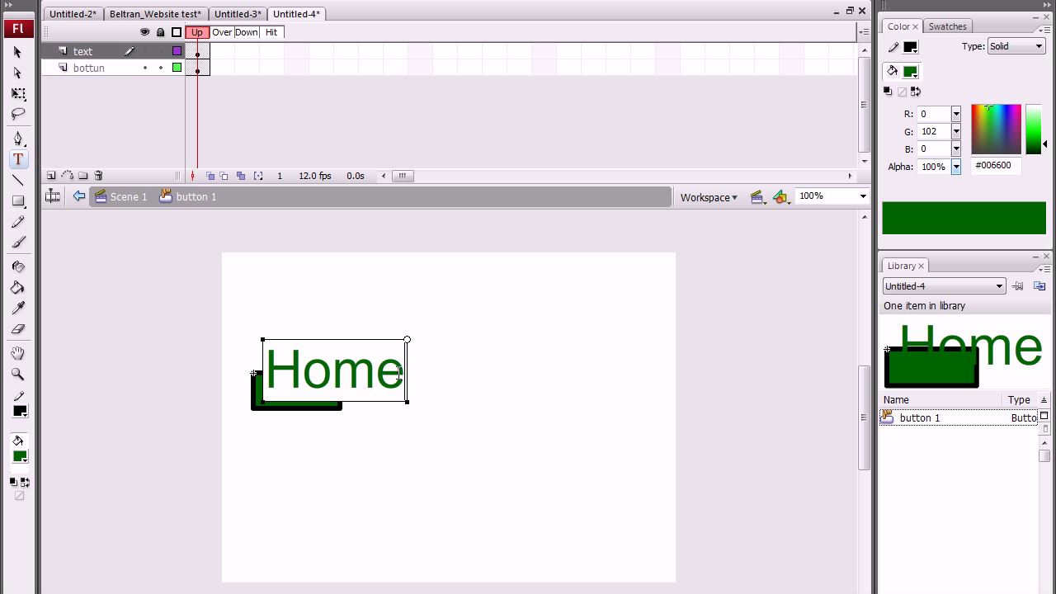
- Make Home yellow (#FFFF00), smaller, in AR DESTINE, and place it on the rectangle
drag(401, 373, 240, 379)
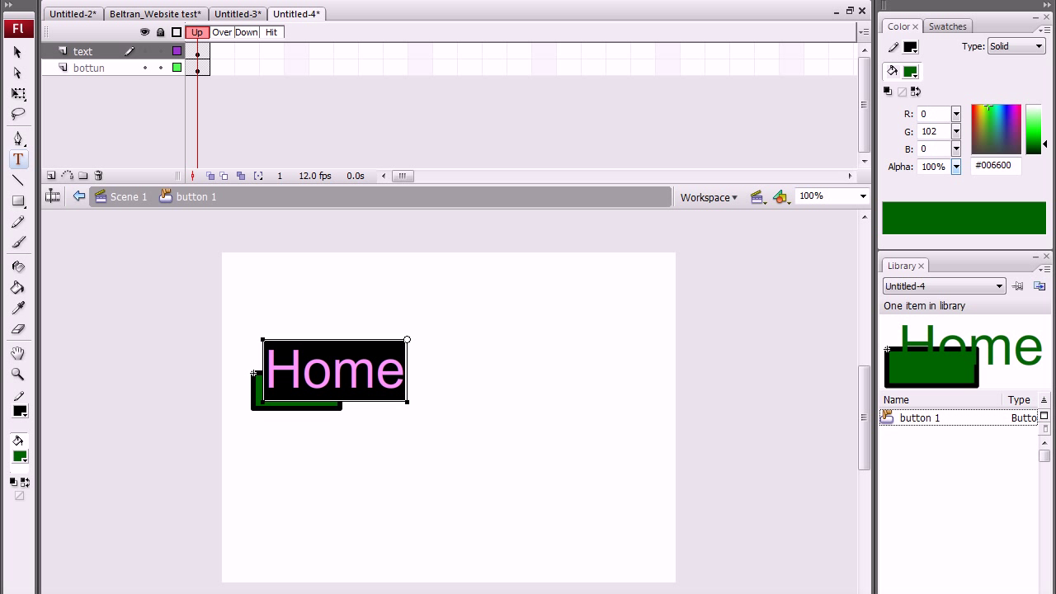
click(404, 590)
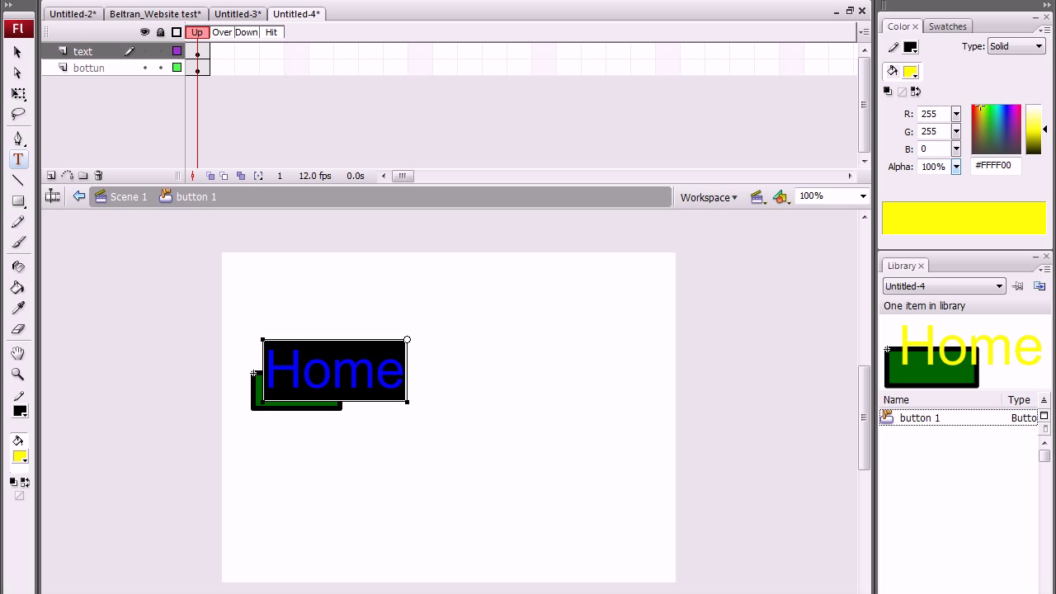
key(Return)
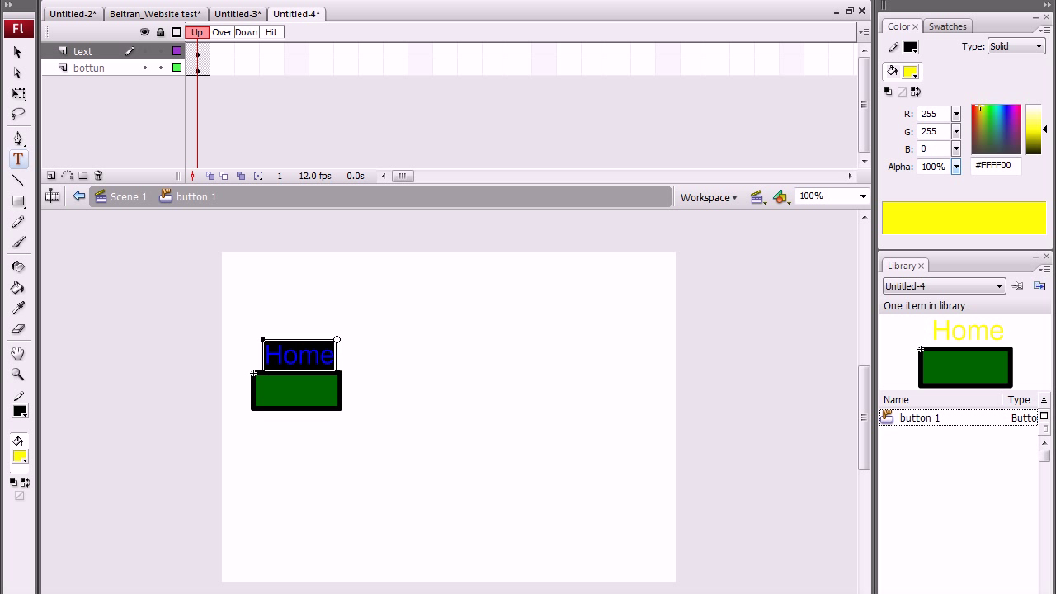
click(273, 593)
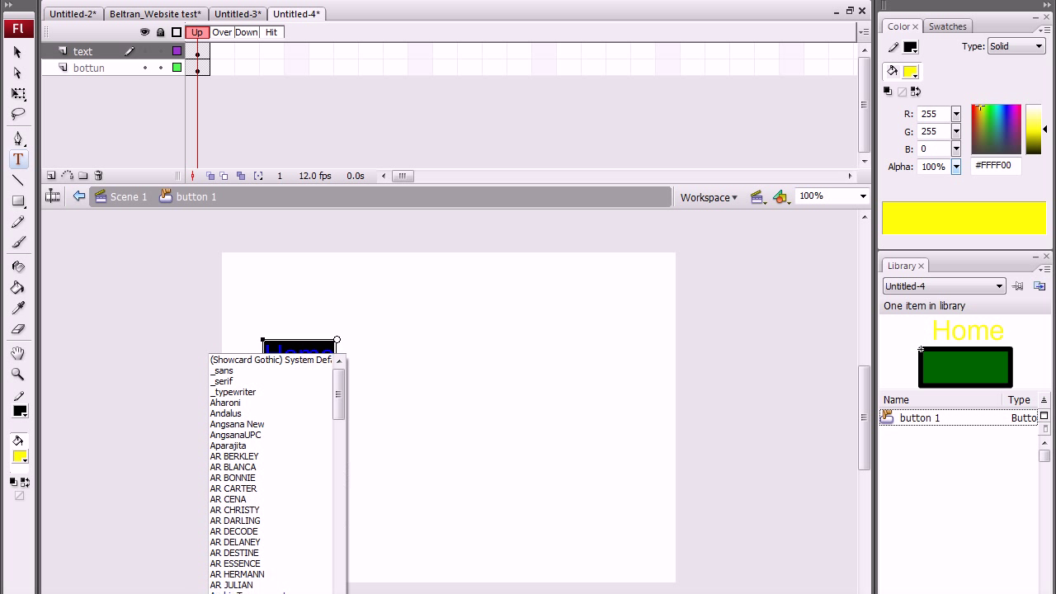
click(298, 554)
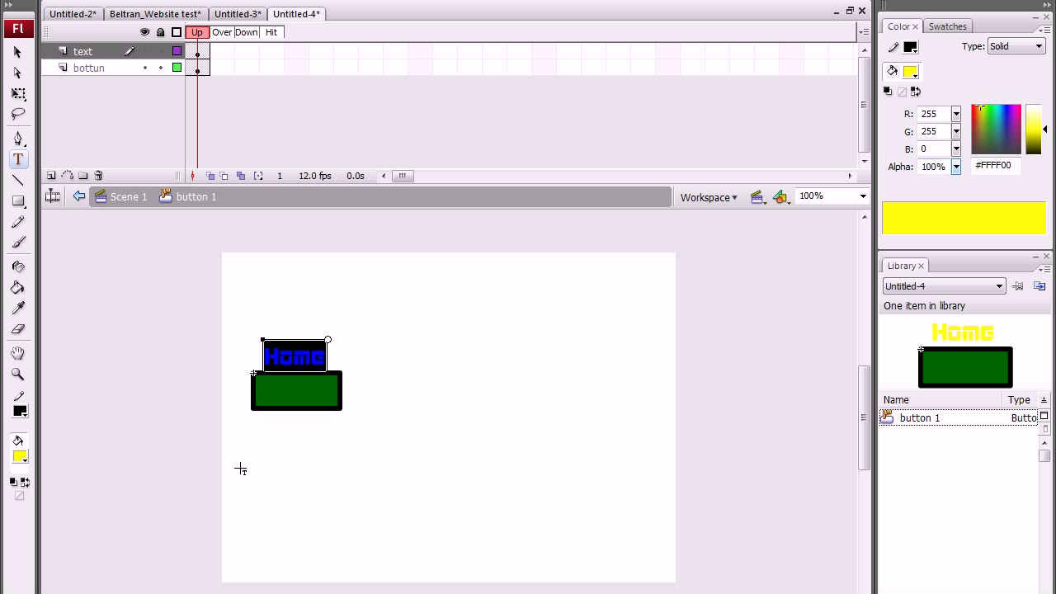
click(17, 52)
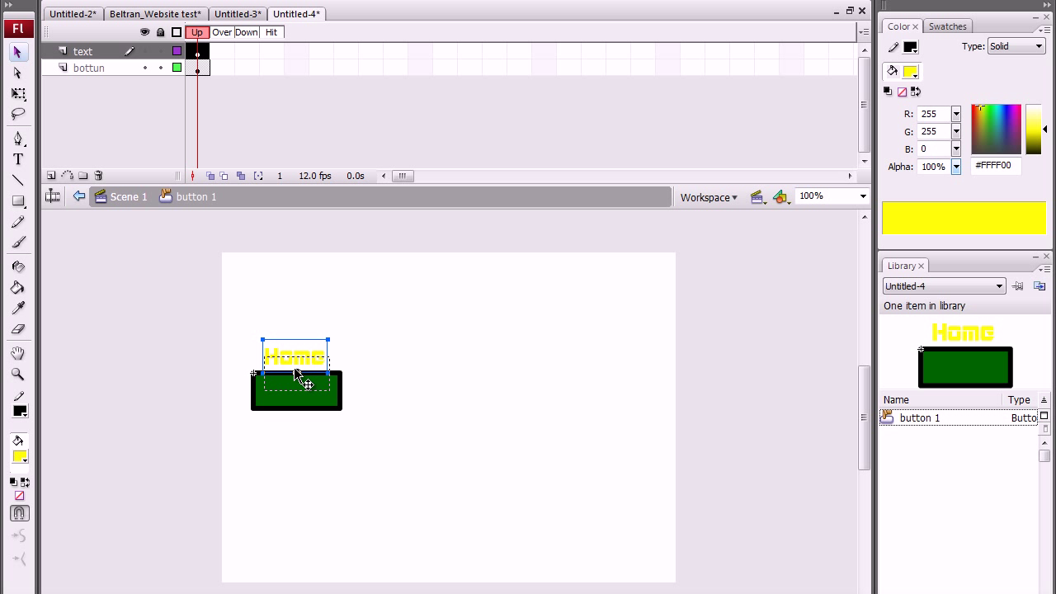
drag(297, 375, 303, 397)
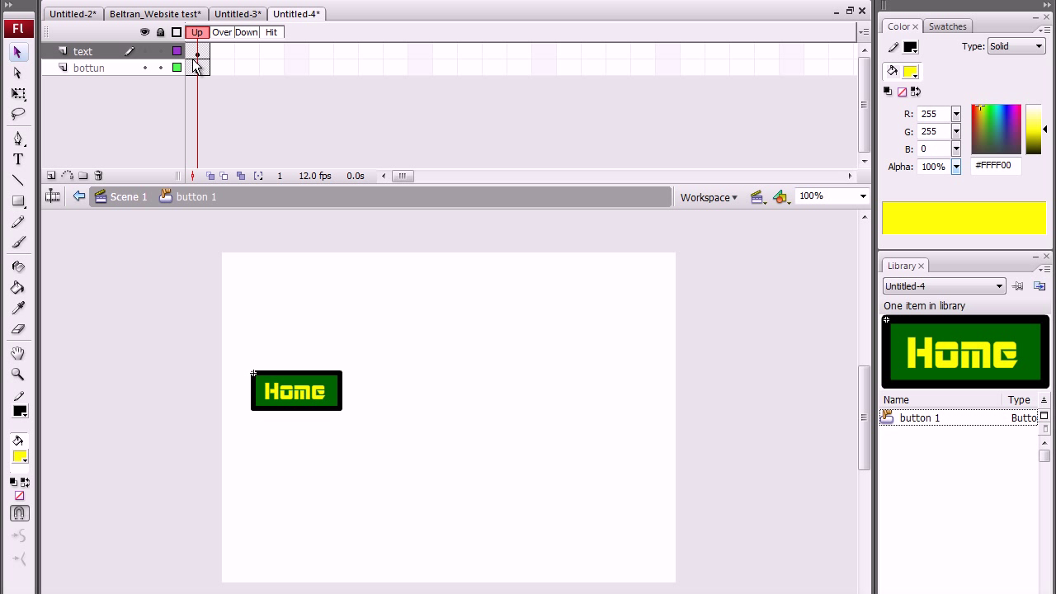
- Add a keyframe in the text layer's Hit frame so the Home label extends to Hit
right_click(252, 49)
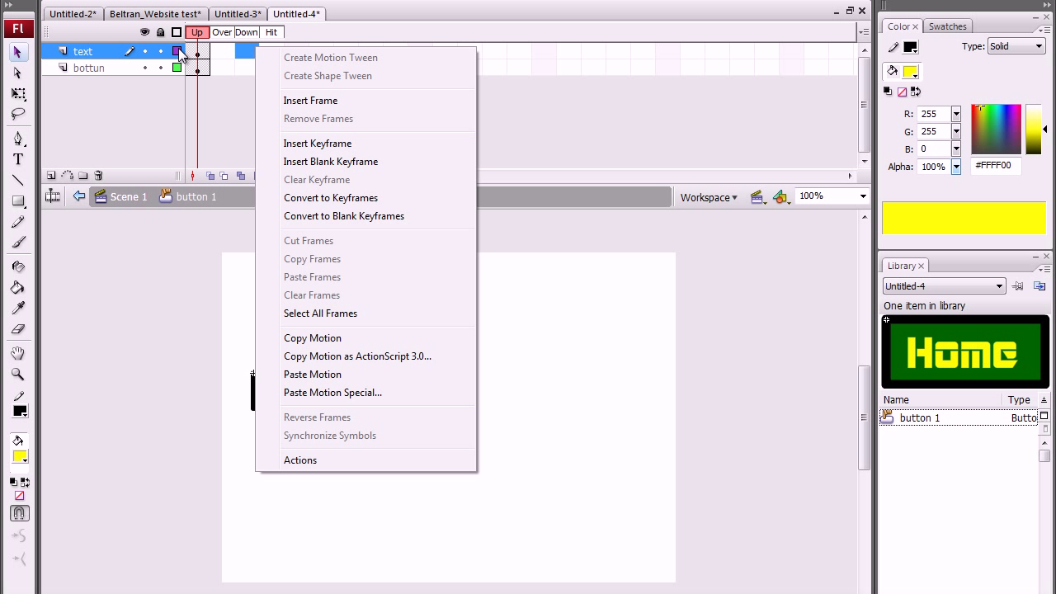
click(94, 51)
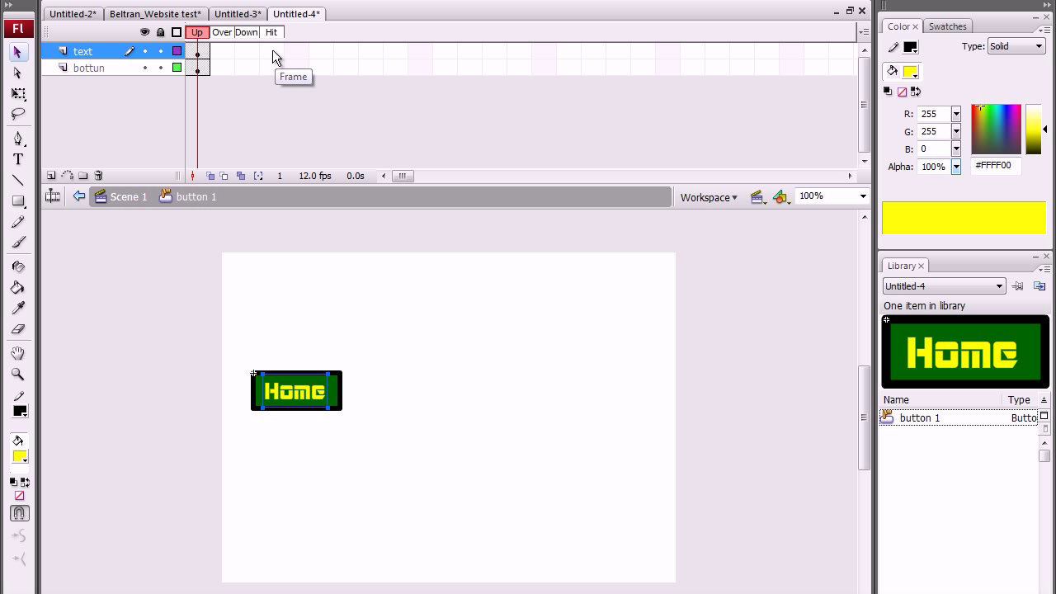
right_click(276, 51)
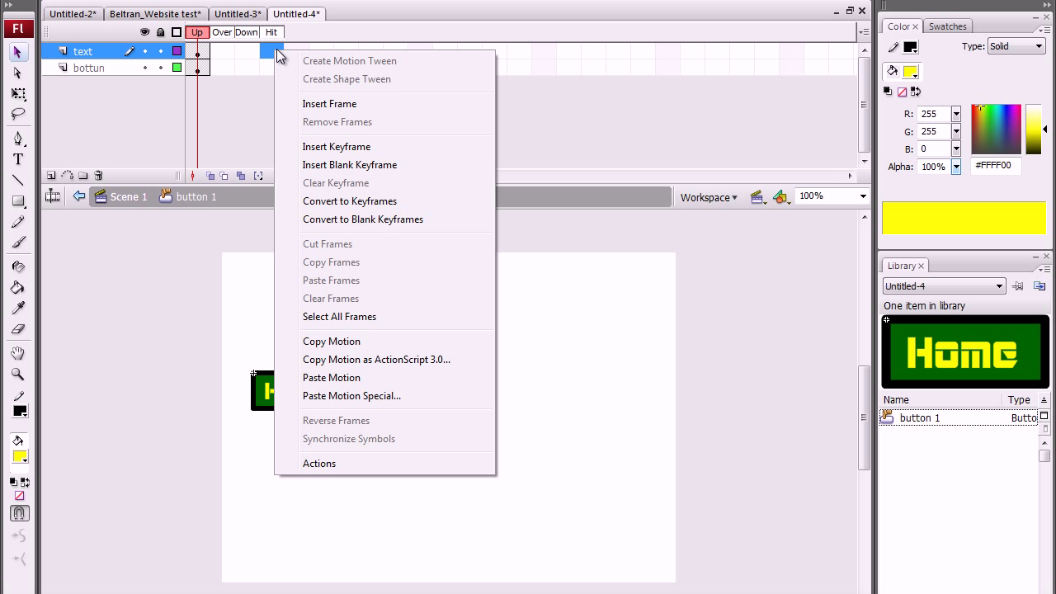
click(335, 149)
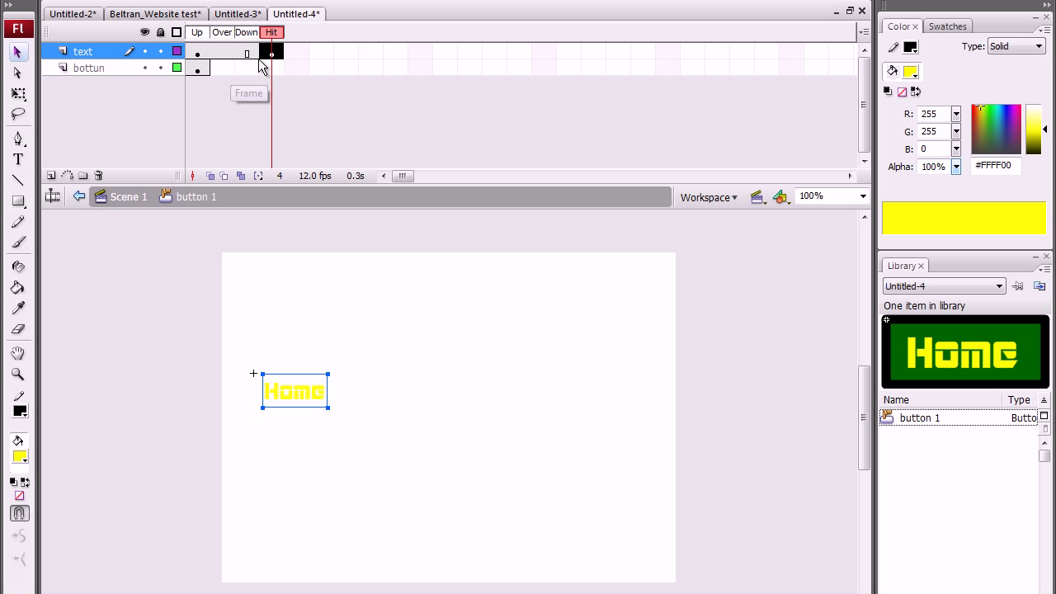
- Copy the bottun layer's Up frame containing the green rectangle
click(224, 69)
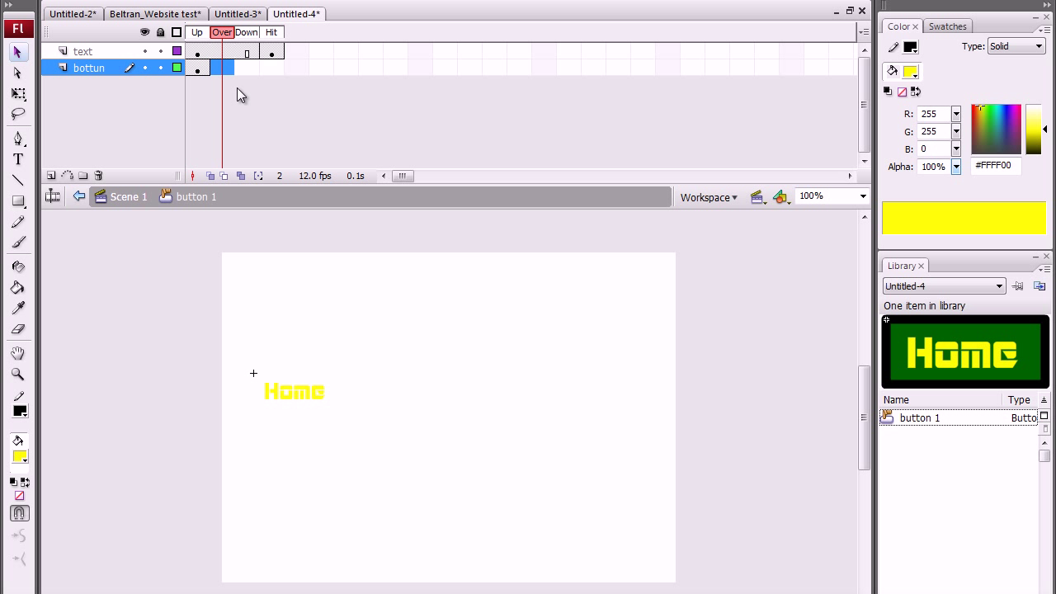
click(194, 66)
right_click(198, 71)
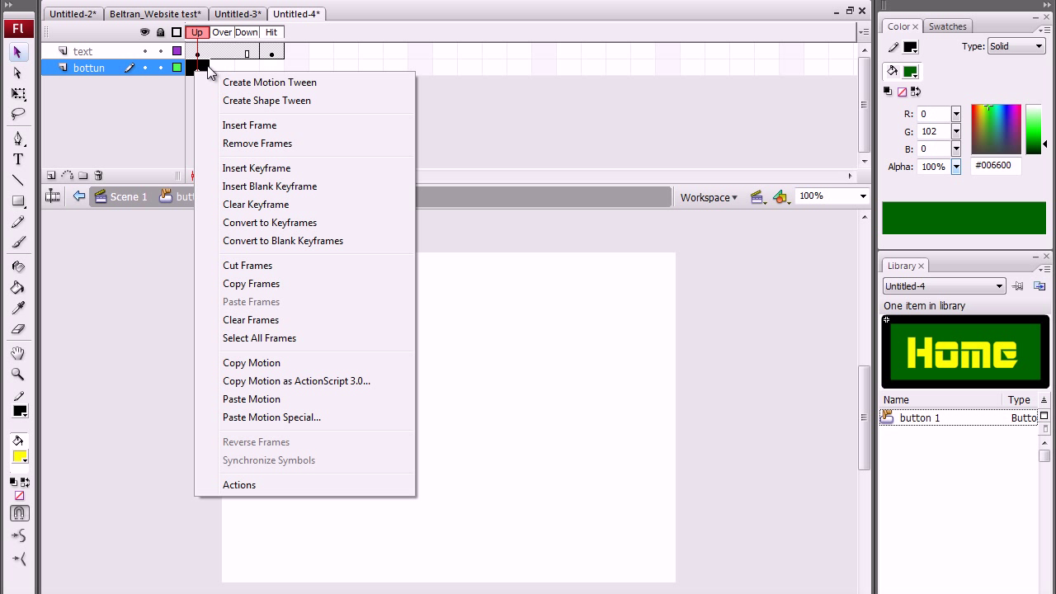
key(Escape)
right_click(213, 70)
click(198, 70)
right_click(198, 72)
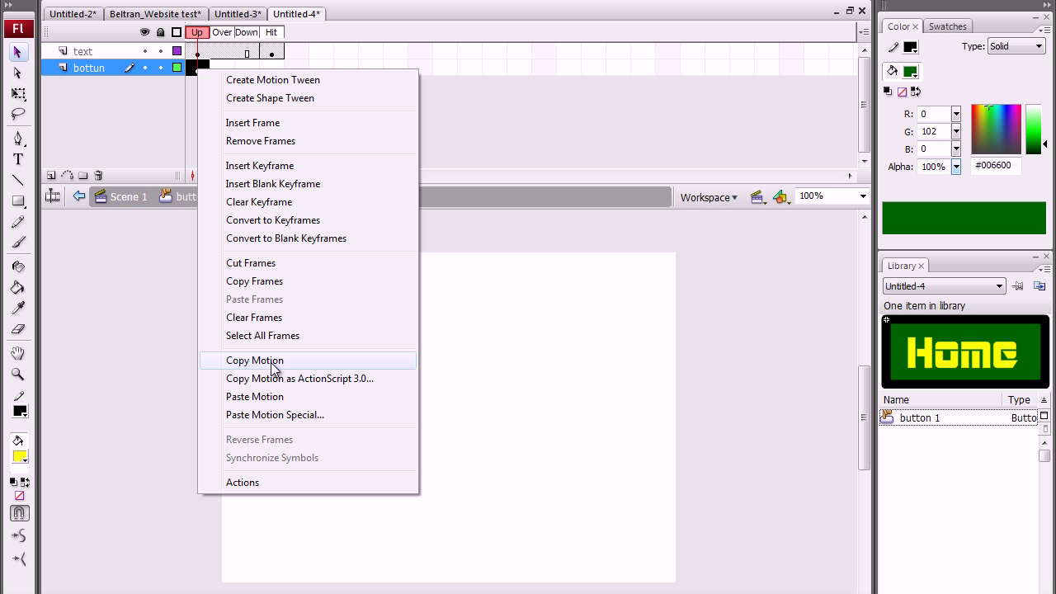
click(283, 281)
- Paste the green rectangle as its own keyframe into the Over and Down frames
right_click(221, 70)
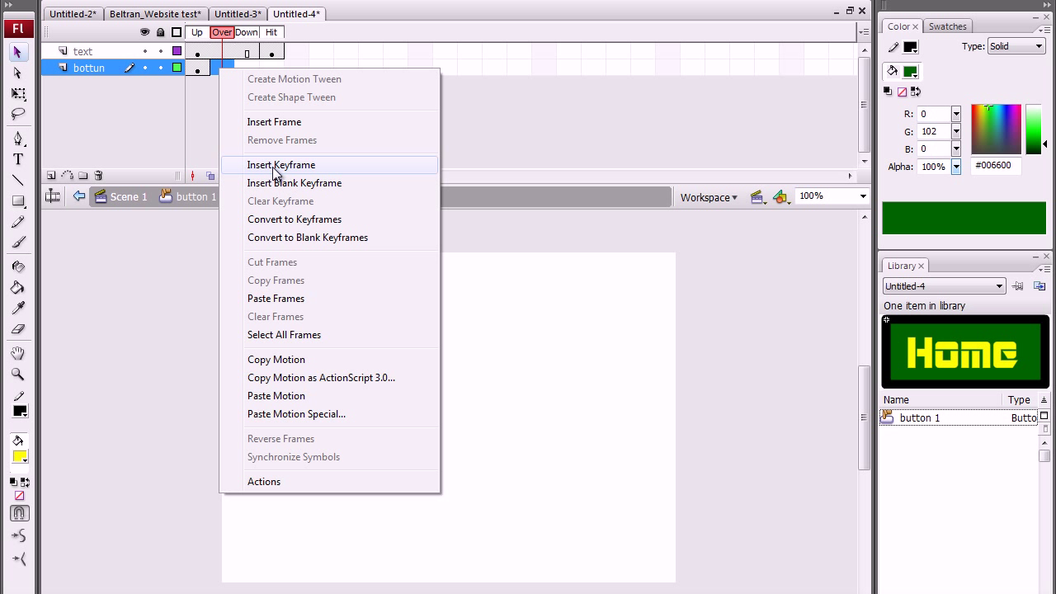
click(277, 297)
right_click(244, 70)
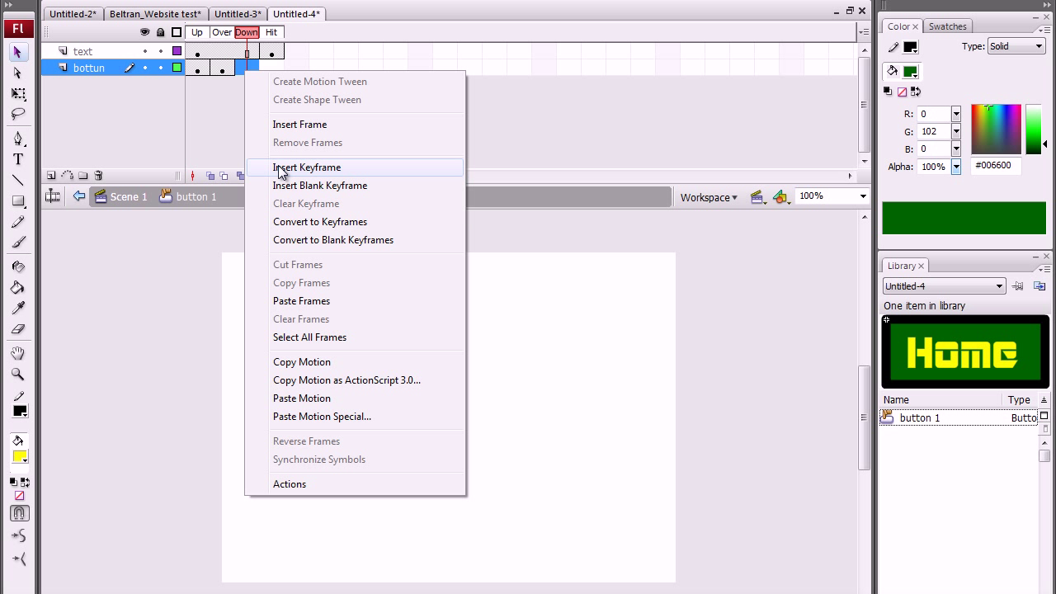
click(295, 296)
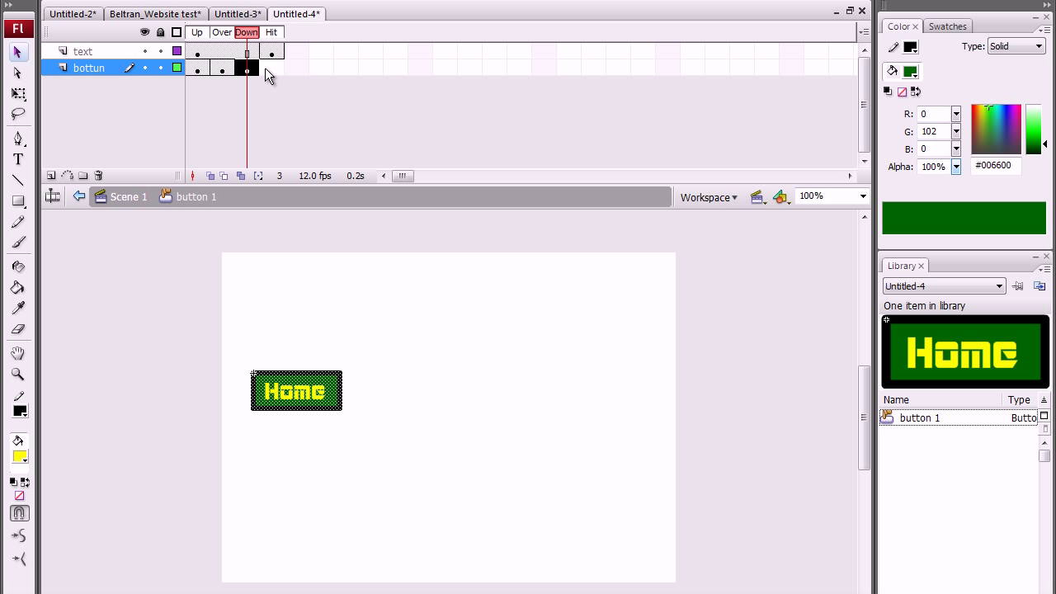
click(222, 67)
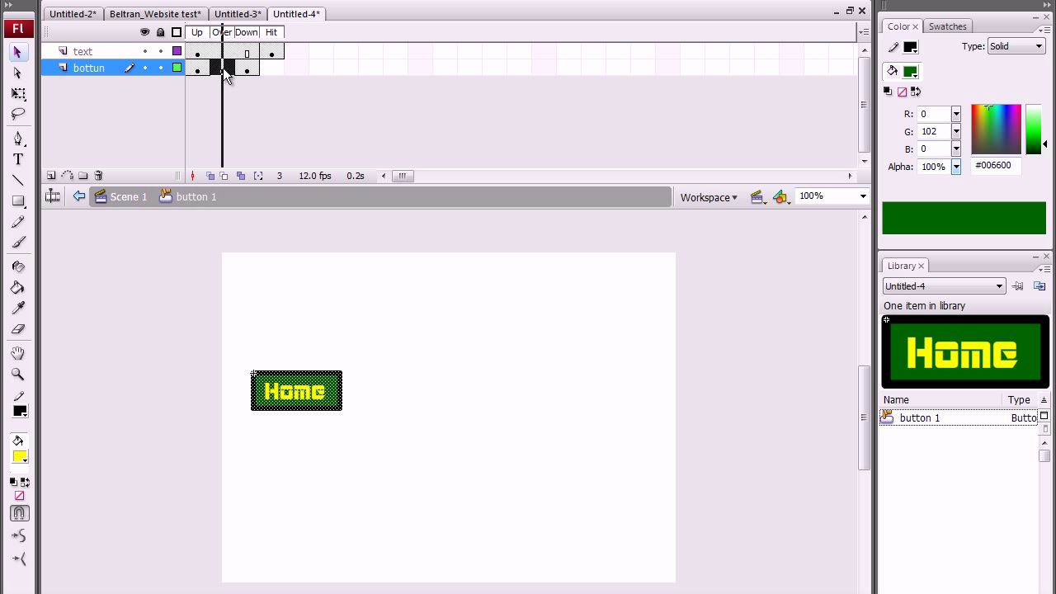
click(386, 318)
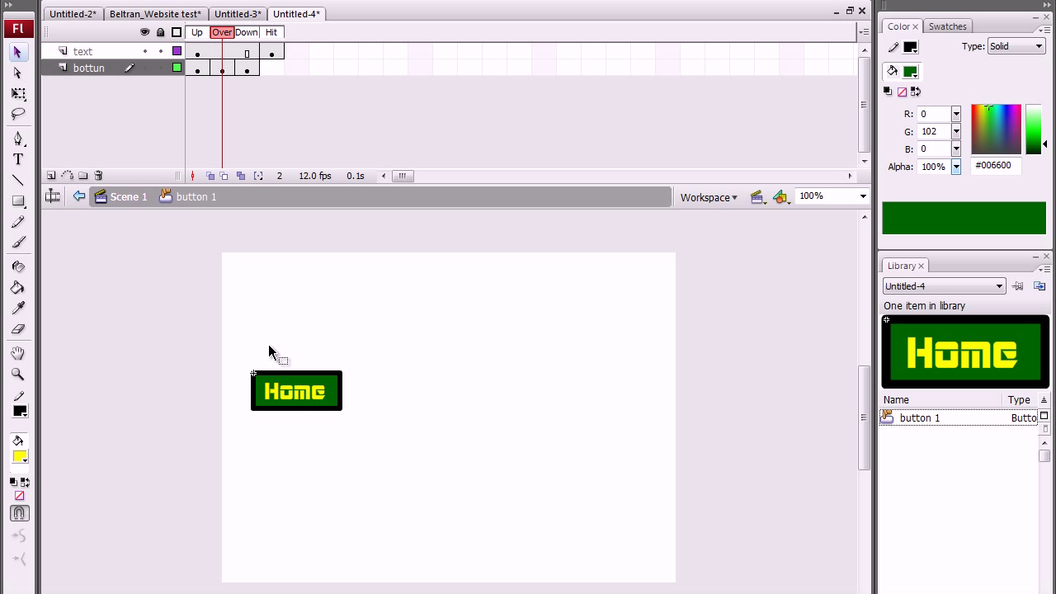
- Fill the Over-state rectangle with bright green using the Paint Bucket
click(225, 70)
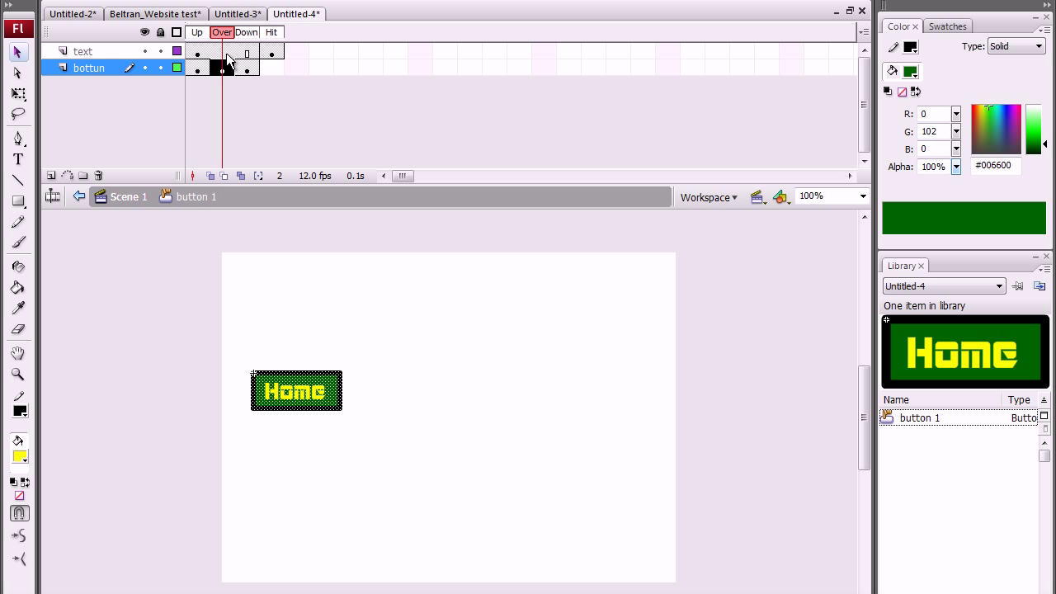
click(227, 54)
click(121, 126)
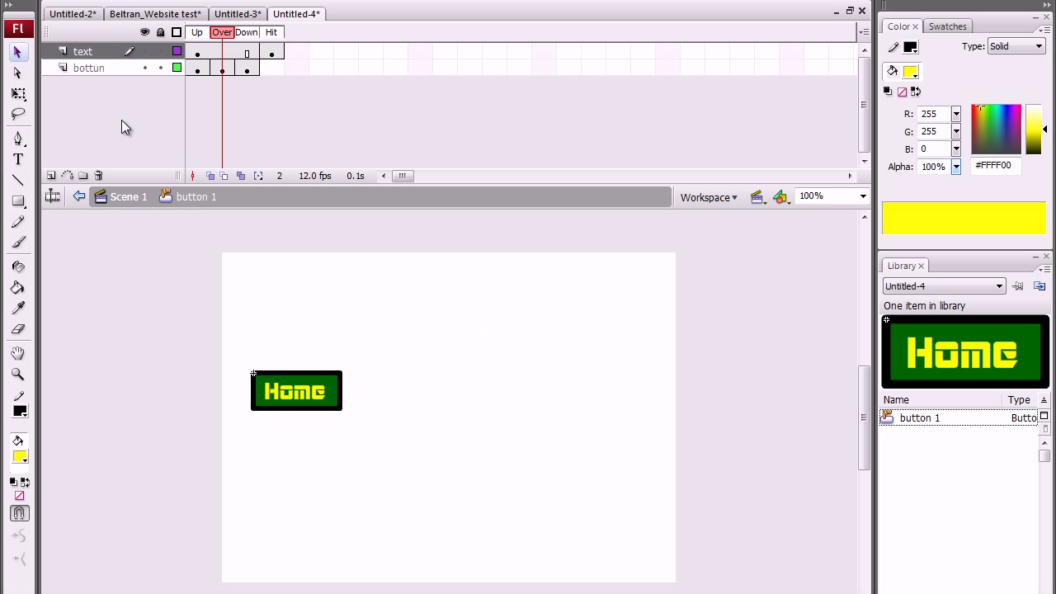
click(222, 70)
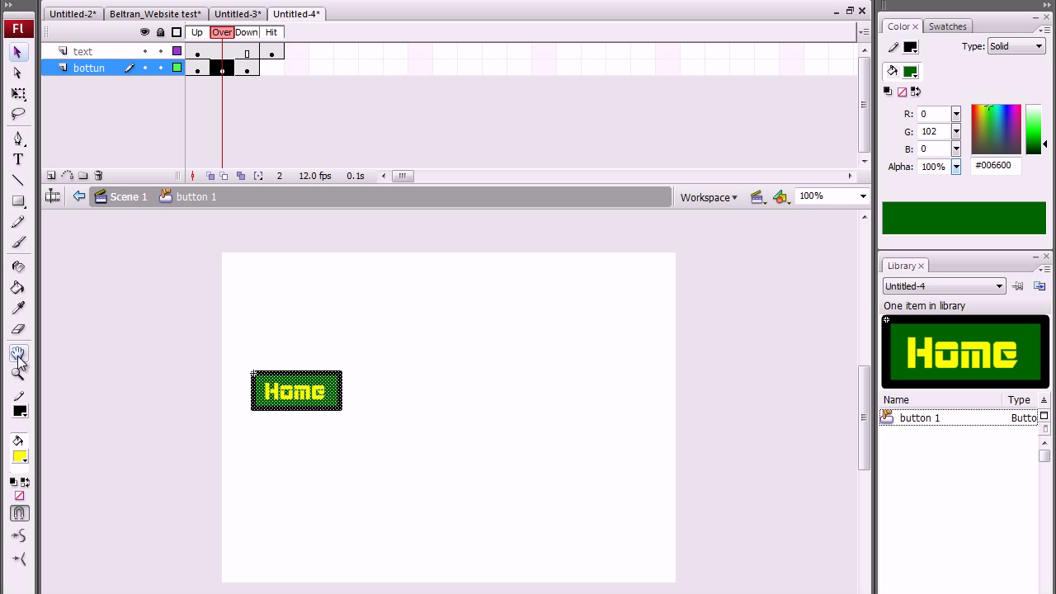
click(19, 287)
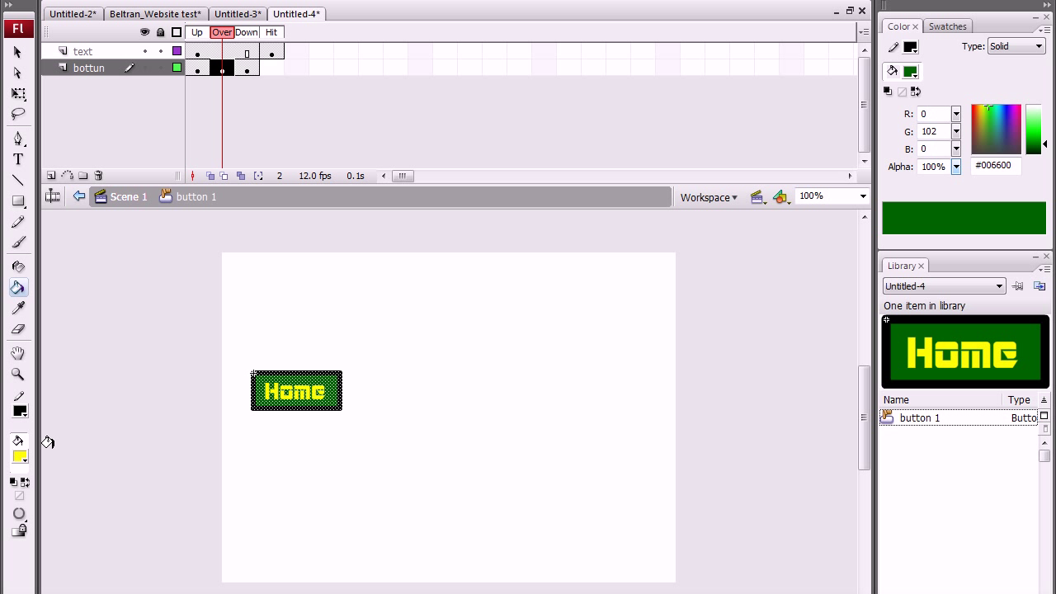
click(21, 454)
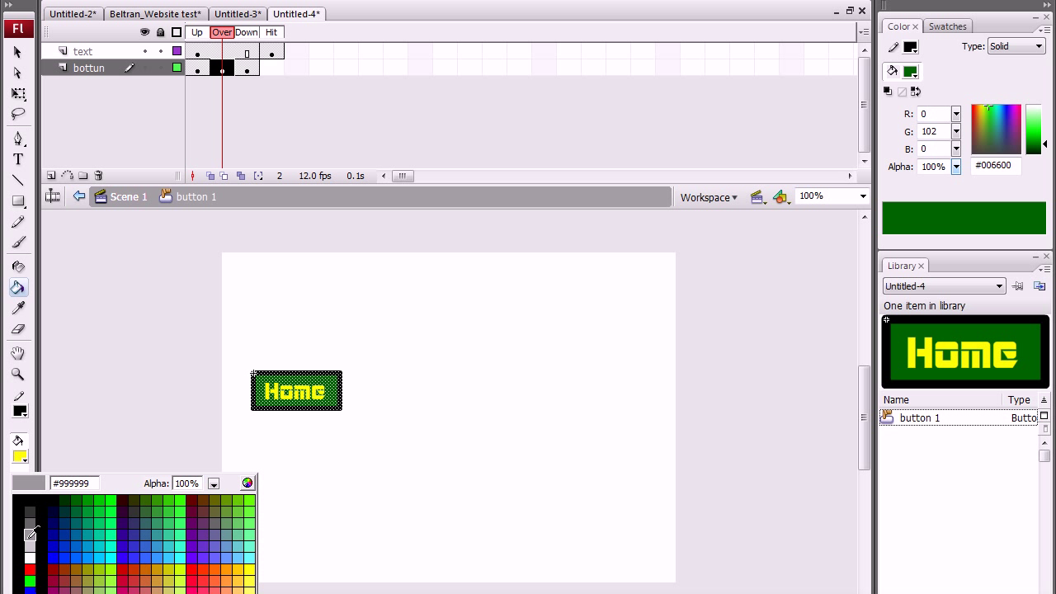
click(116, 499)
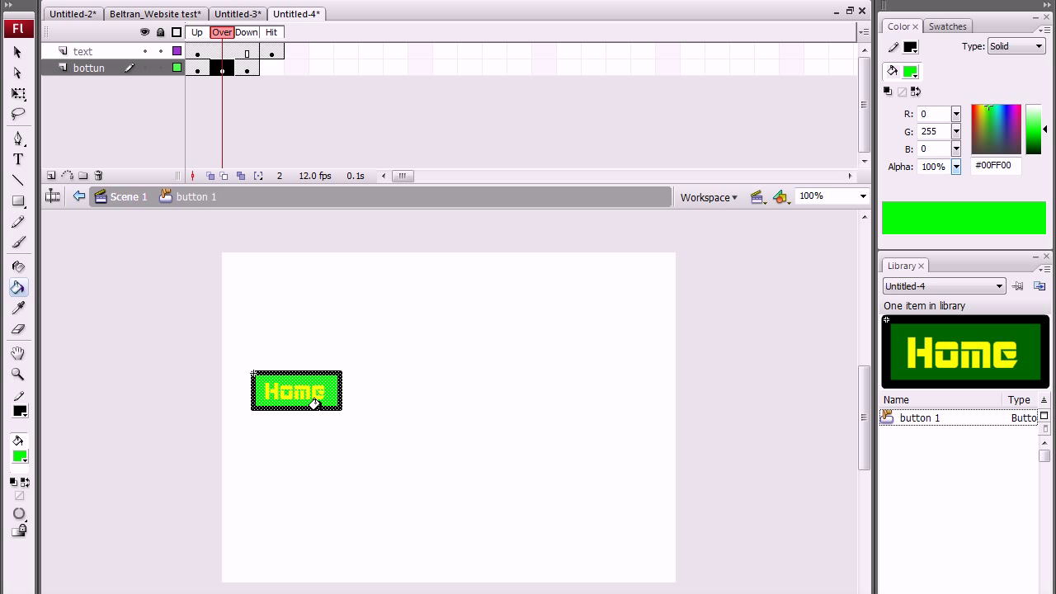
- Fill the Down-state rectangle with cyan #66FFFF and return to Scene 1
click(244, 37)
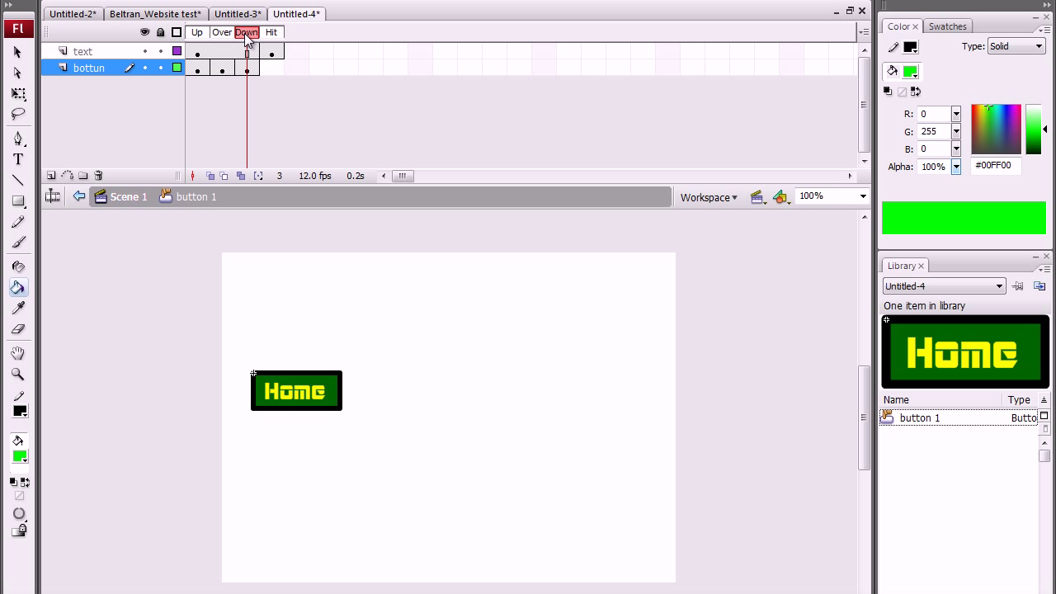
click(21, 458)
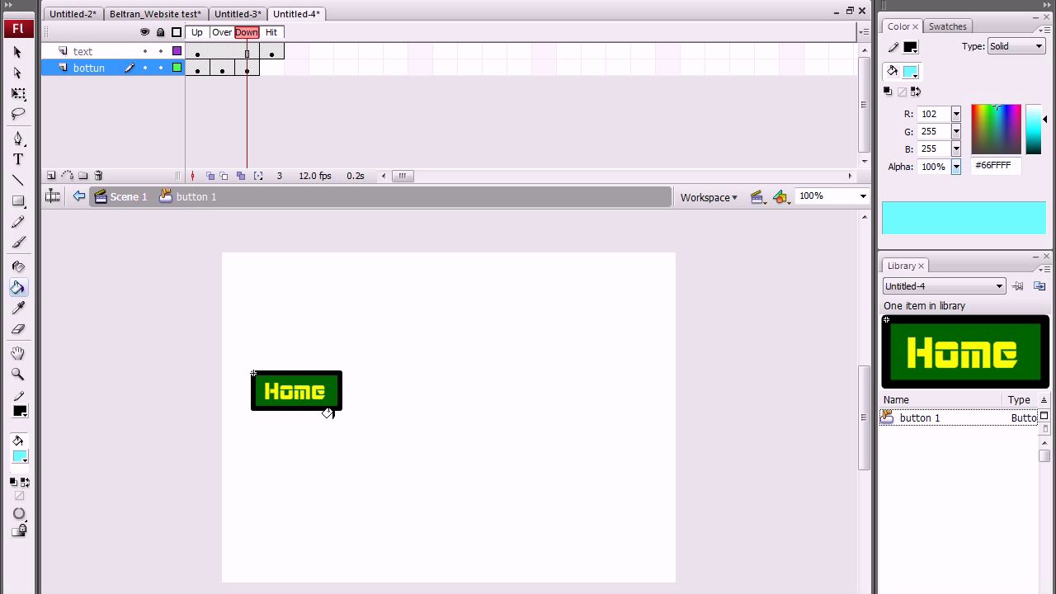
click(327, 385)
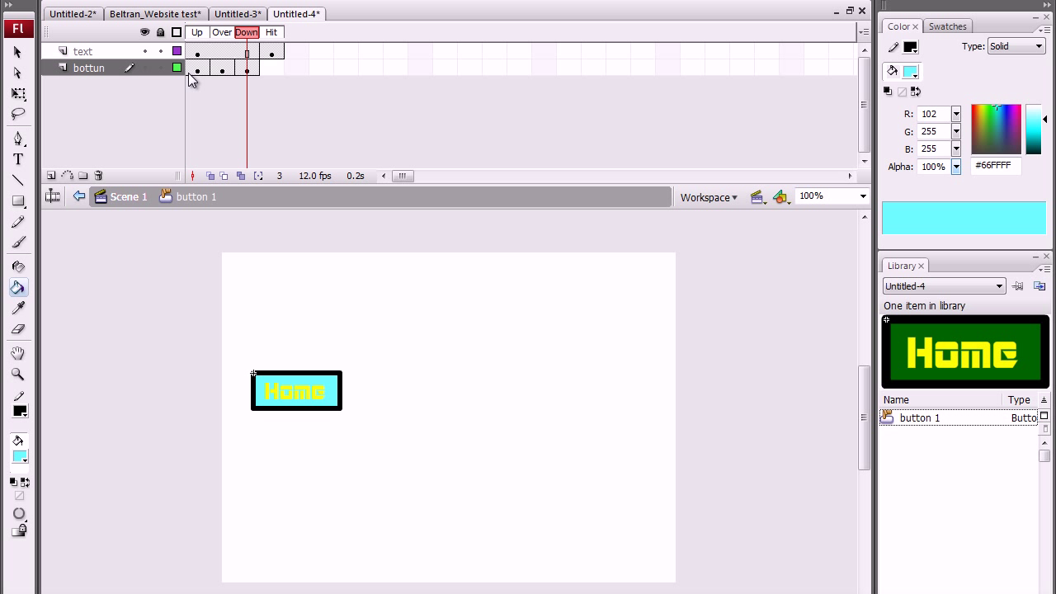
click(123, 197)
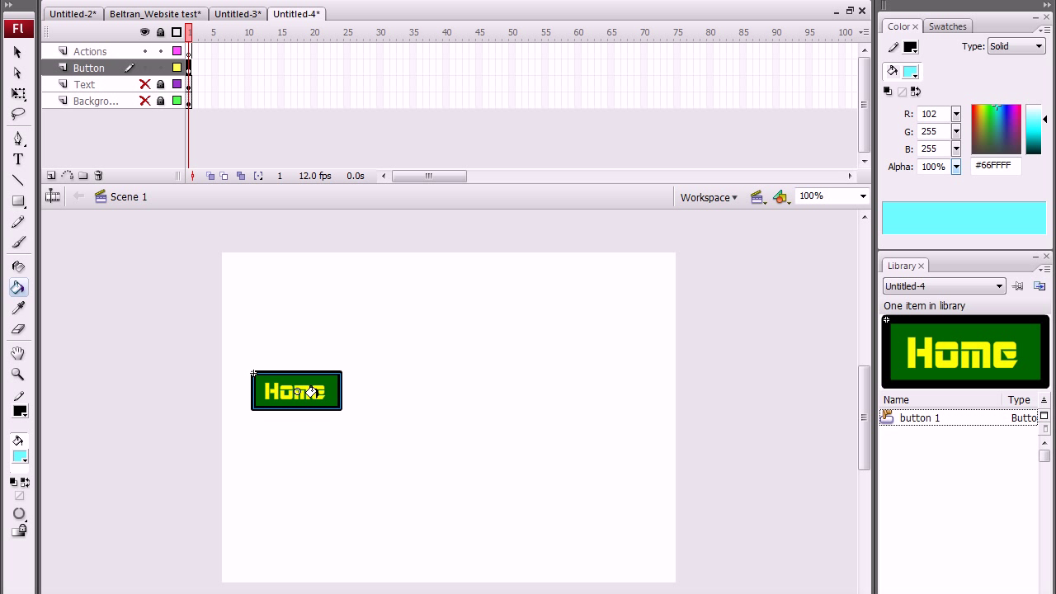
- Unhide the Background and Text layers and drag the Home button to the top of the green column
click(17, 52)
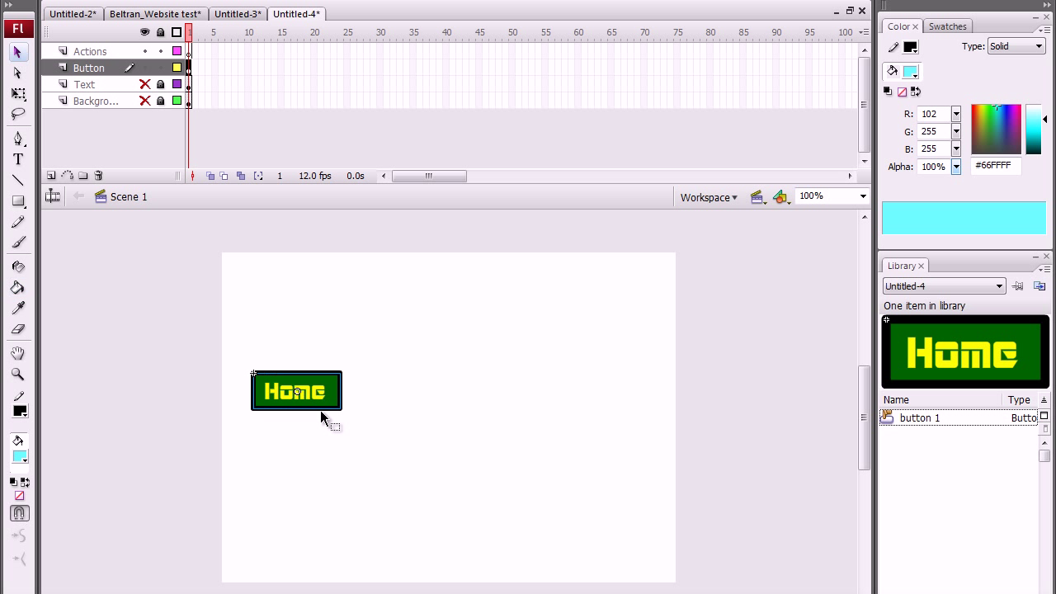
click(145, 84)
click(144, 100)
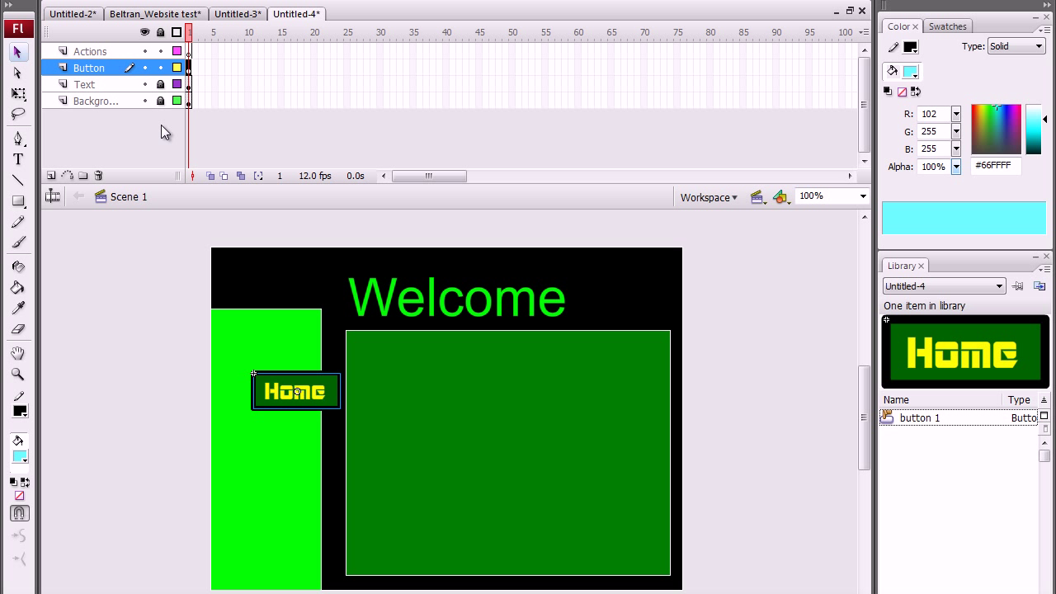
drag(321, 393, 298, 366)
click(129, 284)
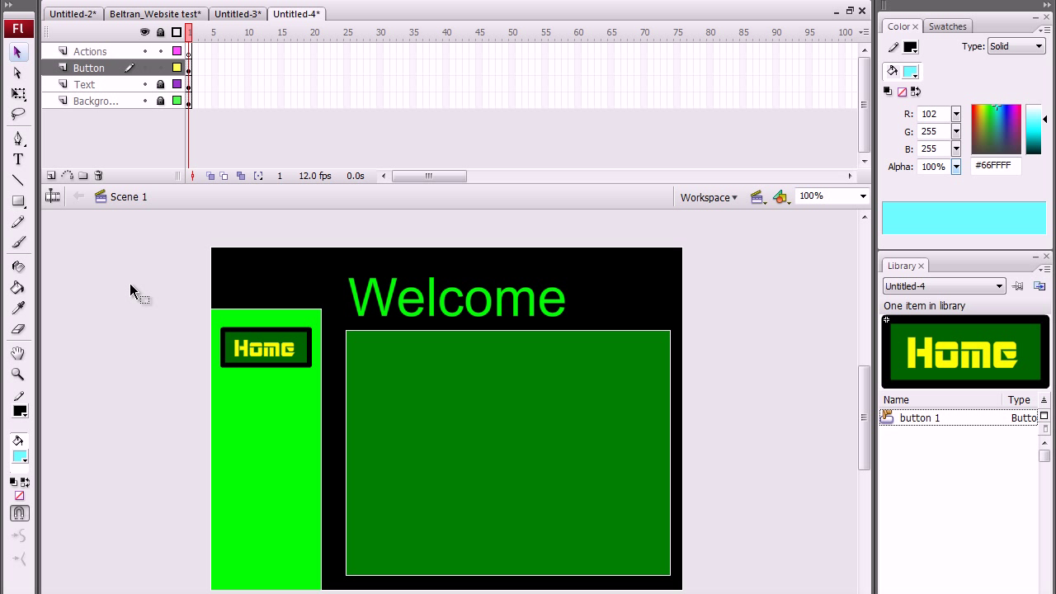
- Test the movie by clicking Home twice, then nudge the Home button slightly right
key(ctrl+Return)
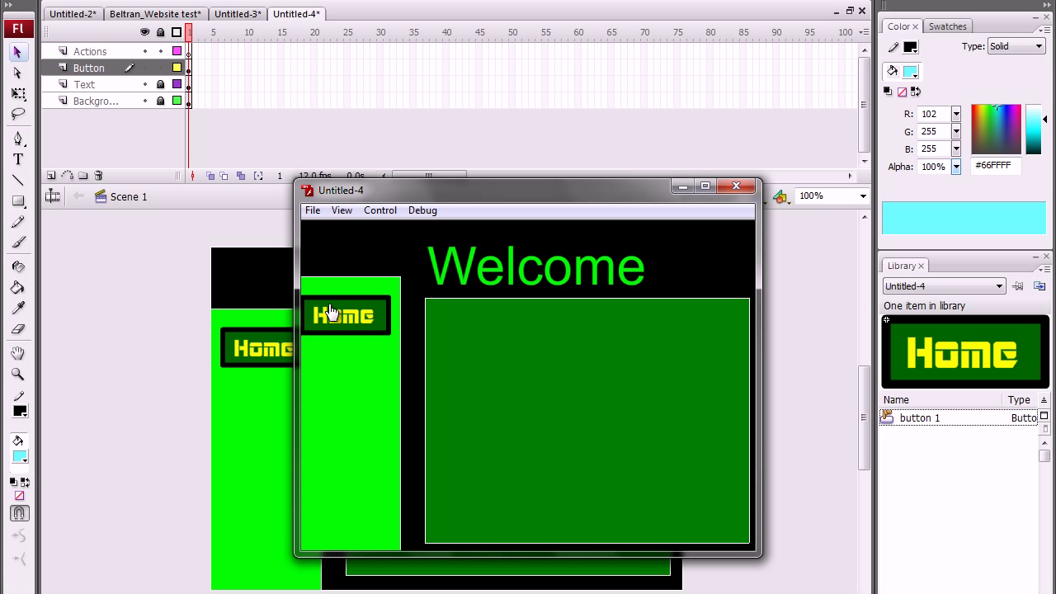
click(359, 328)
click(359, 329)
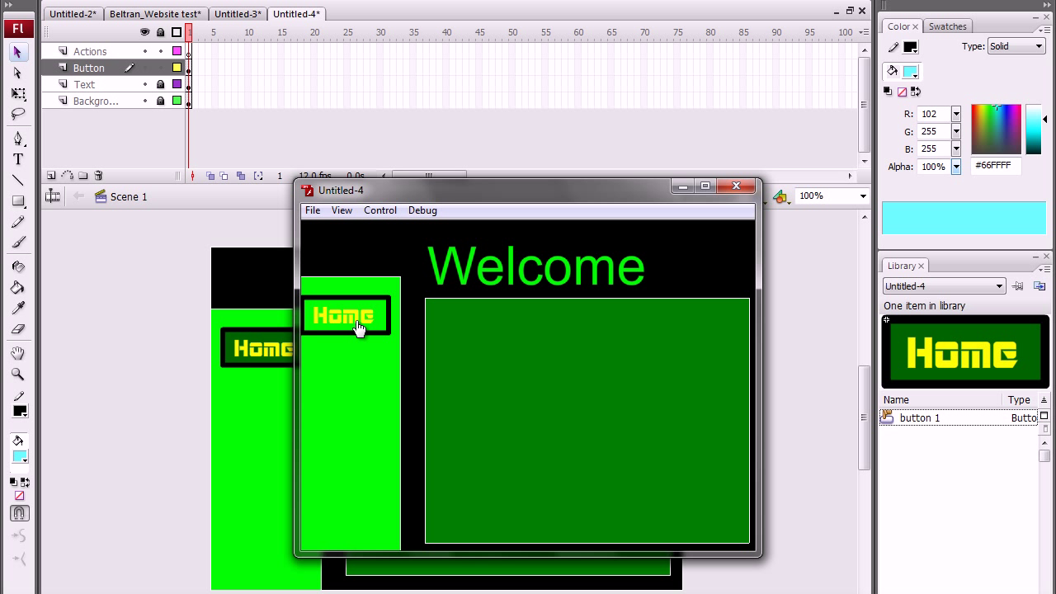
click(736, 186)
click(264, 348)
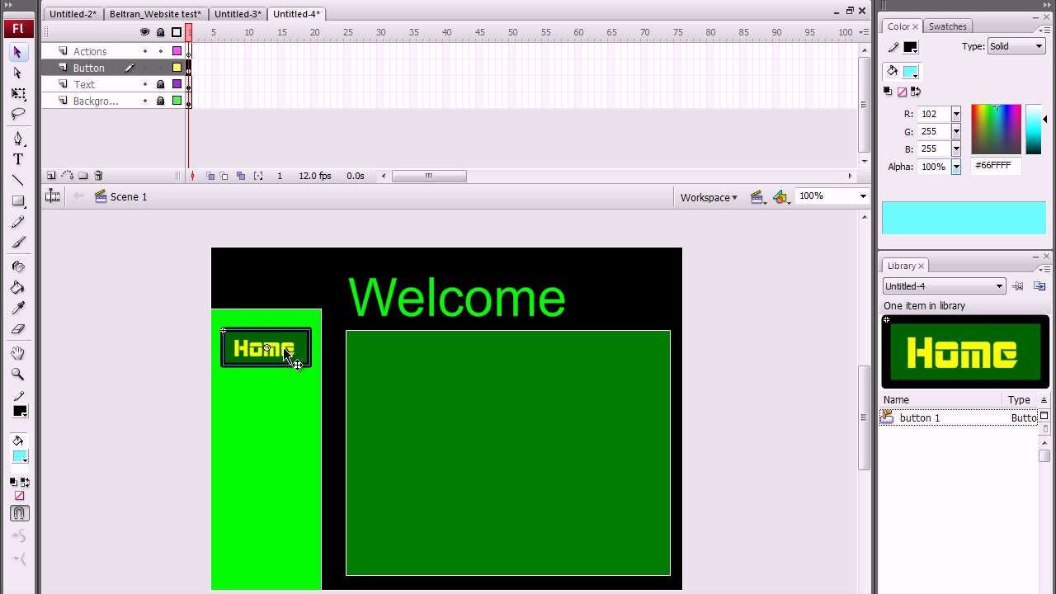
drag(286, 353, 291, 354)
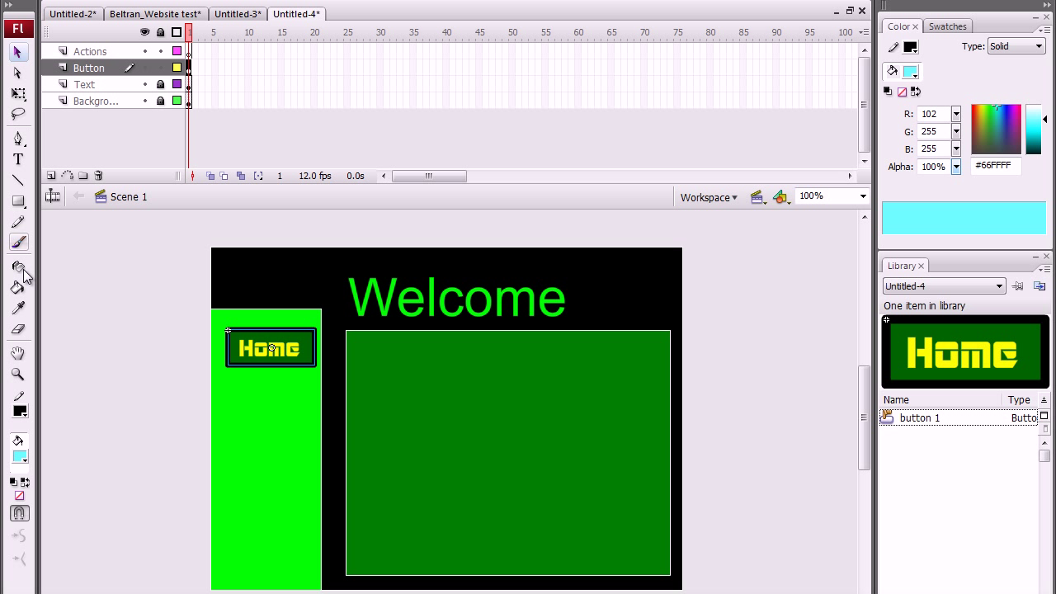
- Duplicate the button 1 library symbol under the name 'button 2'
click(920, 419)
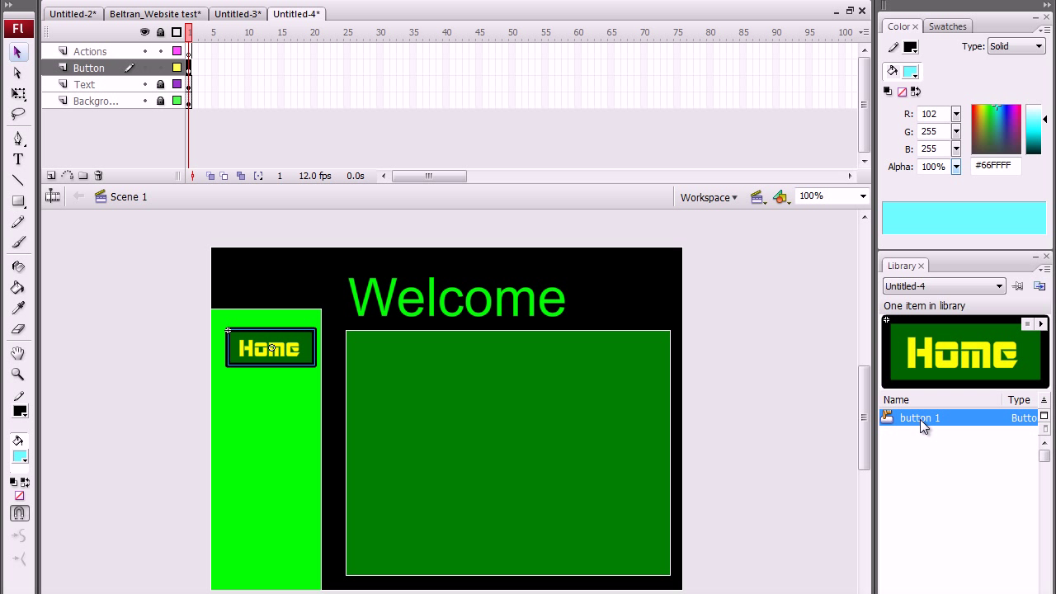
right_click(920, 419)
click(917, 459)
right_click(941, 420)
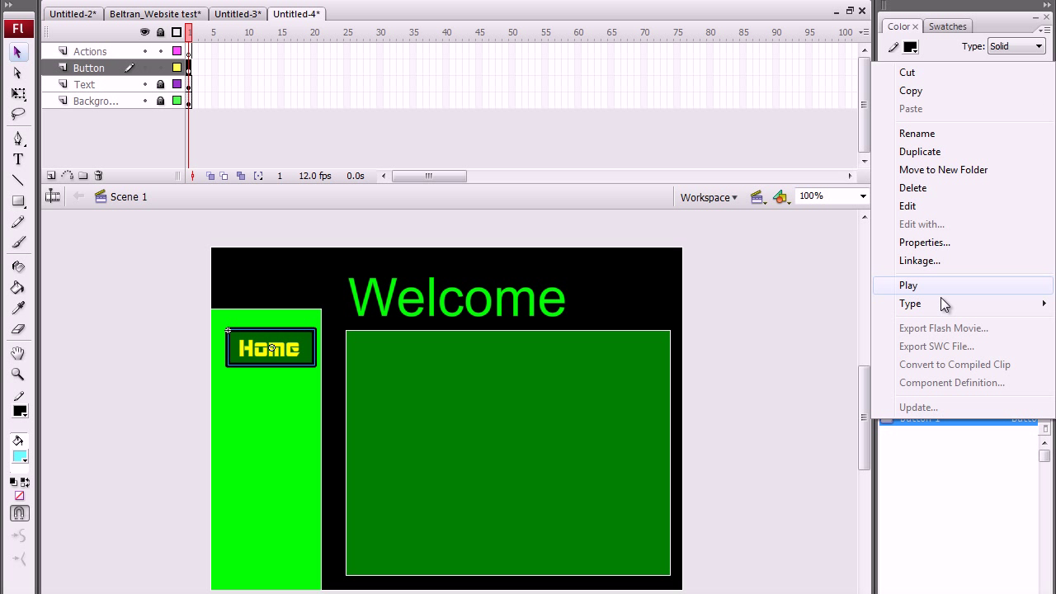
click(938, 154)
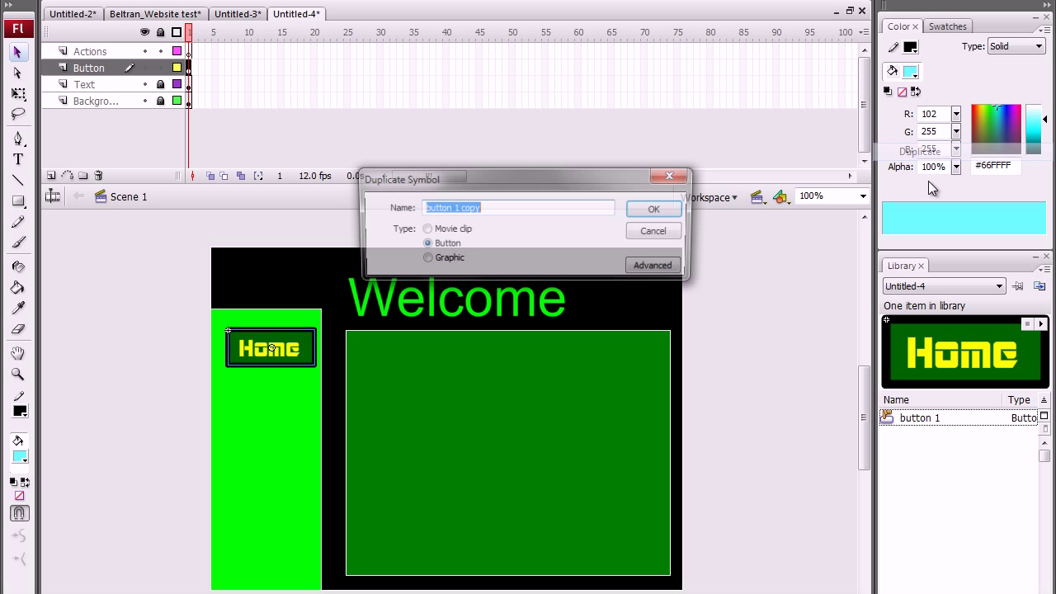
drag(521, 207, 454, 202)
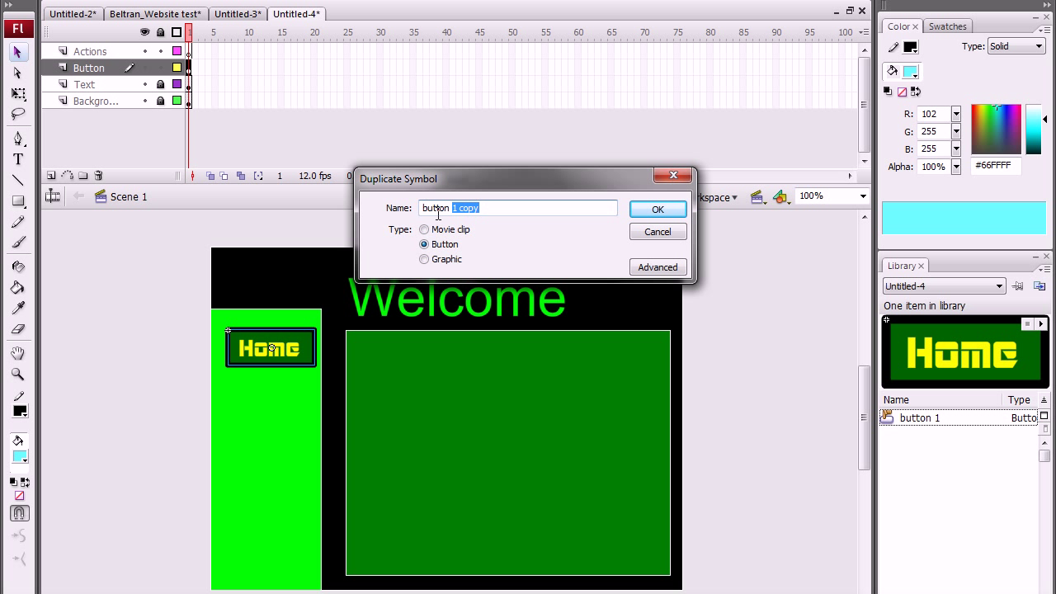
text(2)
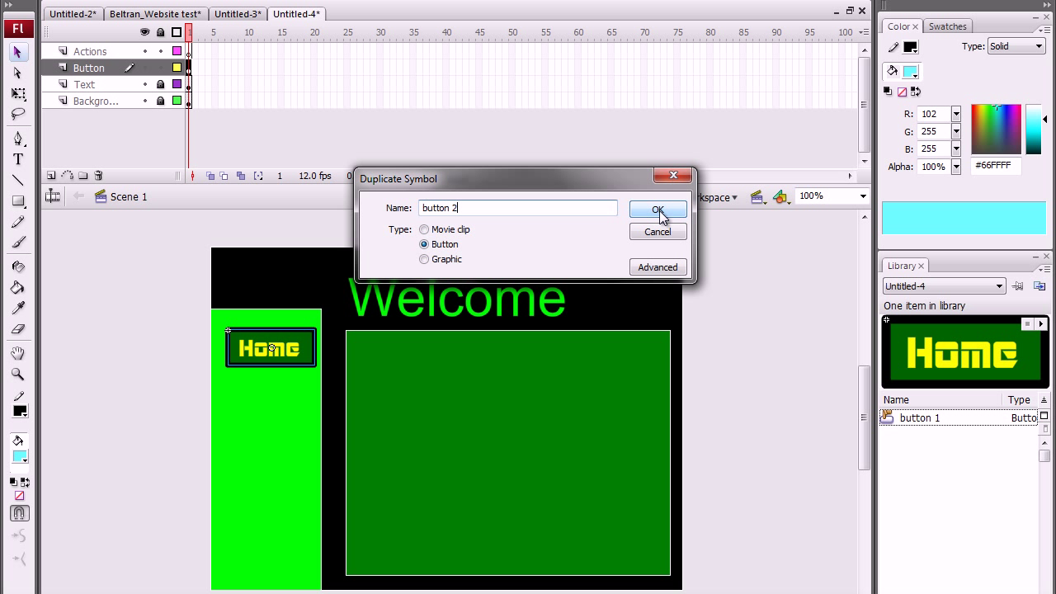
click(659, 211)
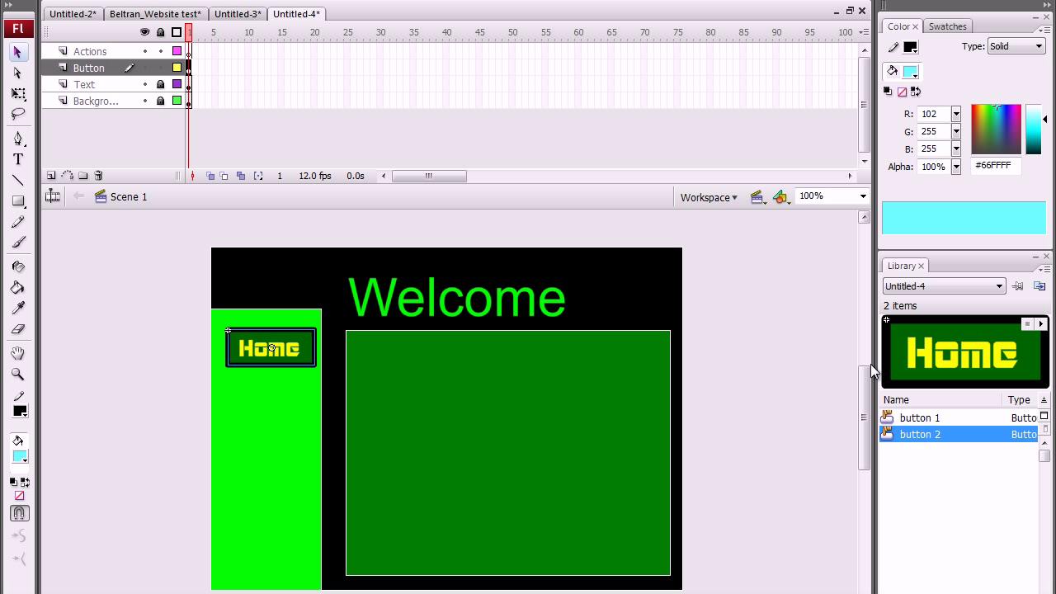
- In button 2, retype the Home label as 'About Me' and tighten its letter spacing
double_click(887, 437)
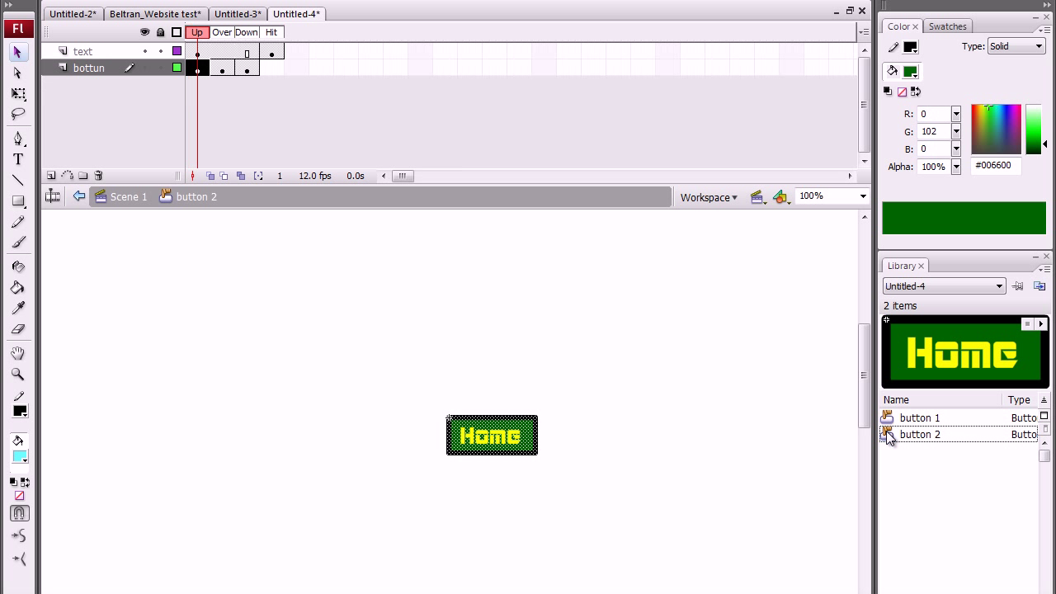
click(83, 52)
click(18, 160)
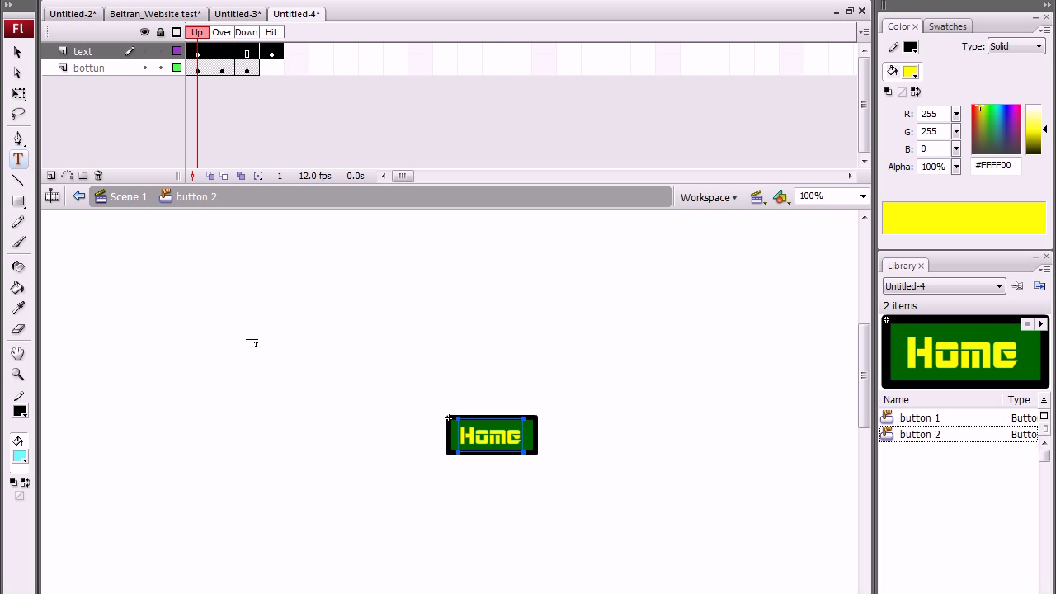
click(517, 438)
drag(520, 437, 450, 429)
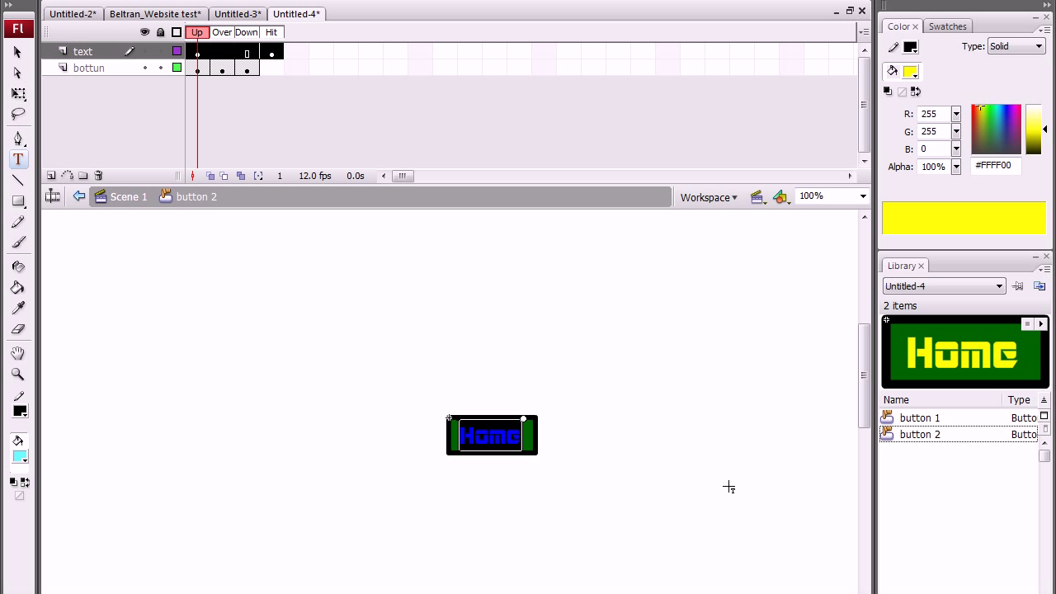
text(About me)
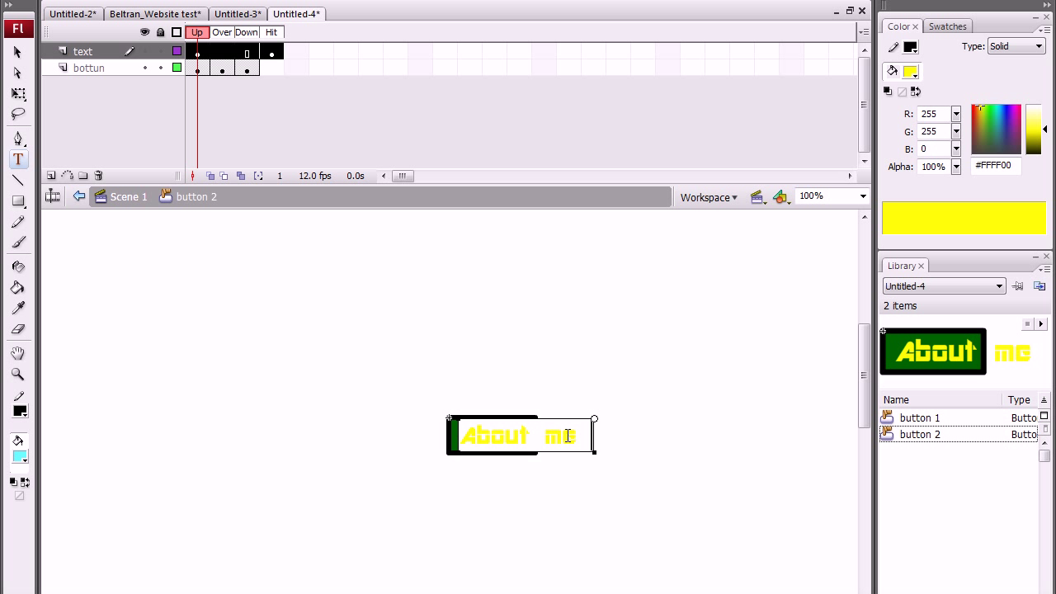
drag(558, 436, 549, 438)
text(l)
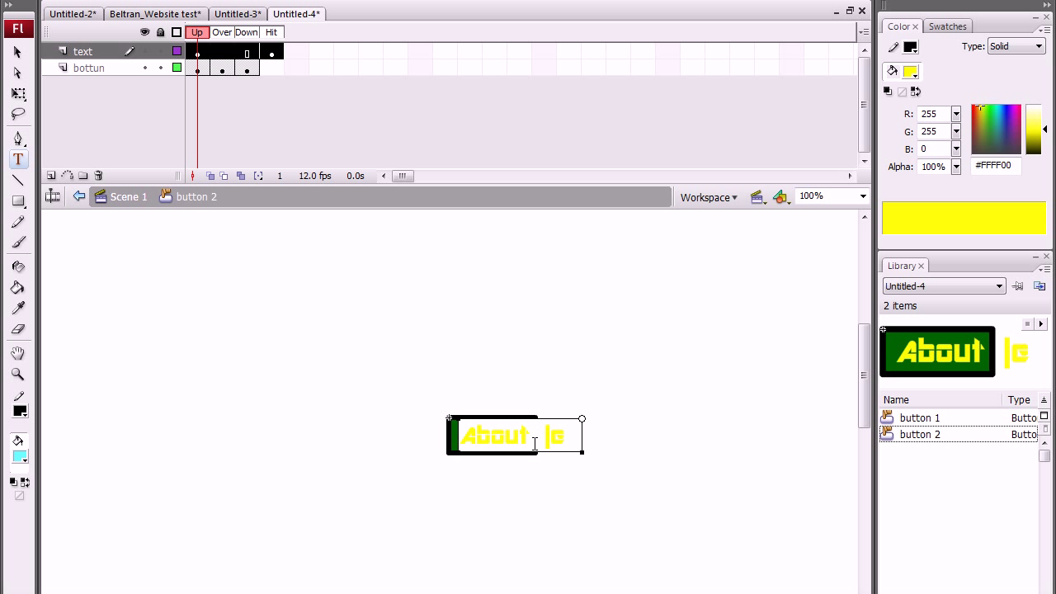
key(BackSpace)
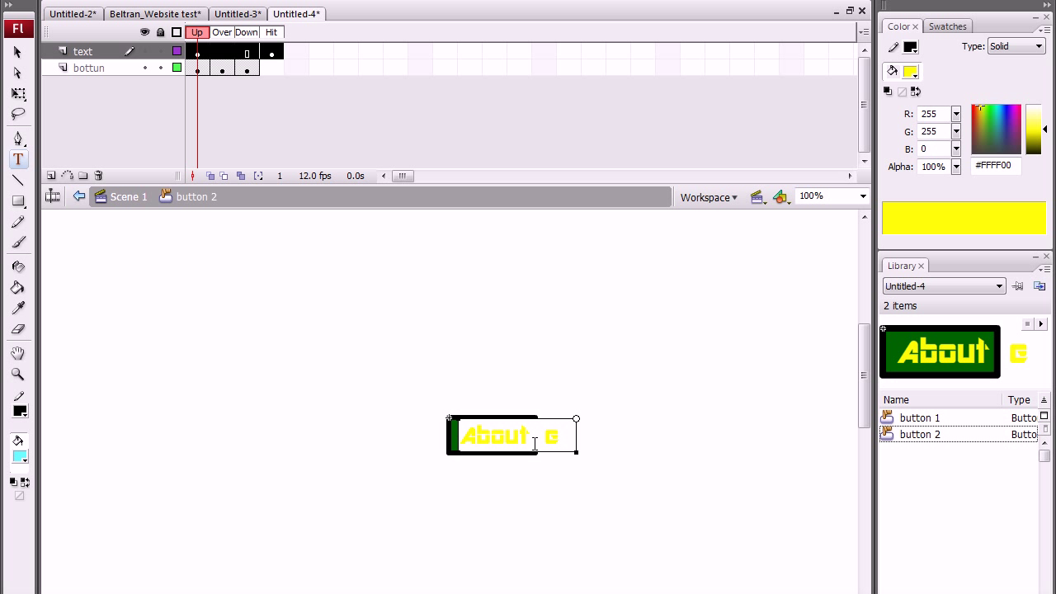
text(M)
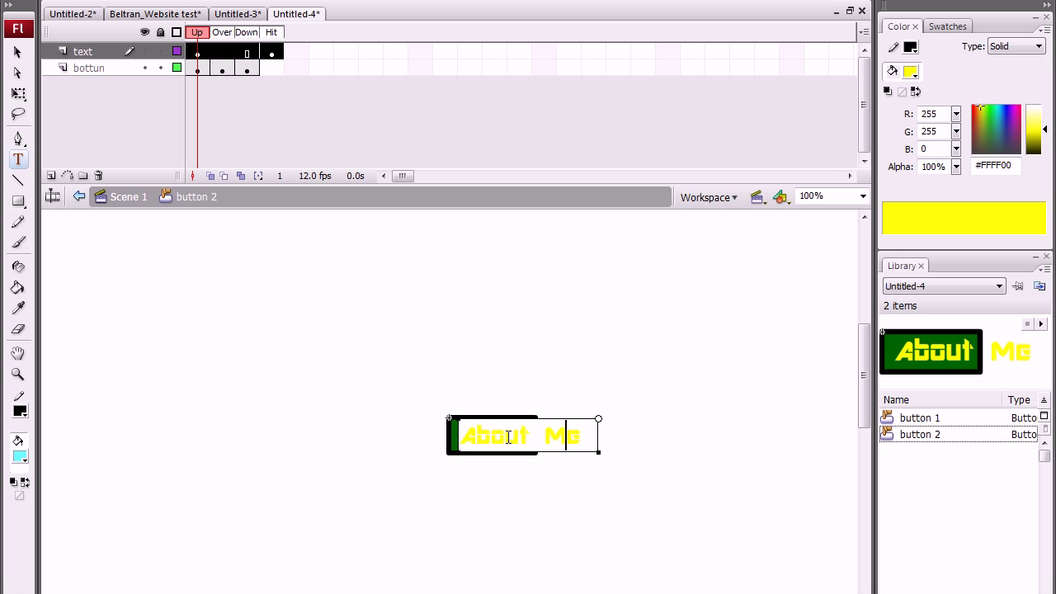
drag(589, 442, 439, 441)
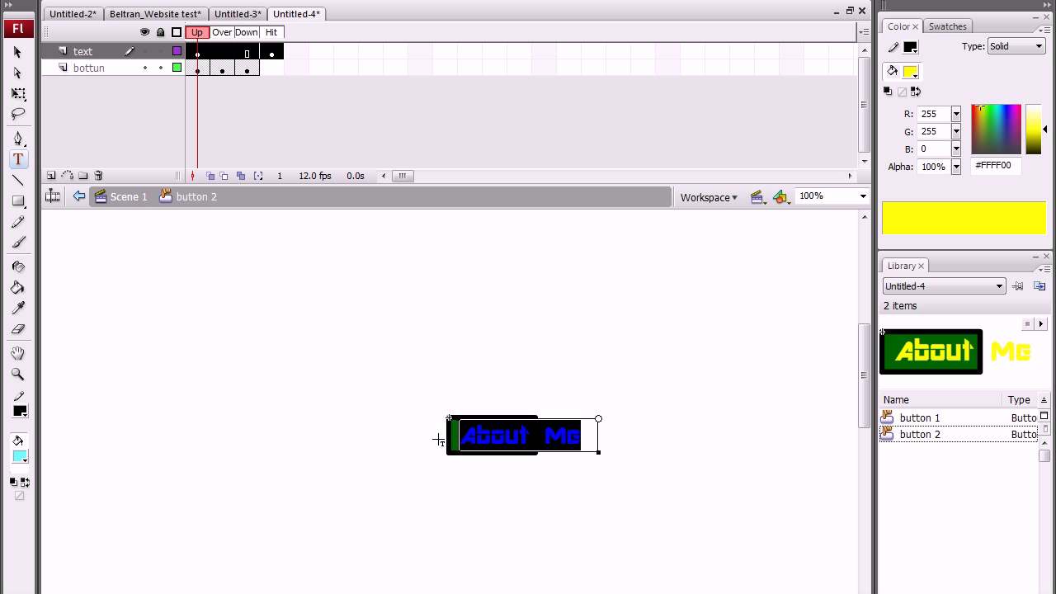
key(ctrl+alt+Left)
key(ctrl+alt+Left)
key(ctrl+alt+Left)
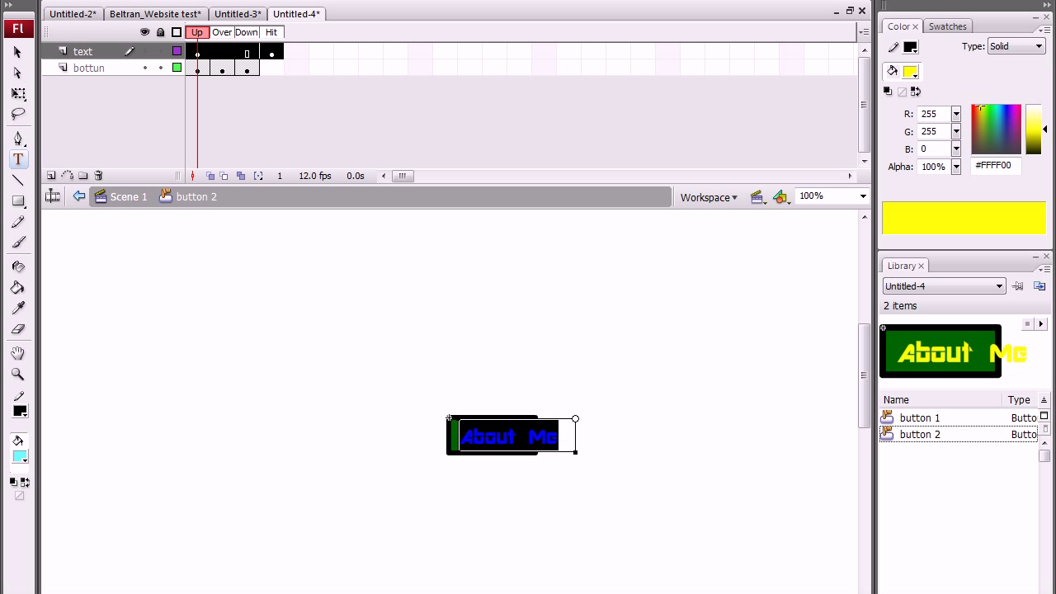
- Fix the space in 'About Me', centre the label on the button, and preview the Down state
click(16, 51)
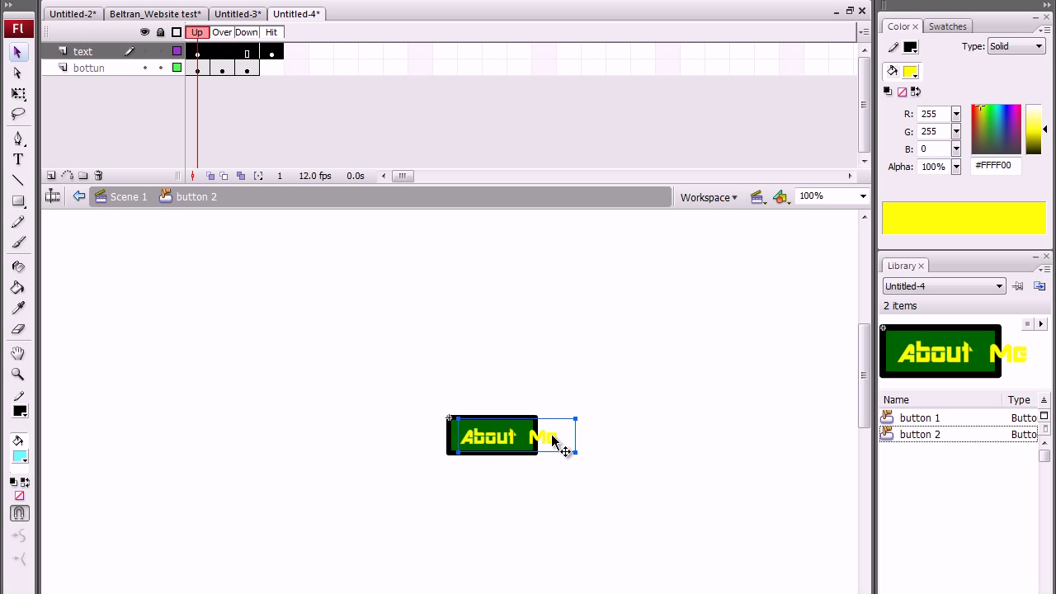
mouse_move(553, 452)
mouse_down()
mouse_move(528, 445)
mouse_move(547, 455)
mouse_move(540, 449)
mouse_up()
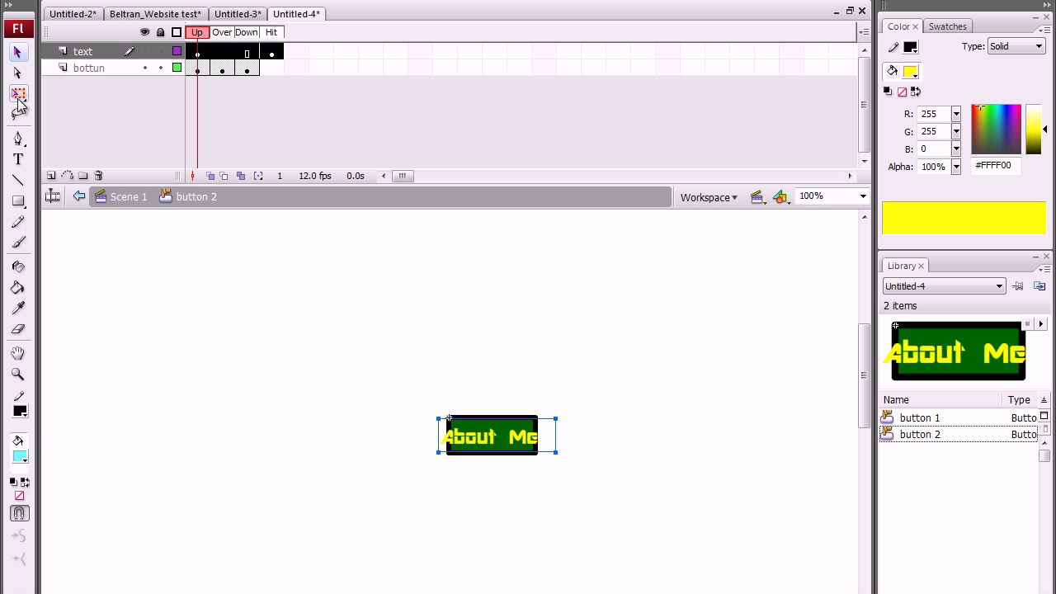
click(18, 159)
click(506, 440)
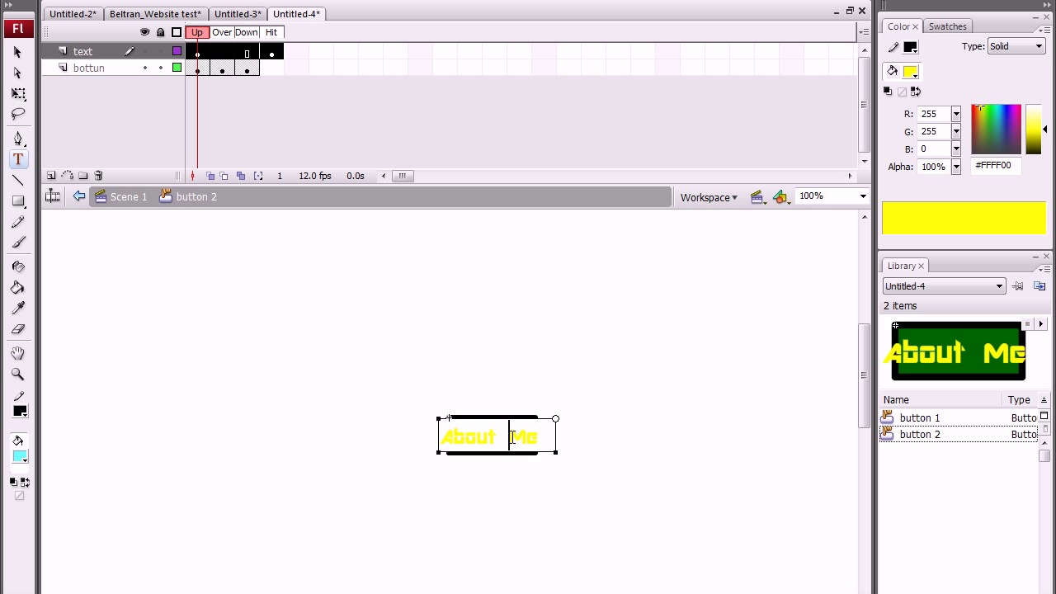
key(BackSpace)
drag(543, 437, 293, 423)
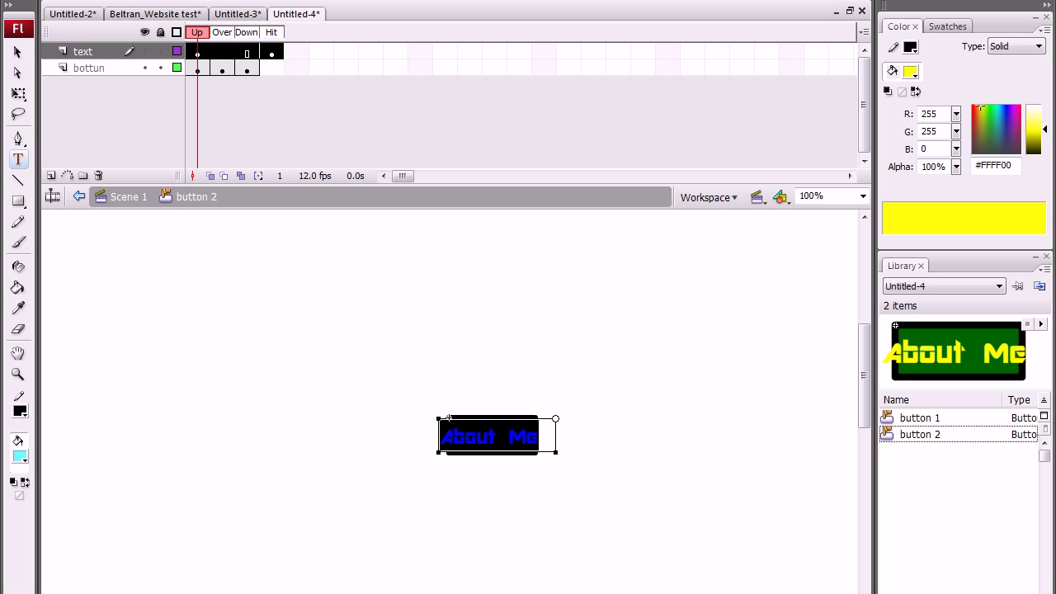
click(18, 52)
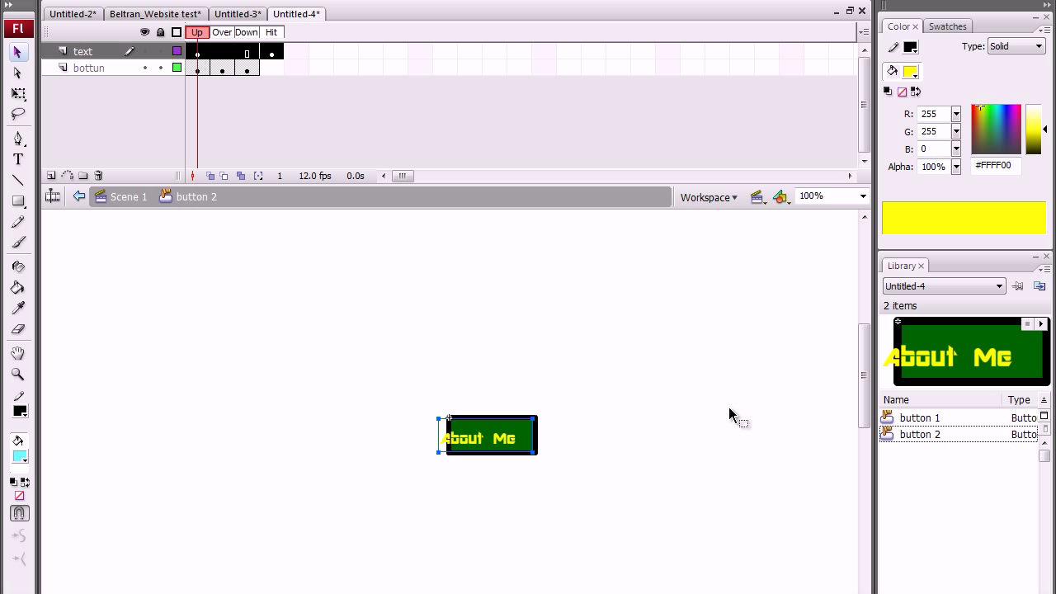
drag(519, 442, 532, 450)
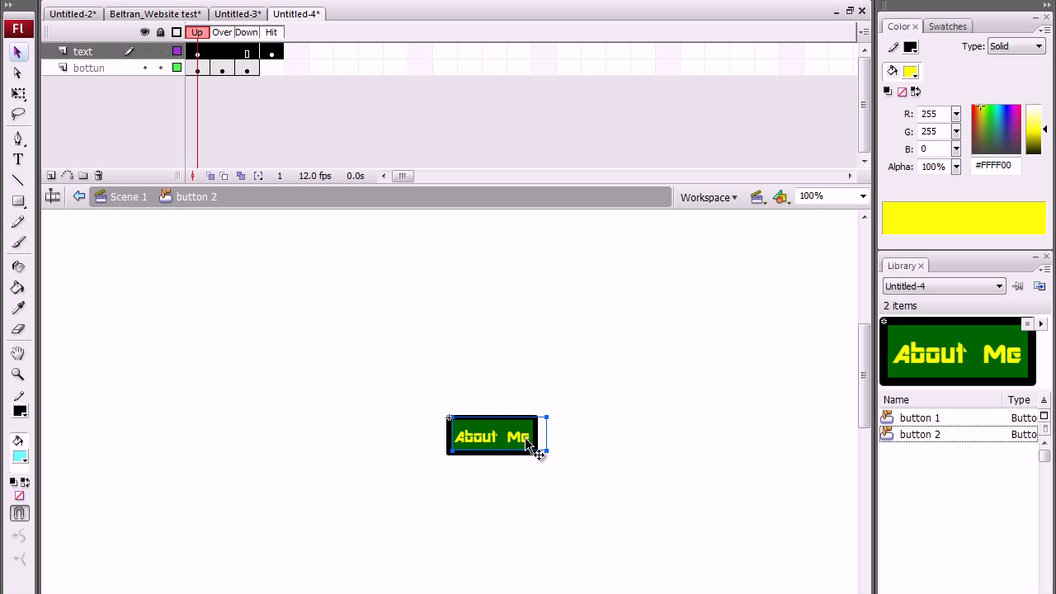
click(615, 436)
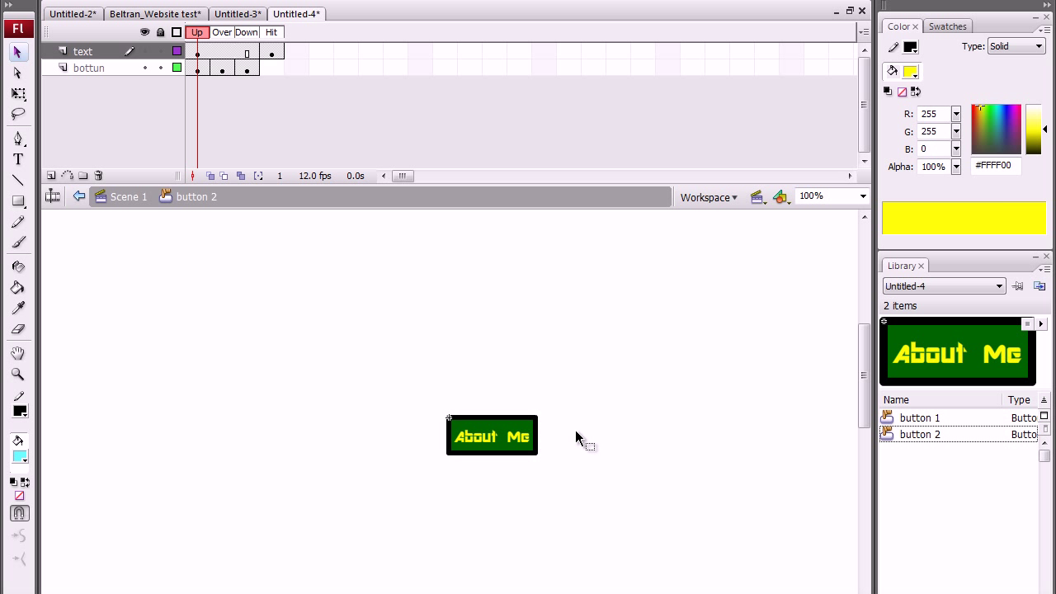
drag(227, 38, 247, 51)
click(669, 366)
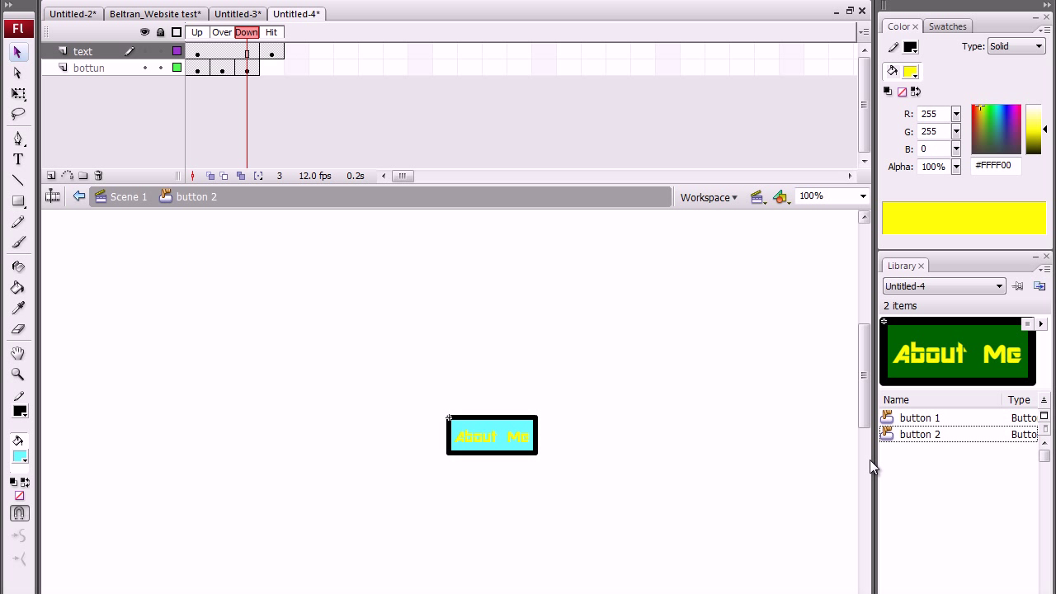
- Drag button 2 from the Library onto Scene 1, just below the Home button
click(130, 196)
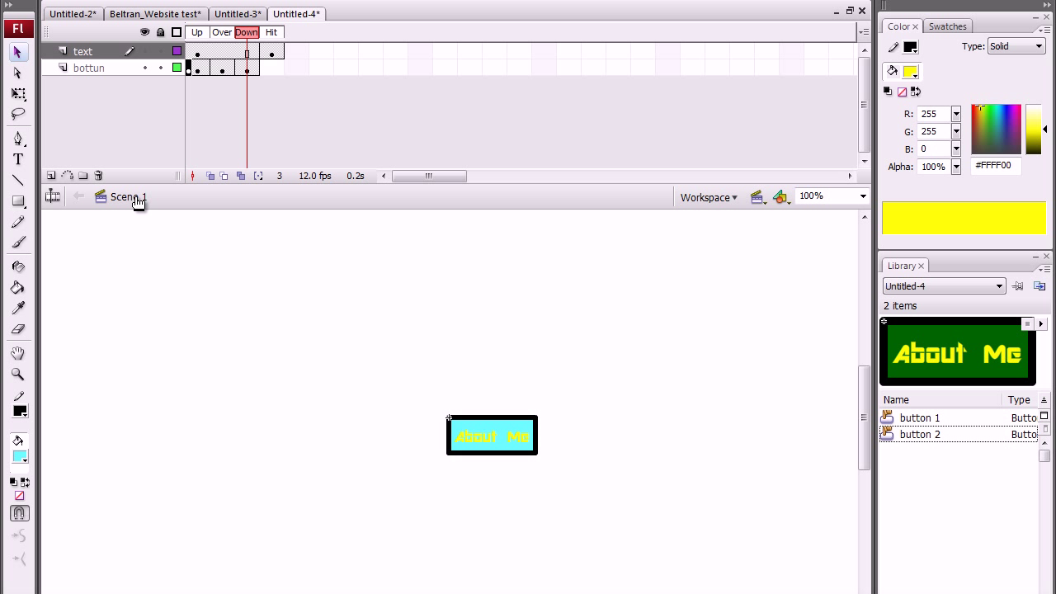
drag(918, 434, 263, 406)
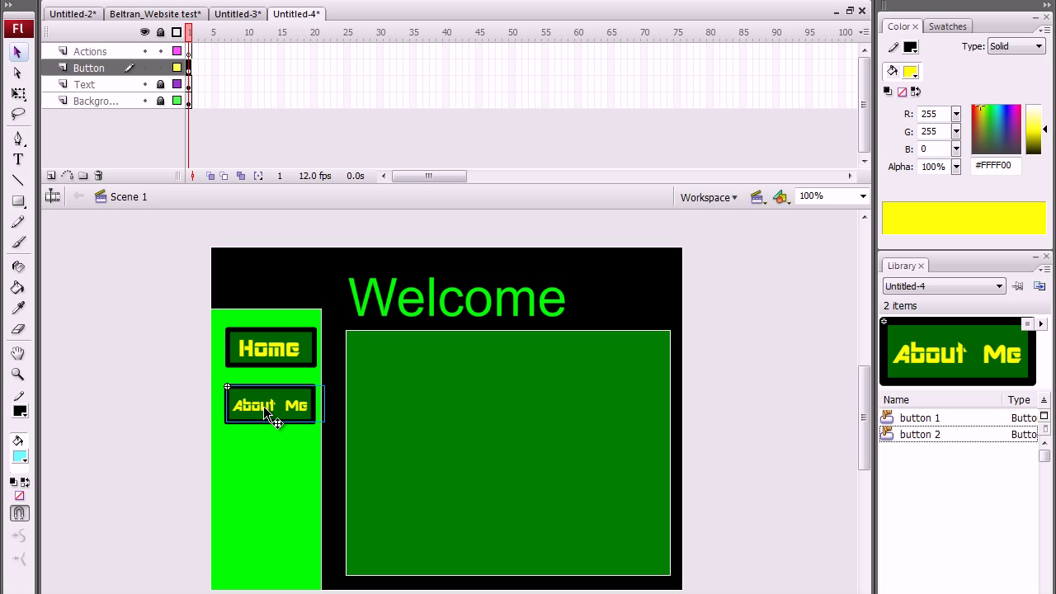
click(156, 315)
drag(212, 314, 349, 449)
click(107, 418)
- Lock the Text layer and copy frame 1 of the Button, Text and Background layers to frame 2
click(108, 85)
click(101, 65)
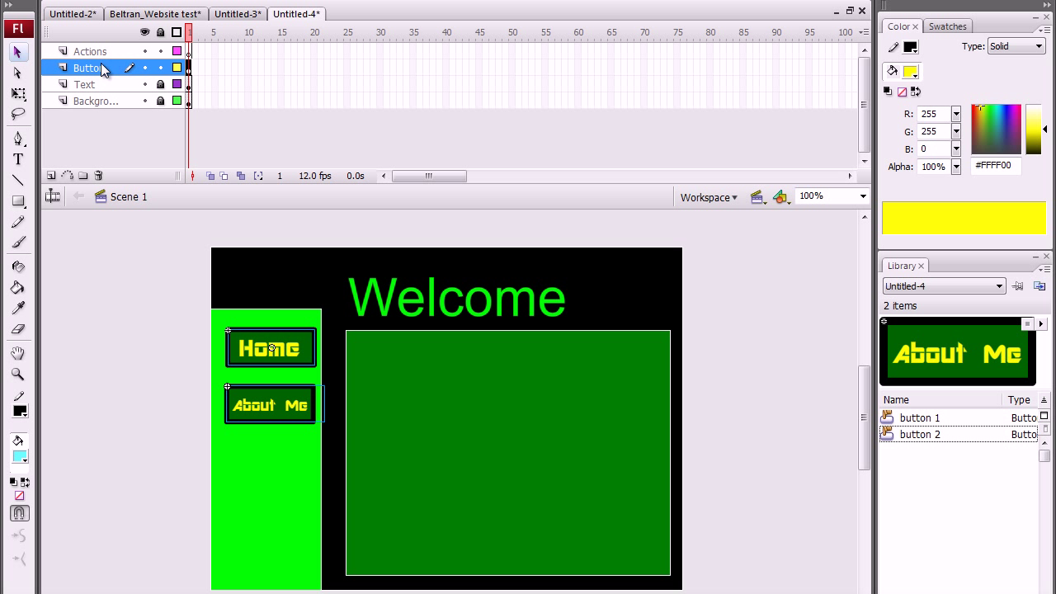
click(160, 84)
click(189, 103)
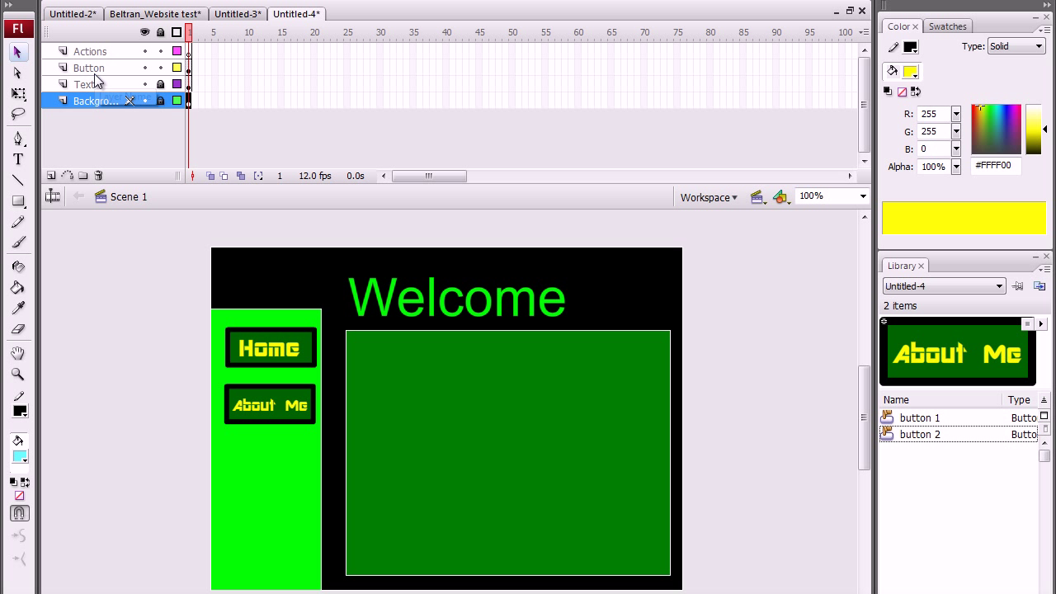
shift+click(114, 69)
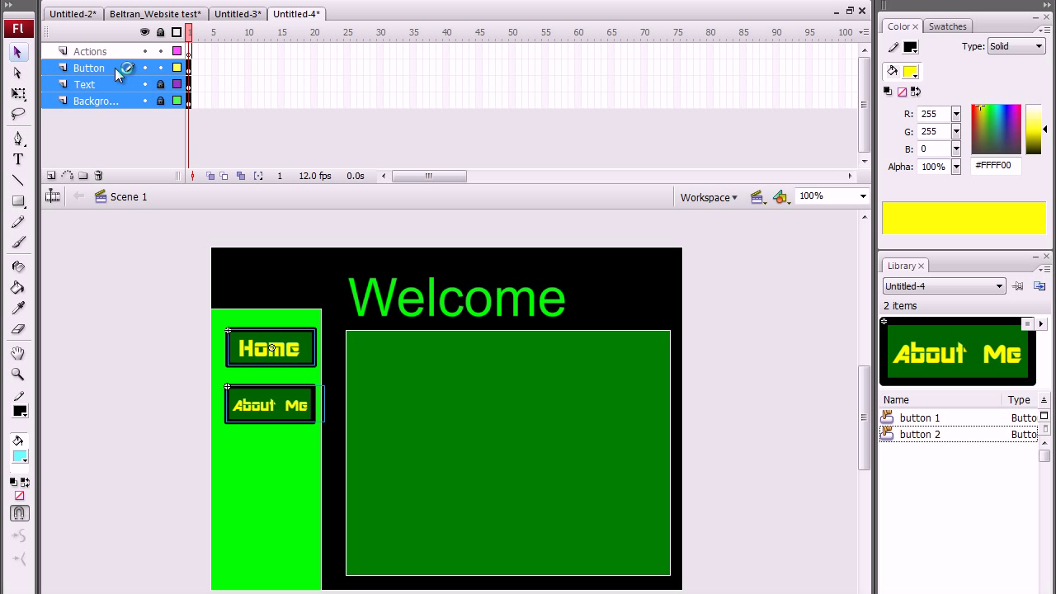
right_click(188, 69)
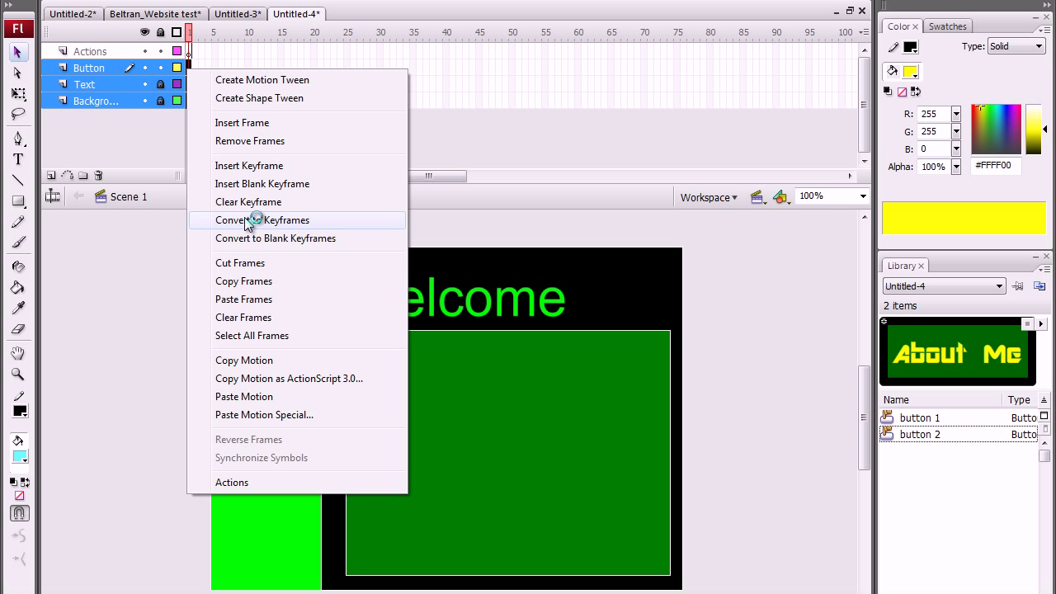
click(252, 282)
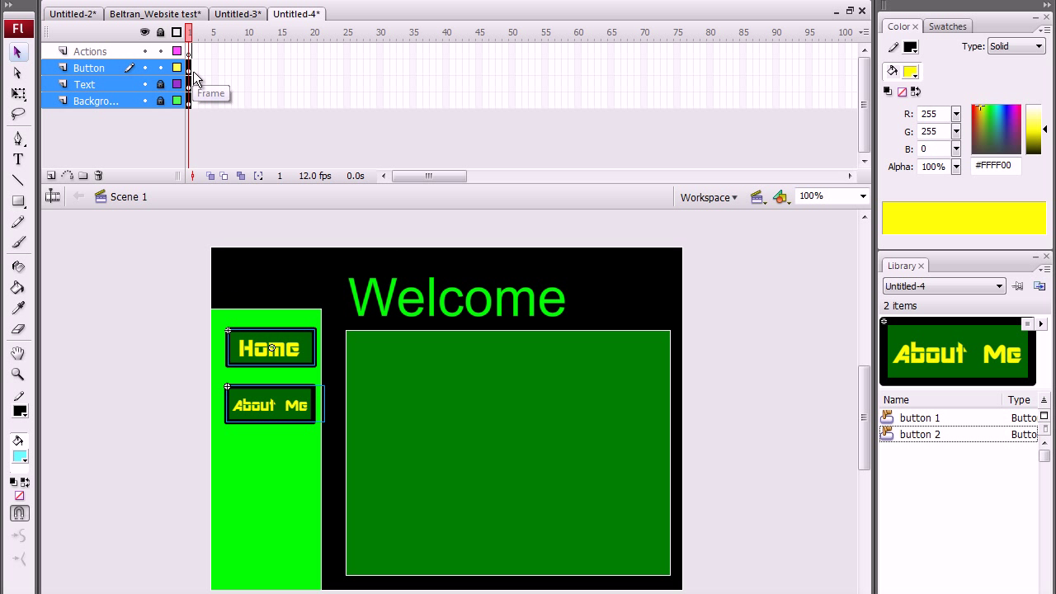
right_click(193, 71)
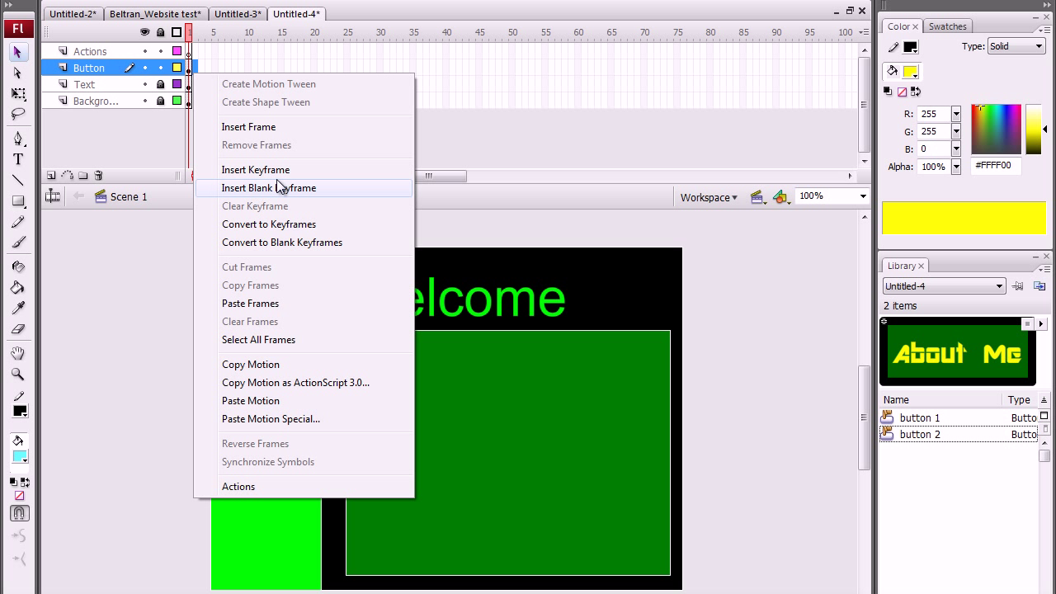
click(270, 310)
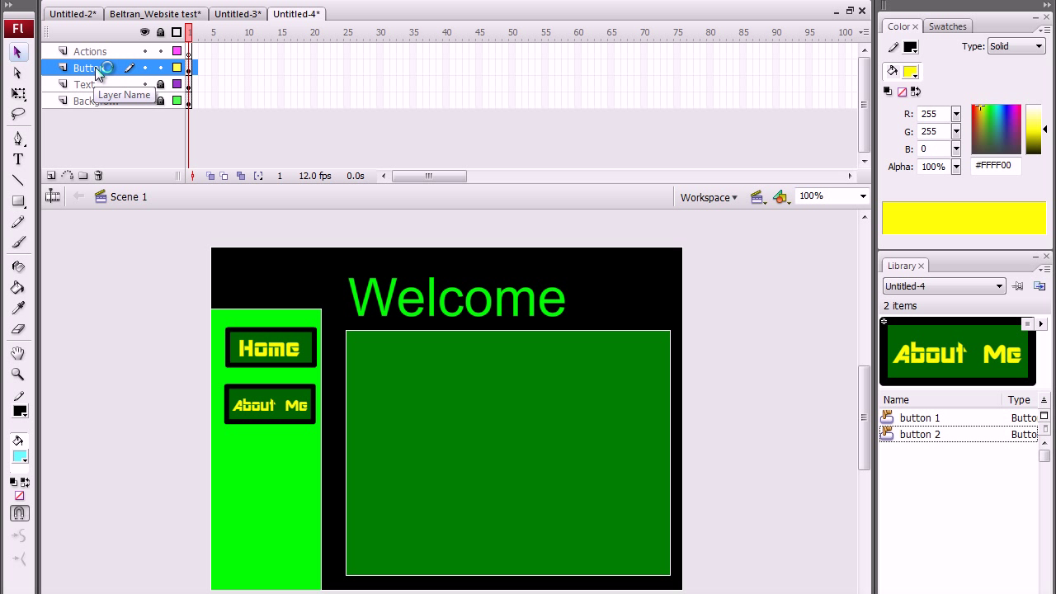
- Reselect the three layers, copy their frame 1 again and paste it into frame 2
shift+click(99, 101)
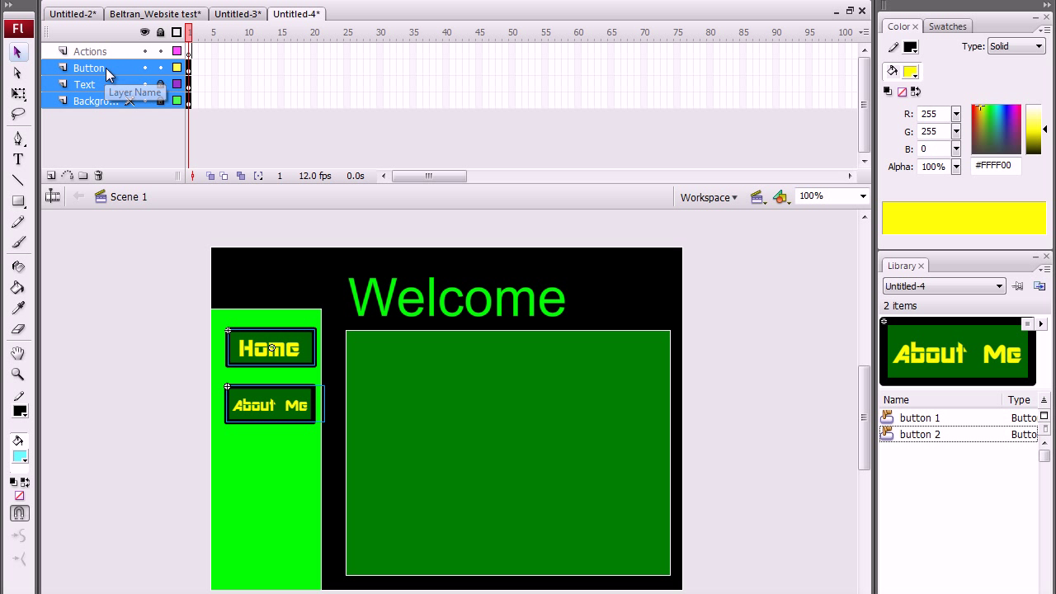
right_click(106, 68)
click(89, 70)
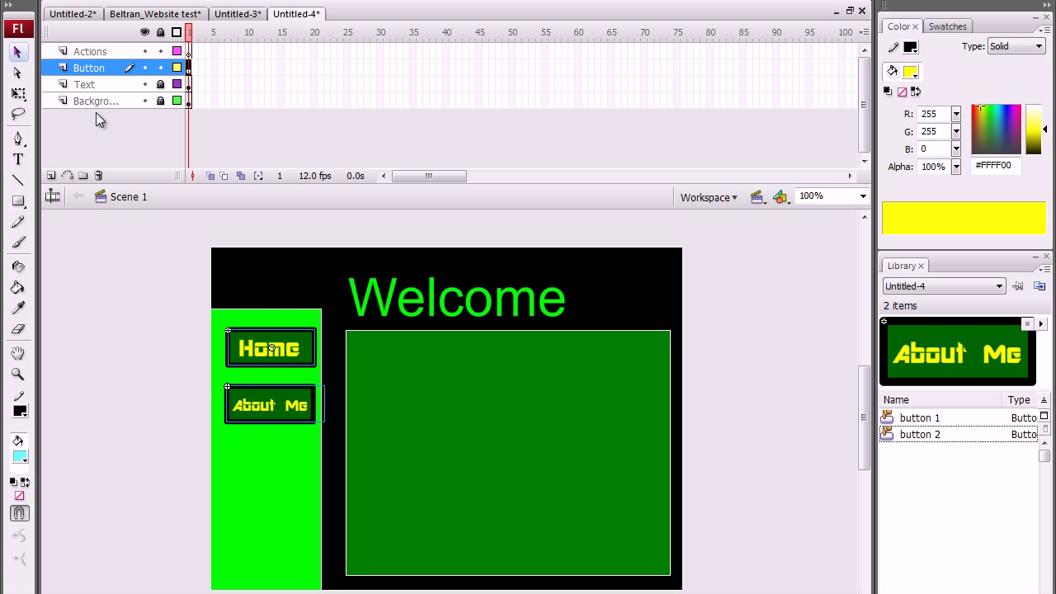
right_click(100, 100)
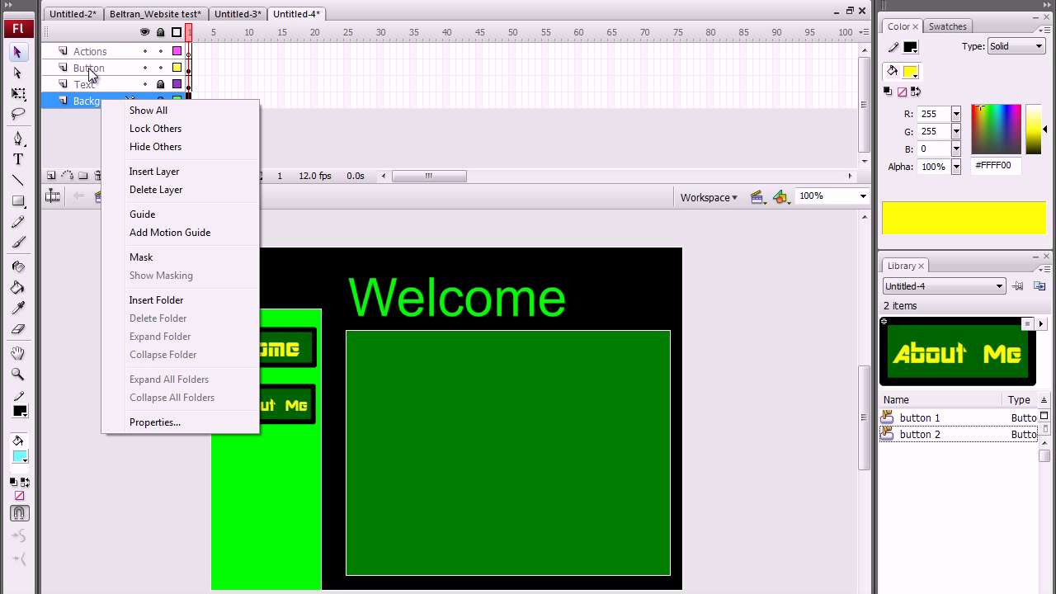
shift+click(90, 71)
right_click(188, 71)
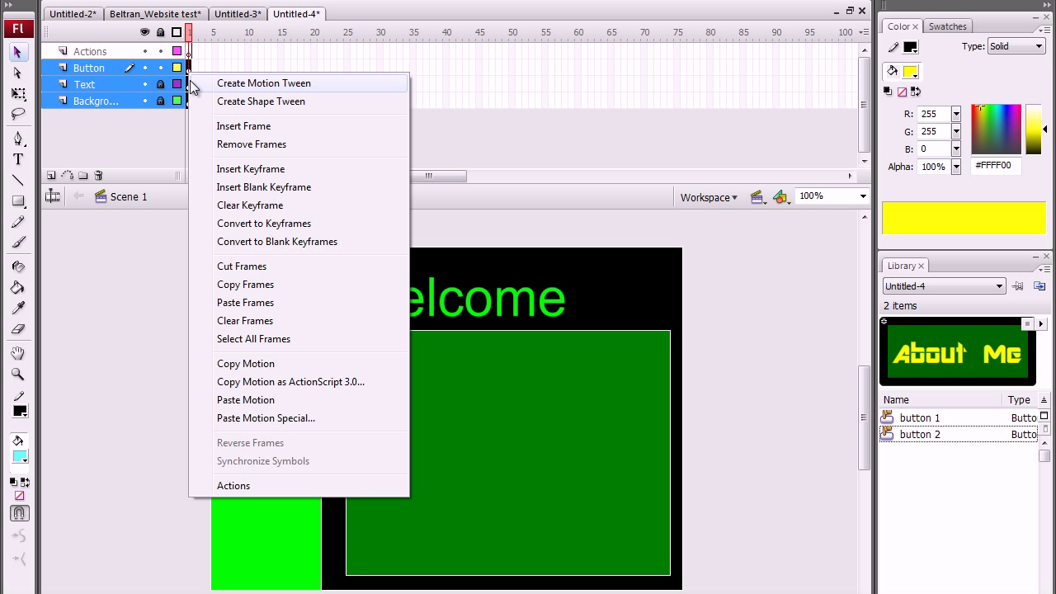
click(256, 287)
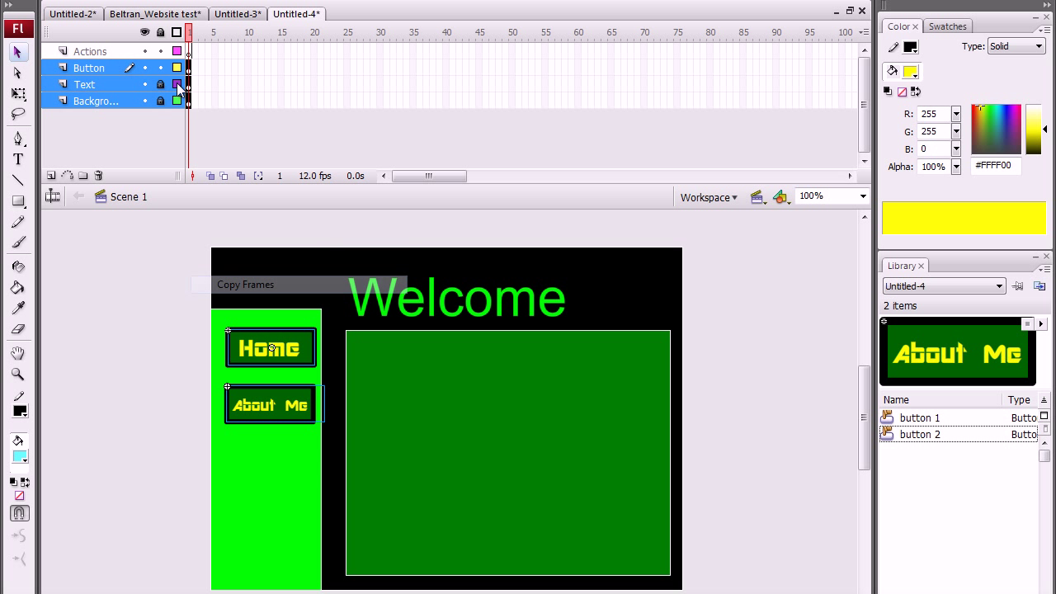
right_click(195, 72)
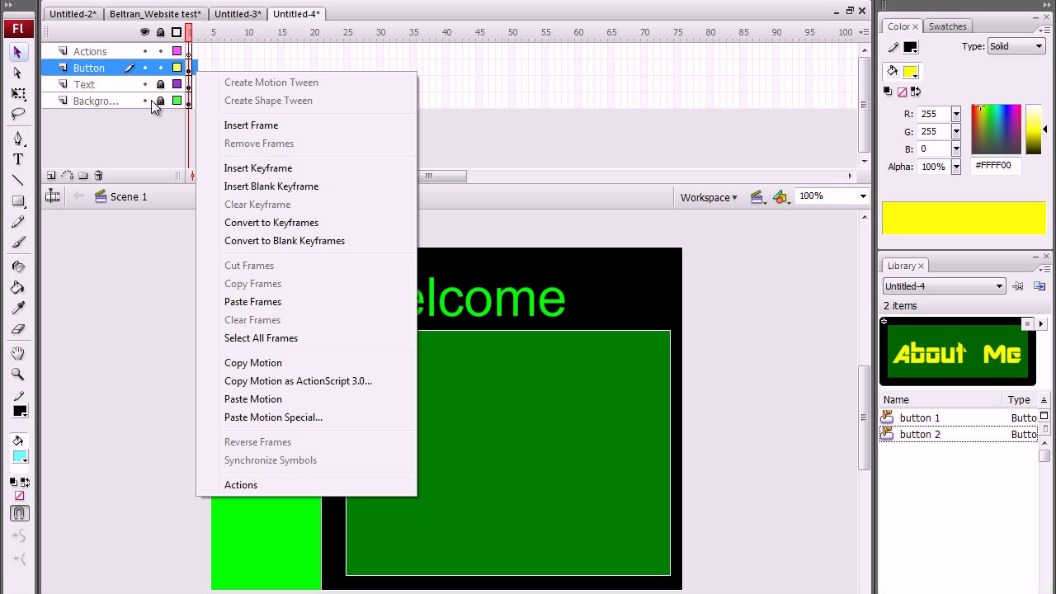
click(193, 105)
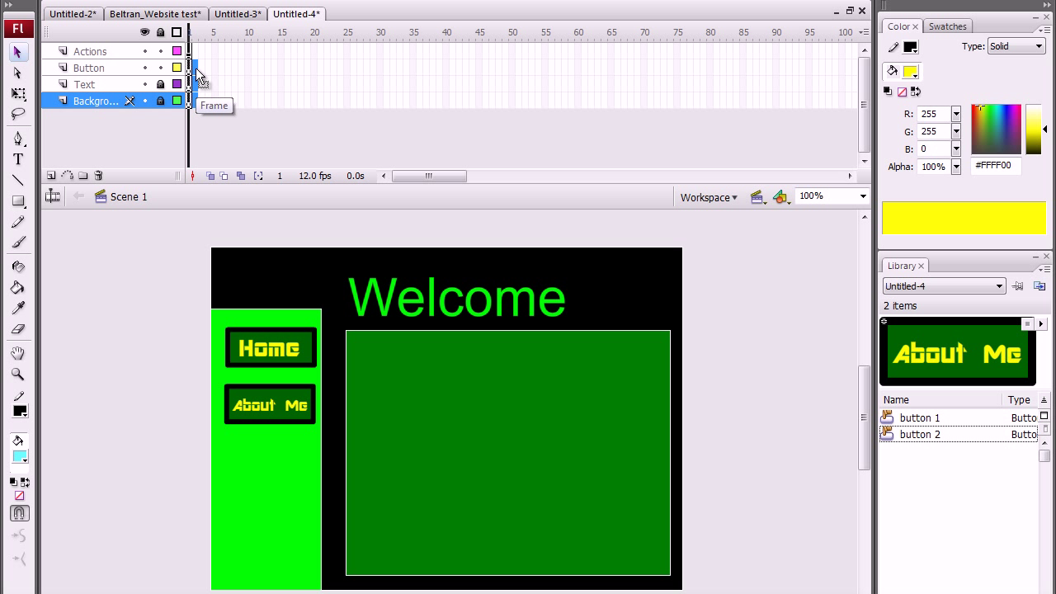
click(195, 68)
right_click(193, 69)
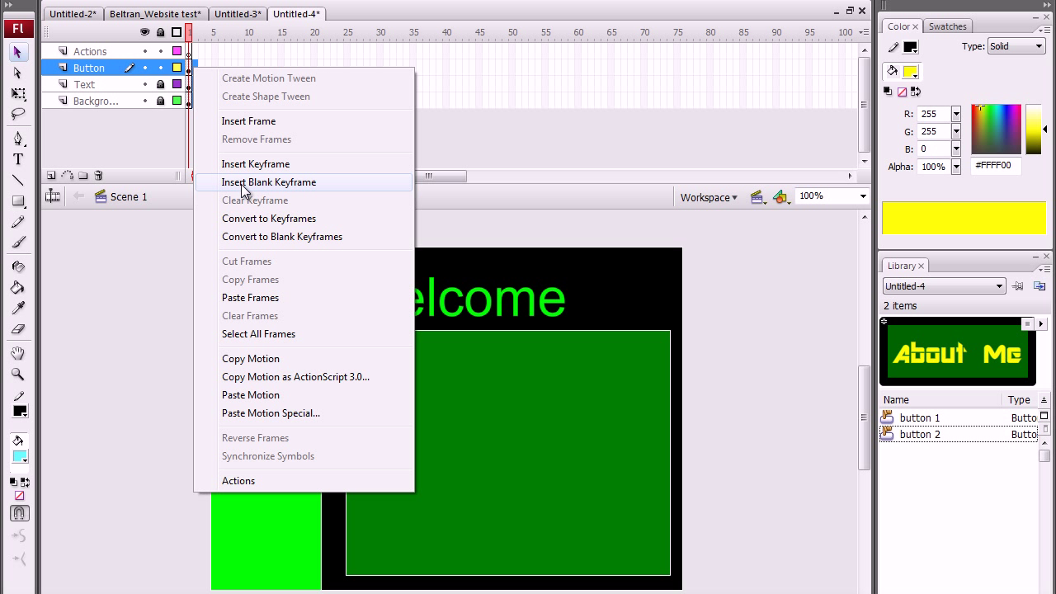
click(252, 297)
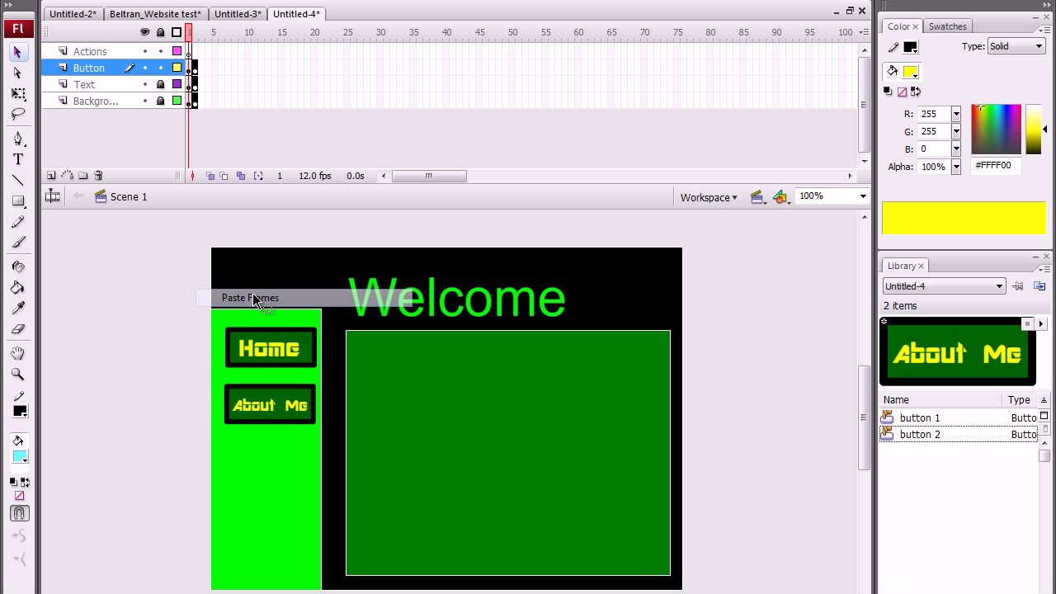
click(198, 33)
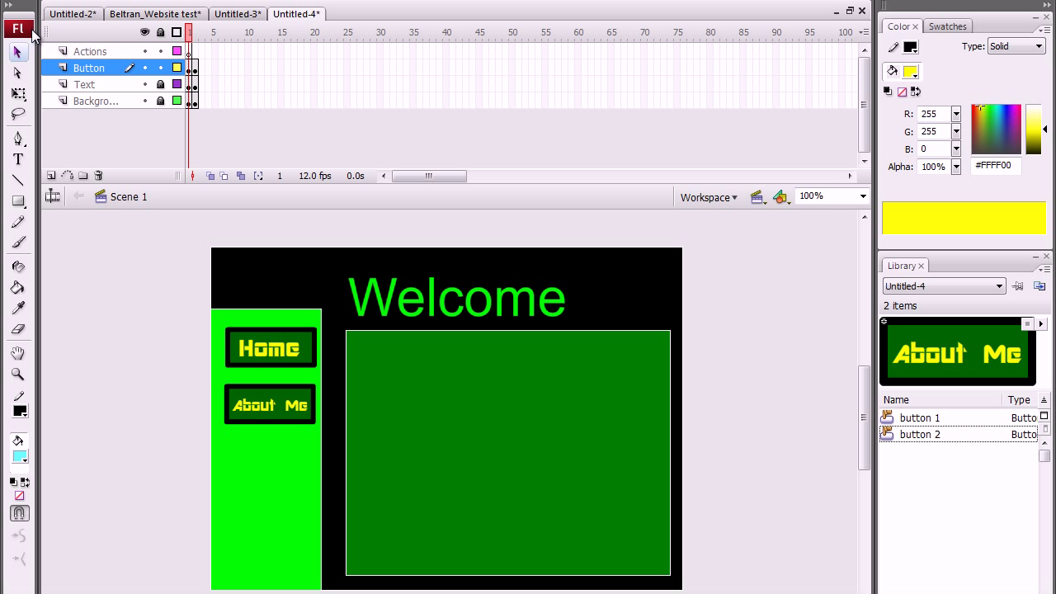
click(18, 158)
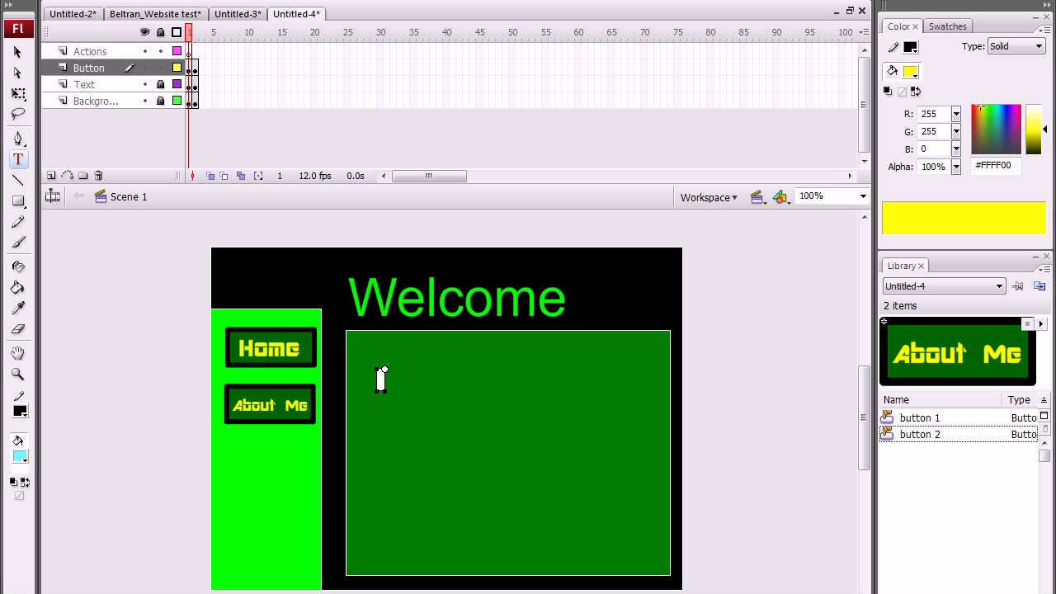
- Type 'Hello My' into frame 1's page text box
key(Return)
key(Return)
text(Hwo)
key(BackSpace)
key(BackSpace)
text(e)
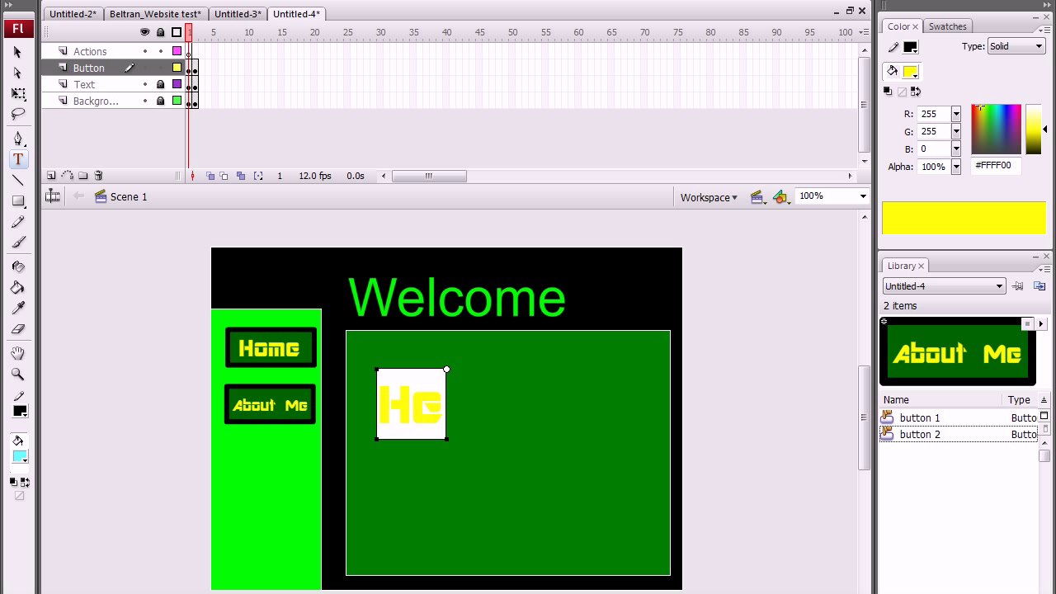
text(llo )
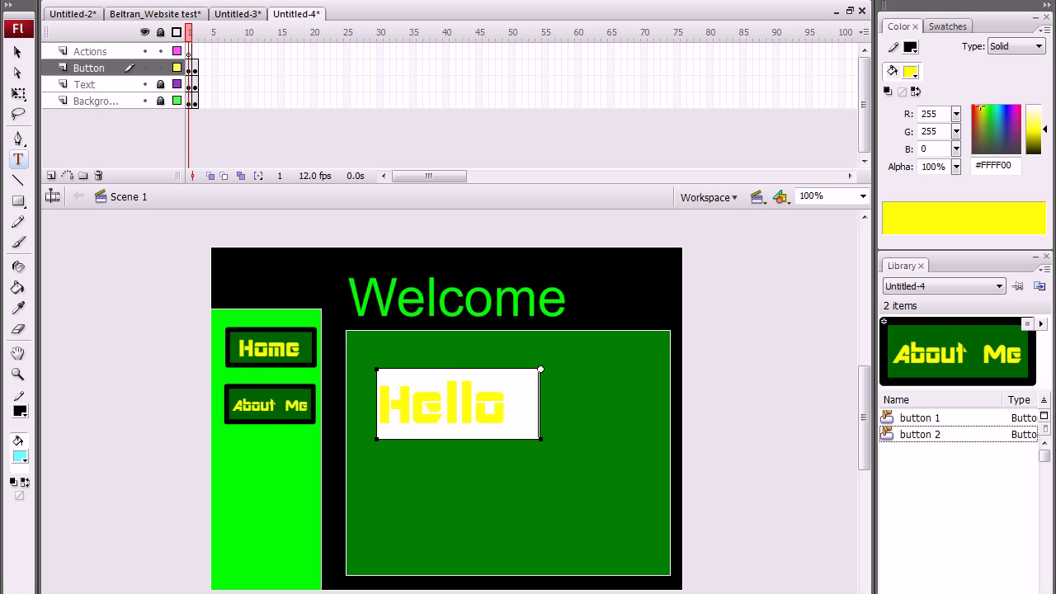
text(My)
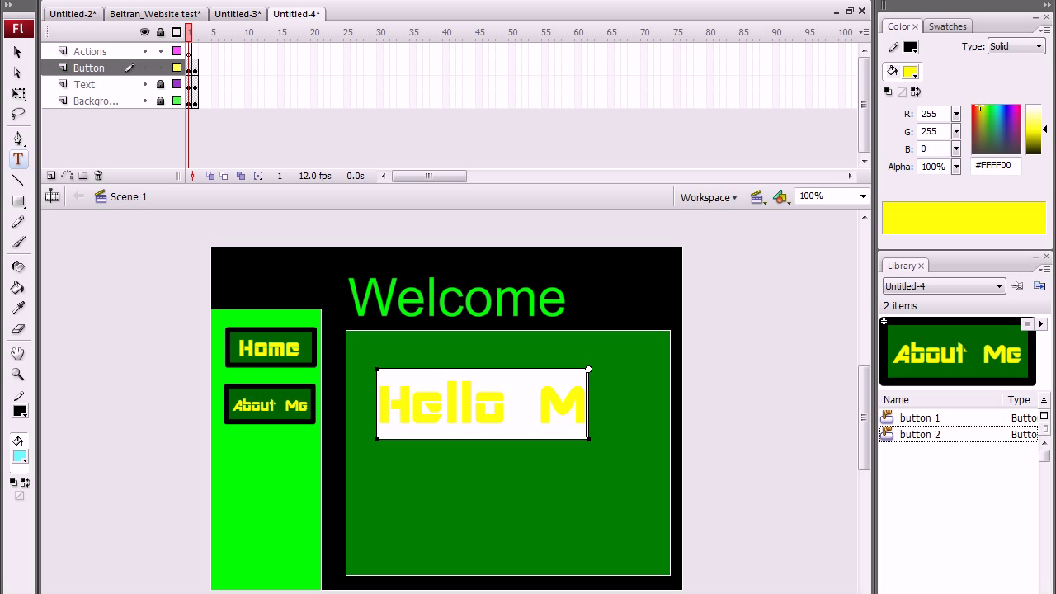
- Place a new text box on frame 2 and compare it with frame 1
click(193, 68)
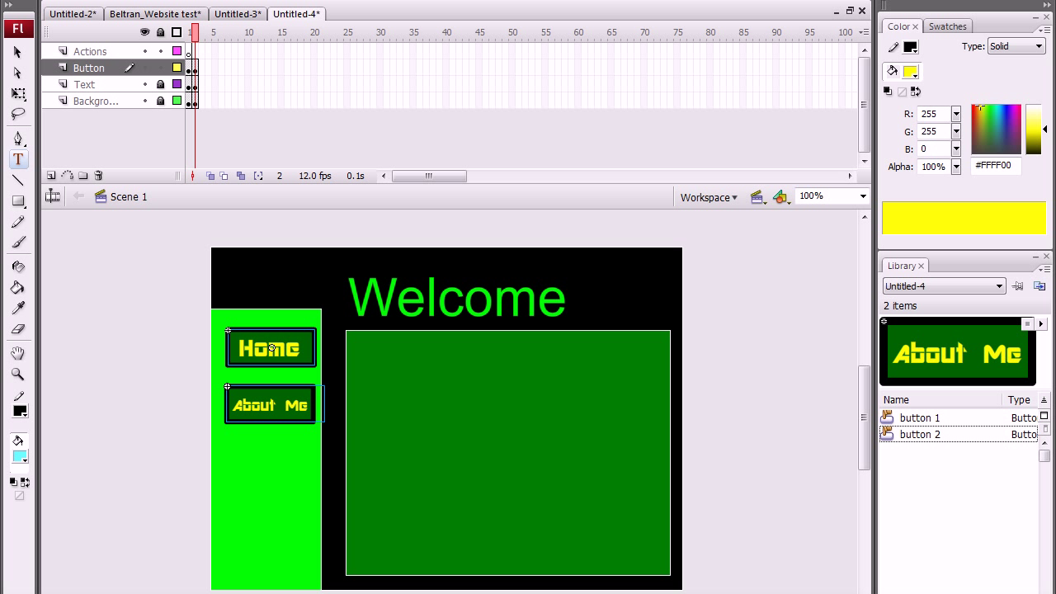
drag(897, 537, 936, 447)
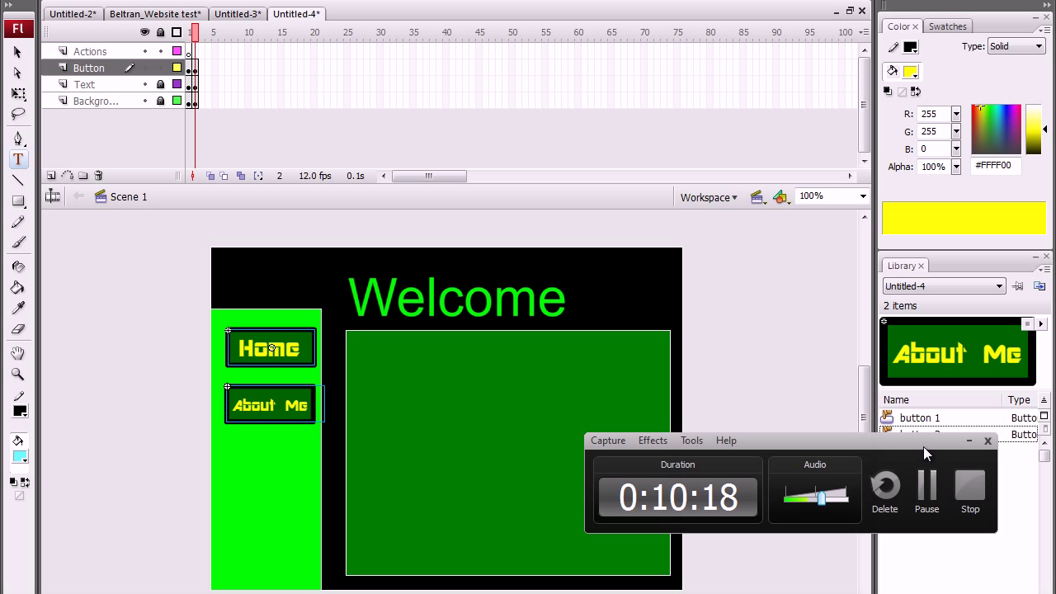
click(969, 441)
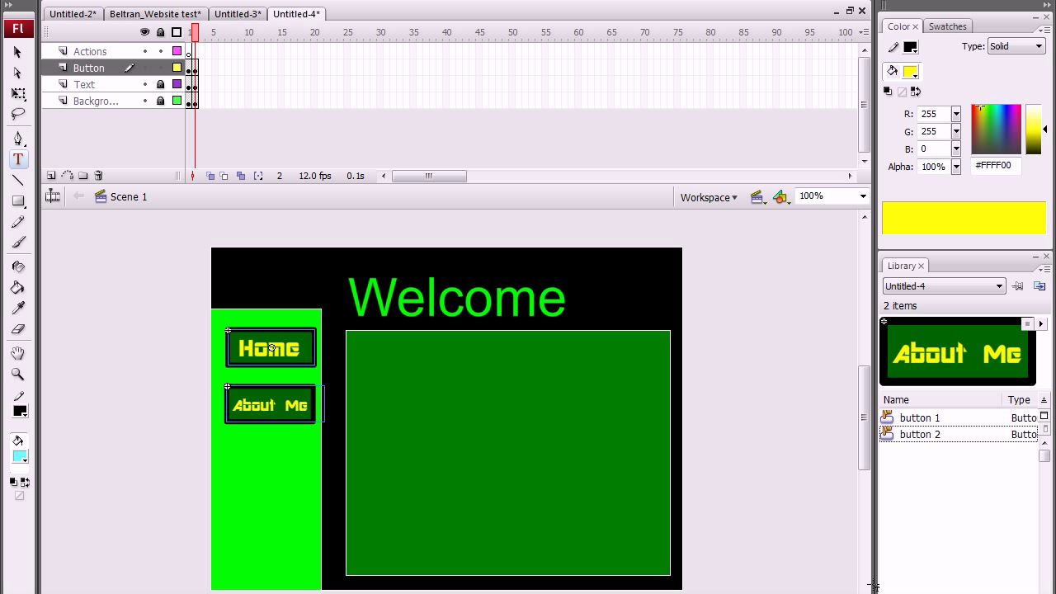
click(400, 384)
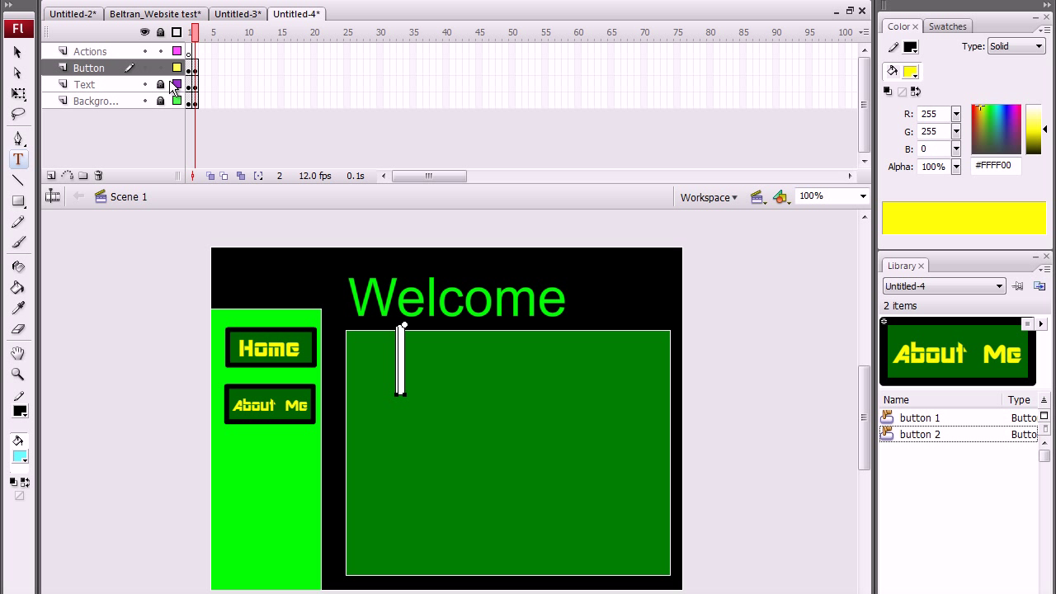
click(189, 33)
click(195, 51)
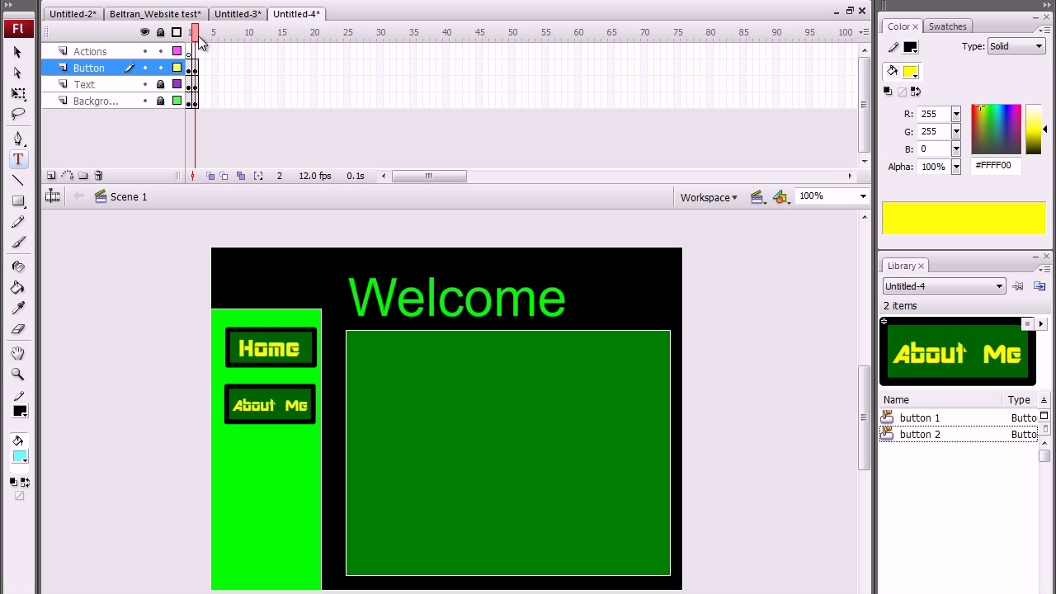
click(189, 33)
- Add a second line 'Name is' plus the author's name, then shrink the greeting's font size
click(511, 427)
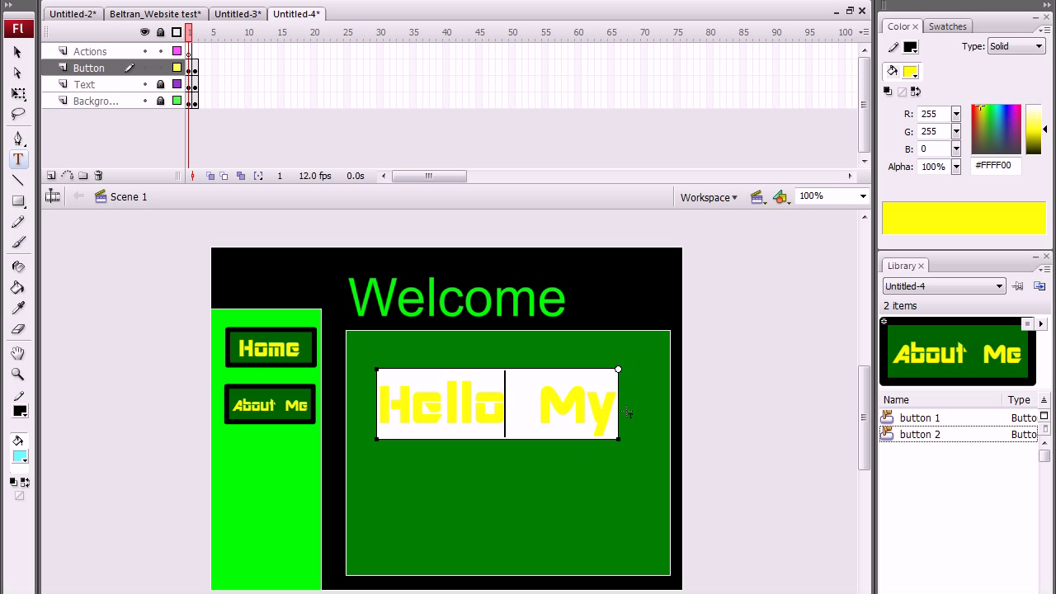
key(Return)
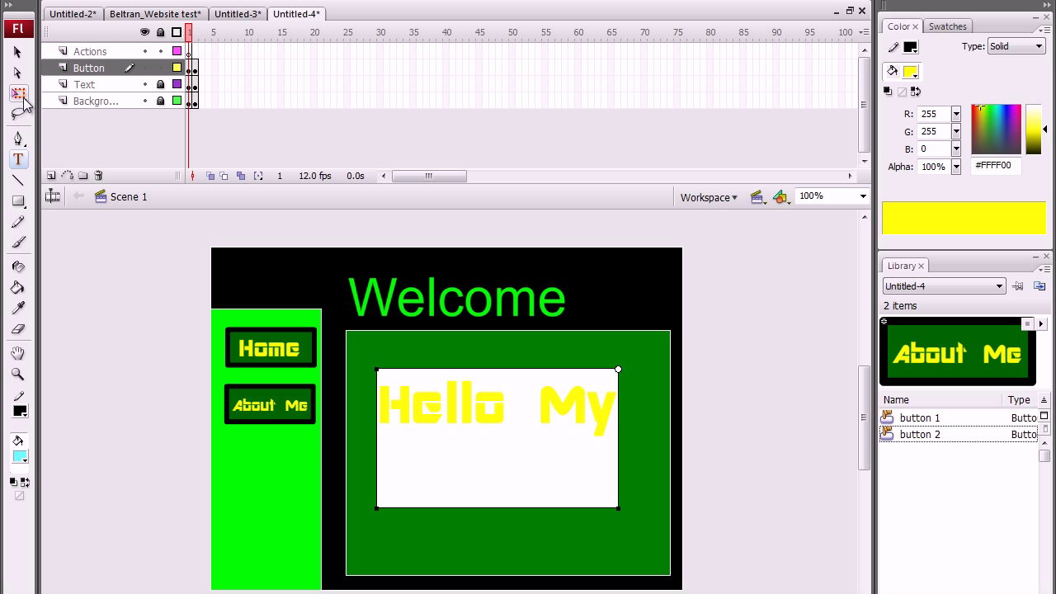
key(BackSpace)
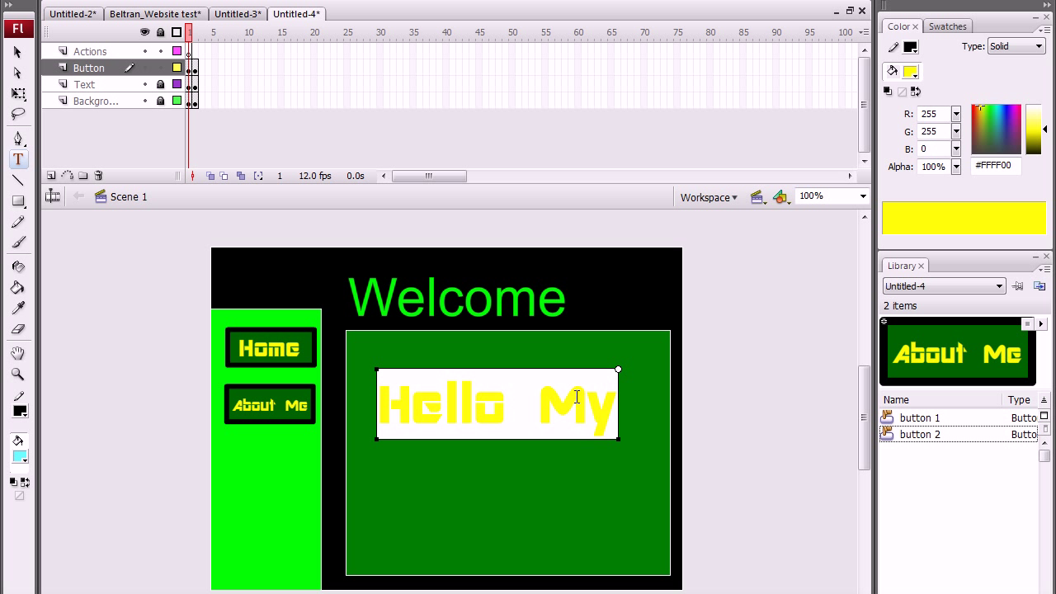
key(Return)
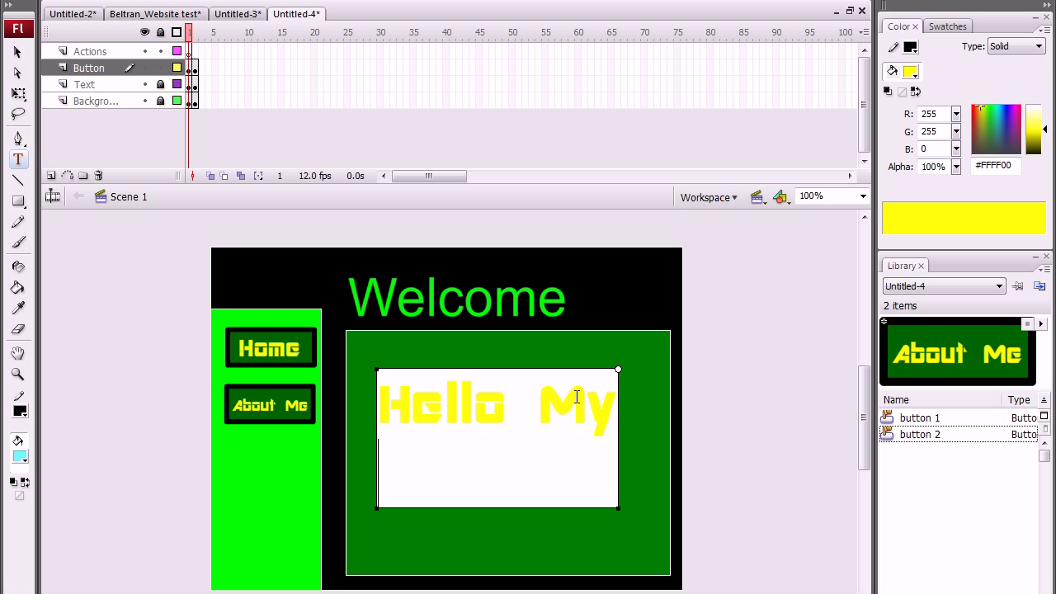
text(Name i)
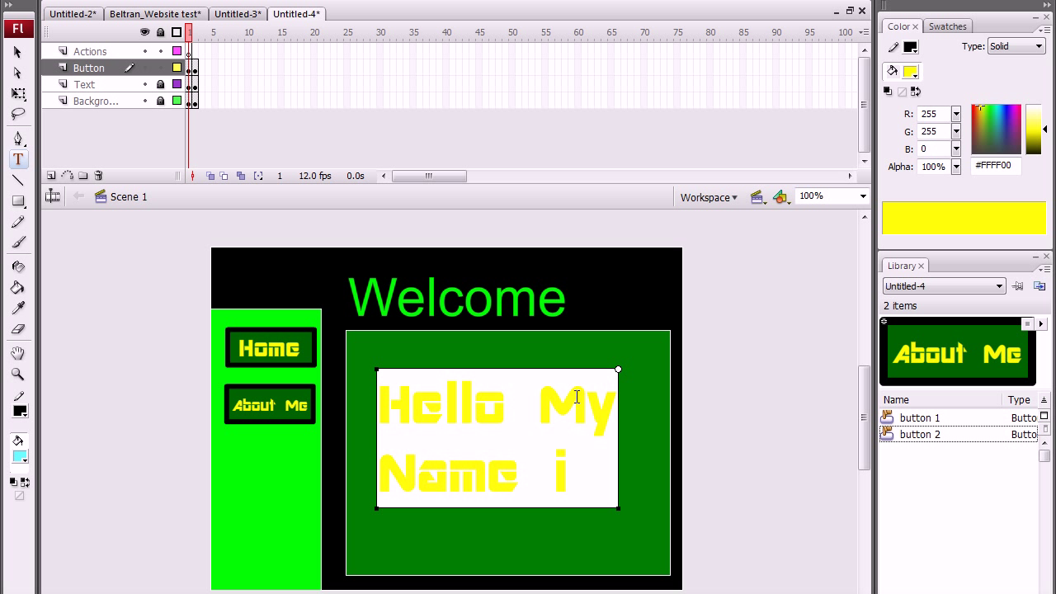
text(s F)
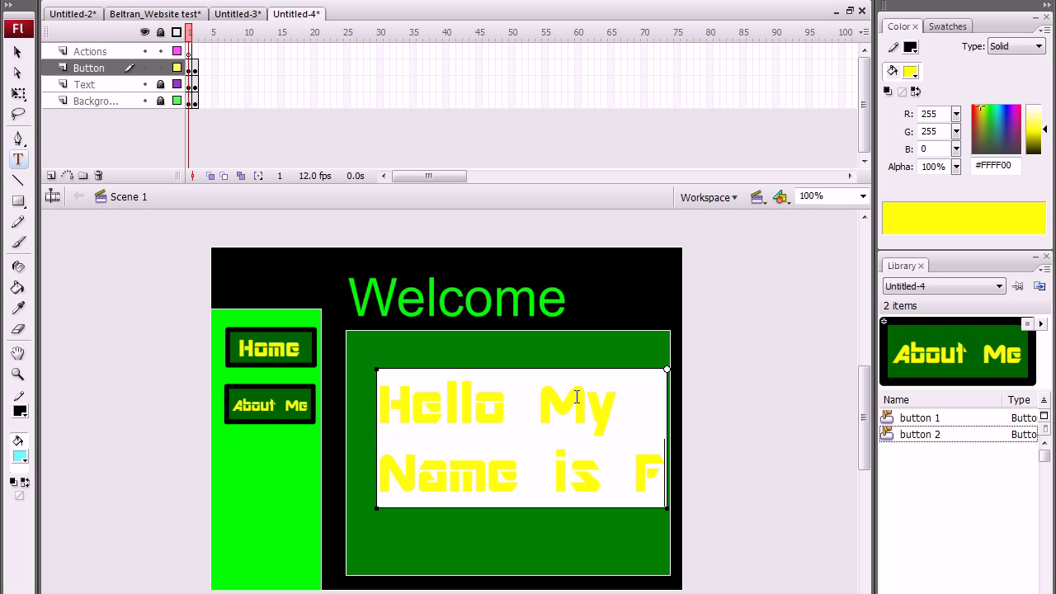
text(uzion)
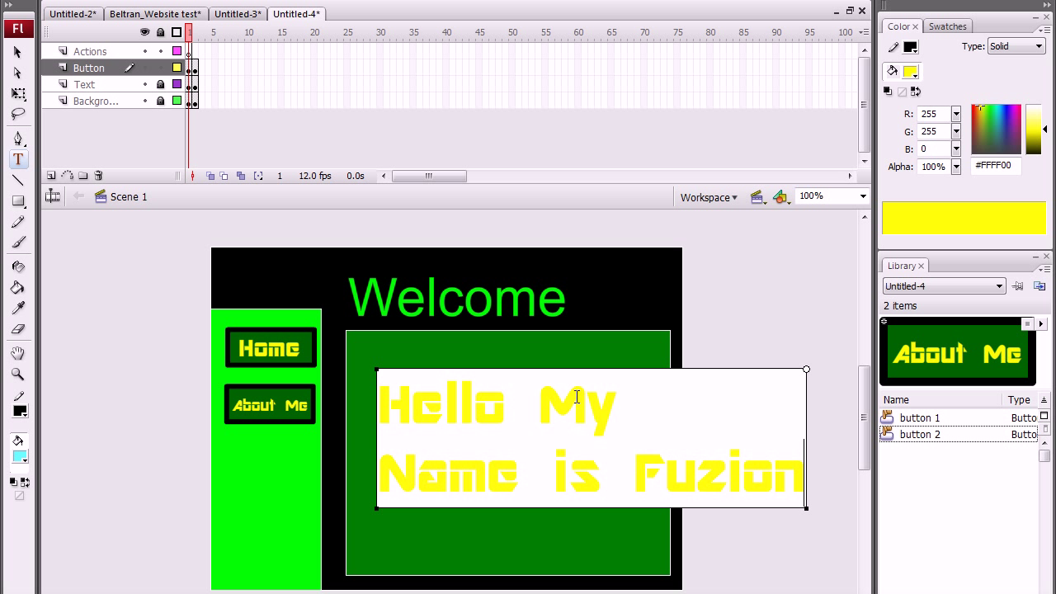
drag(801, 491, 316, 413)
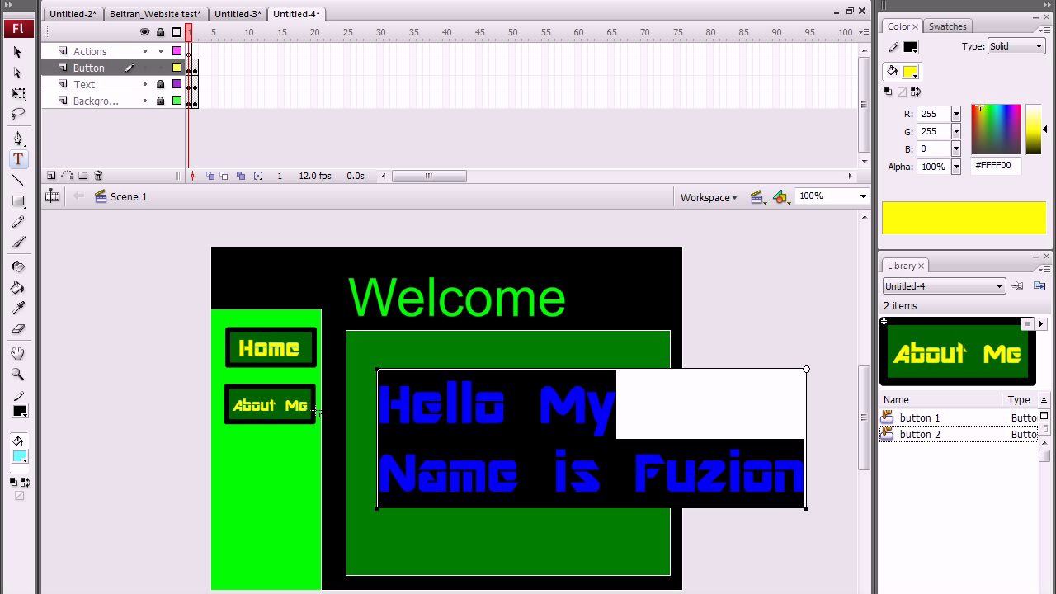
key(ctrl+shift+comma)
key(ctrl+shift+comma)
key(ctrl+shift+comma)
key(ctrl+shift+comma)
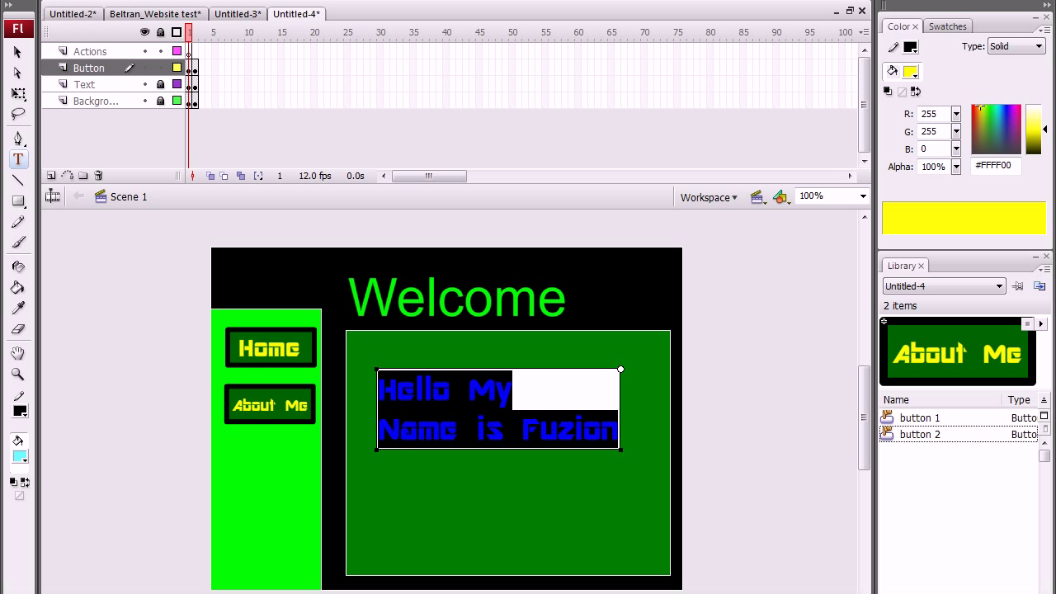
- On frame 2, type five lines: 'I'm from', 'el Salvador', 'I like to play Cod', 'Black ops and', 'minecraft'
click(197, 33)
click(408, 388)
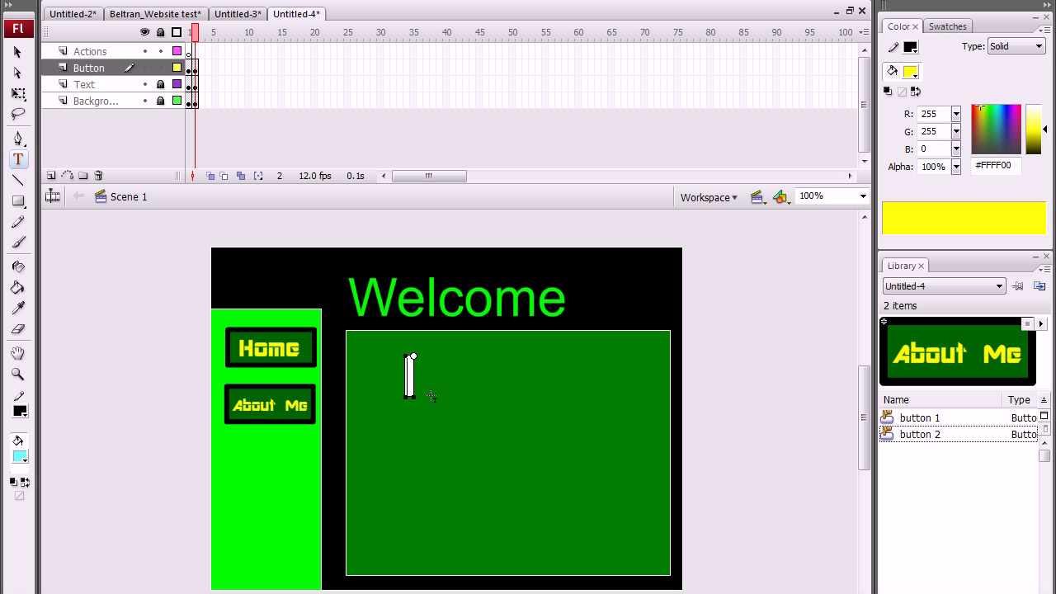
text(I'm)
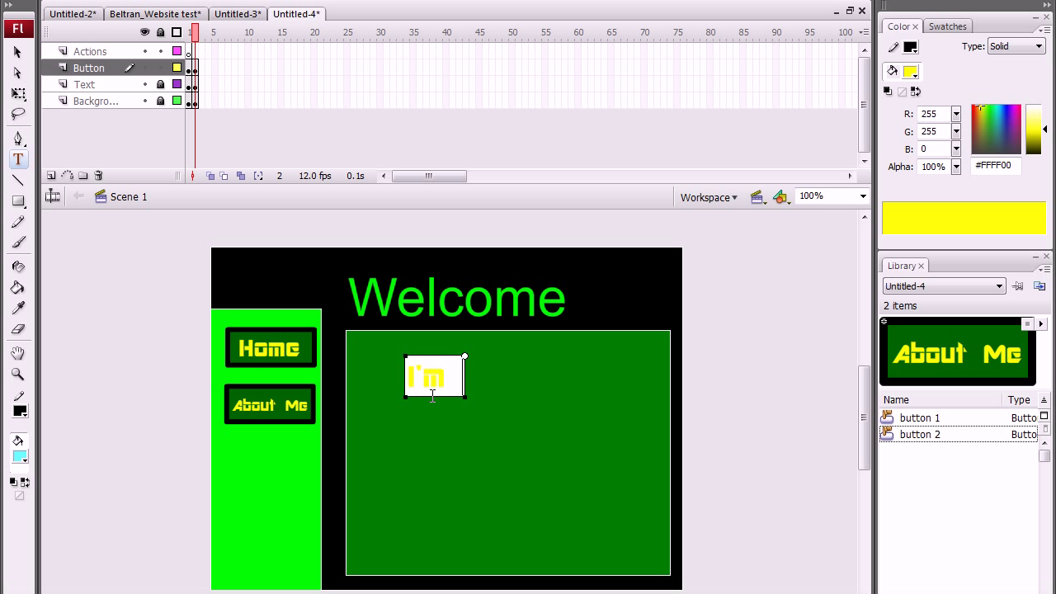
text( from el)
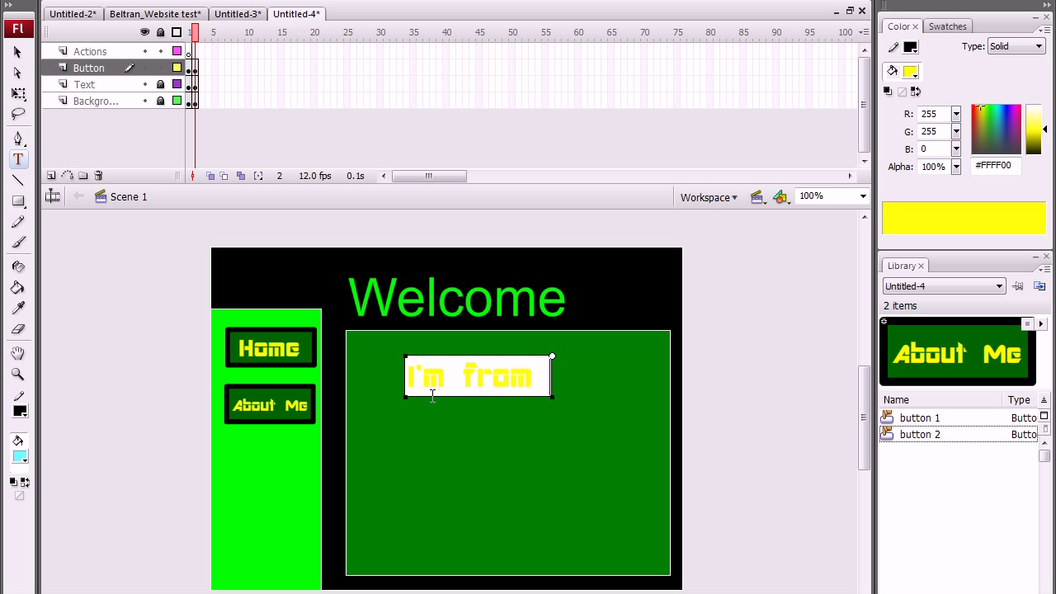
key(BackSpace)
key(BackSpace)
key(Return)
text(el )
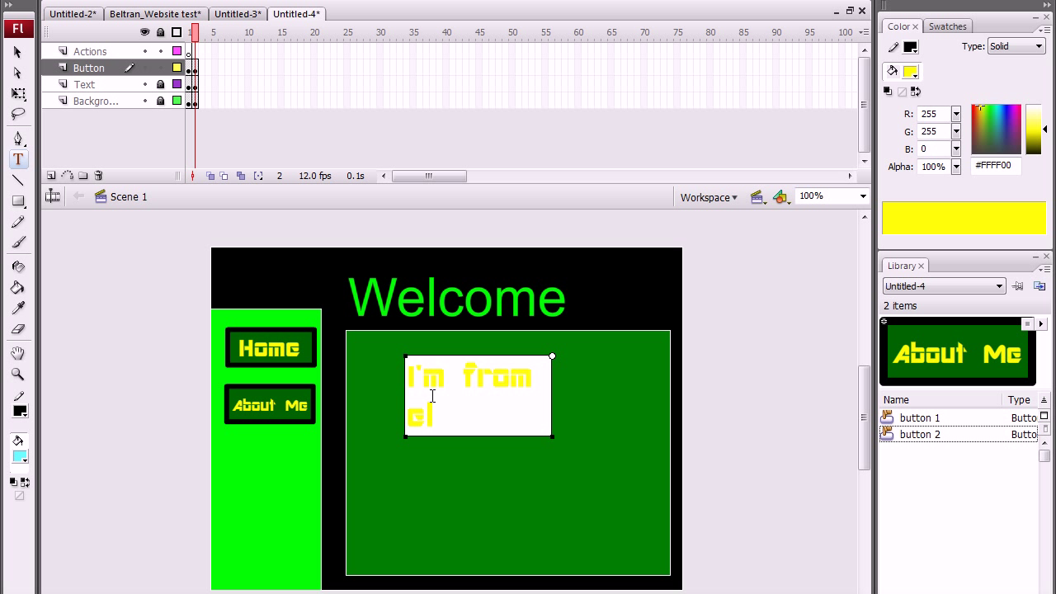
text(Salvador)
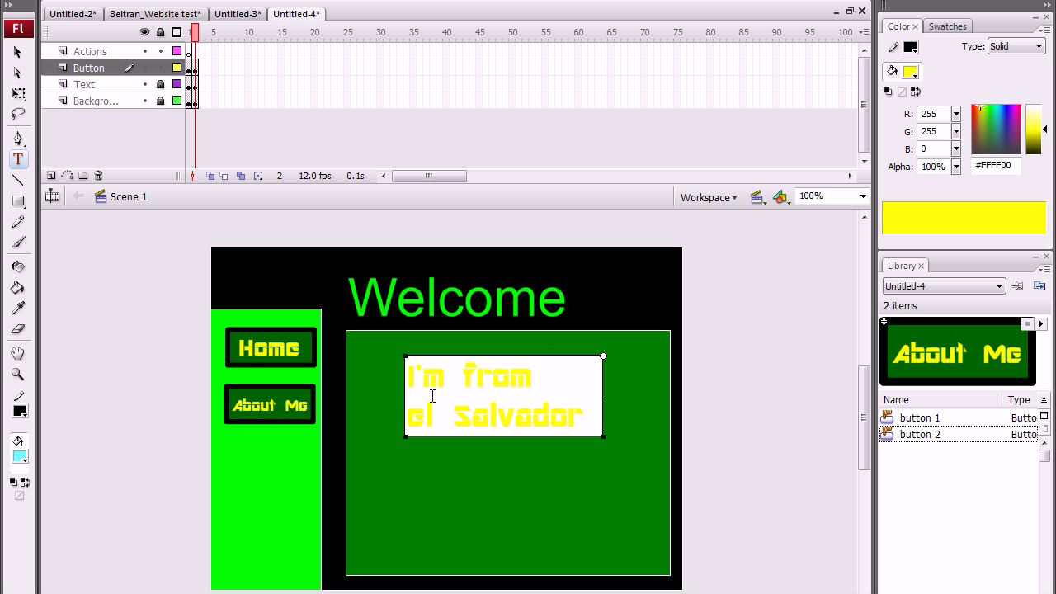
key(Return)
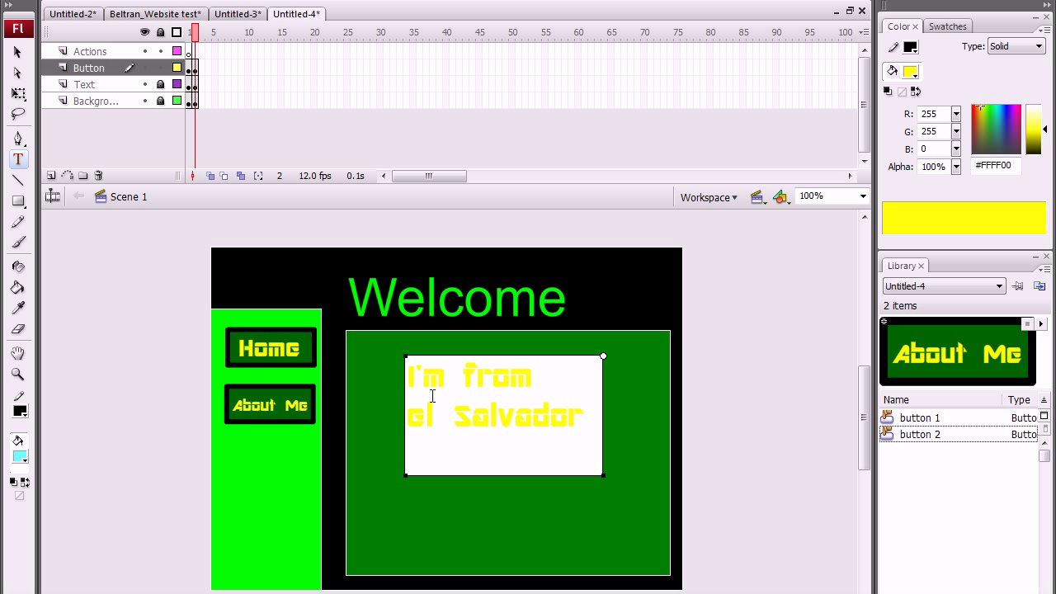
text(I like)
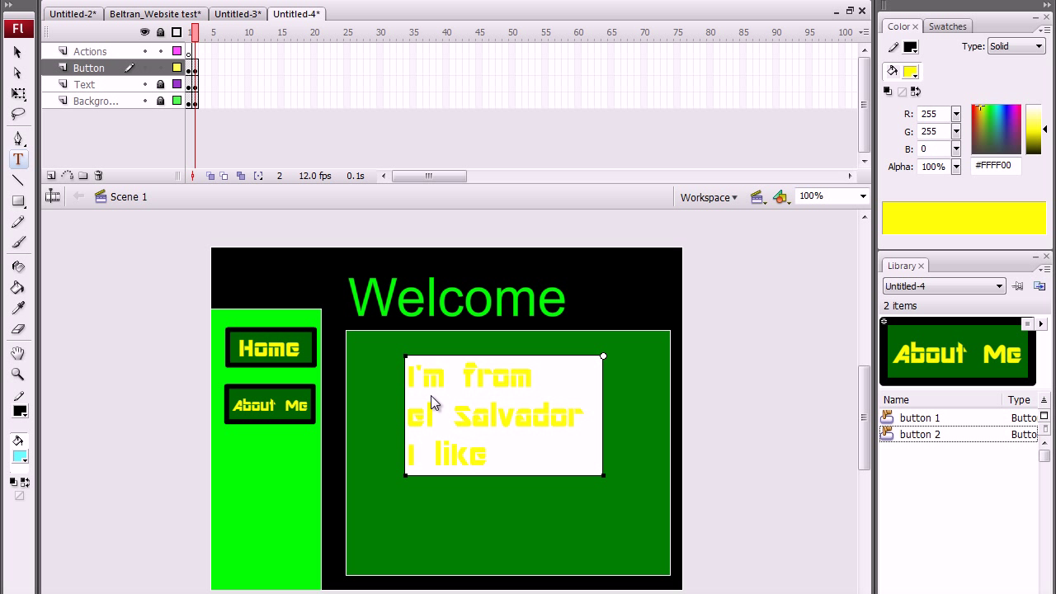
text( to play)
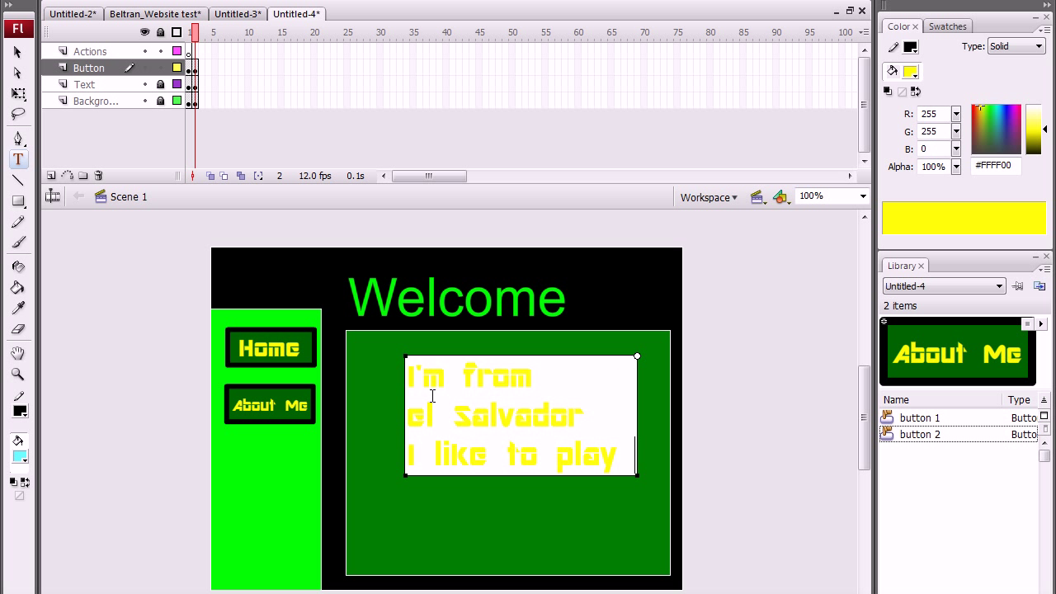
text( Cod)
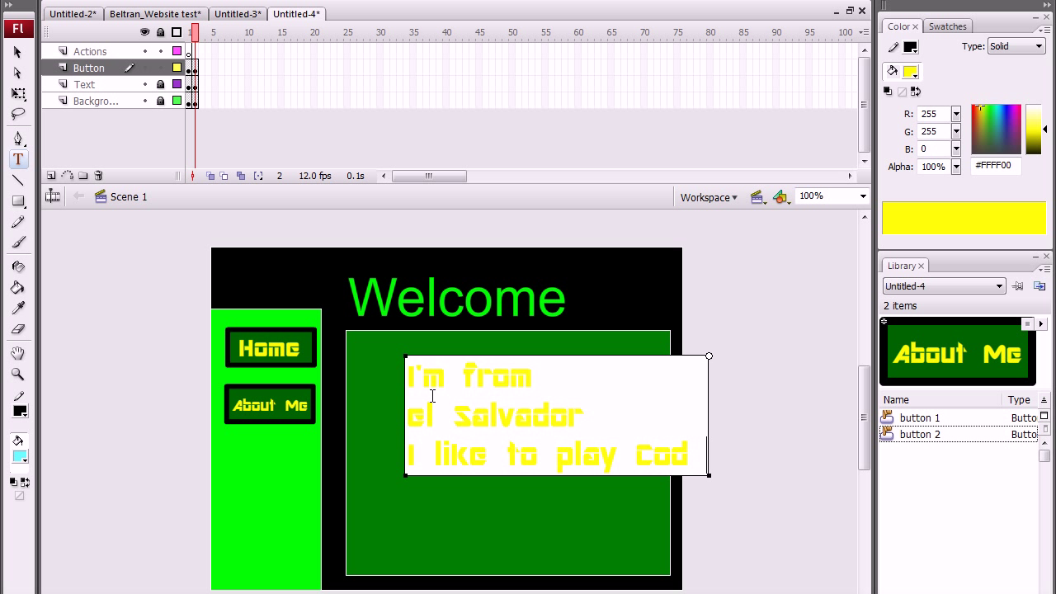
key(Return)
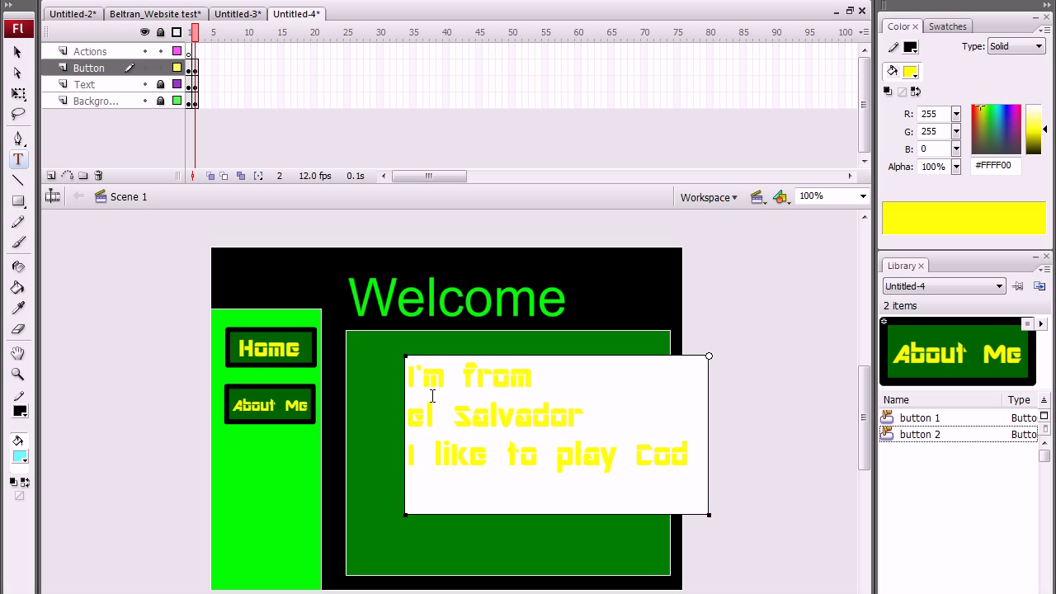
text(Bloack oo)
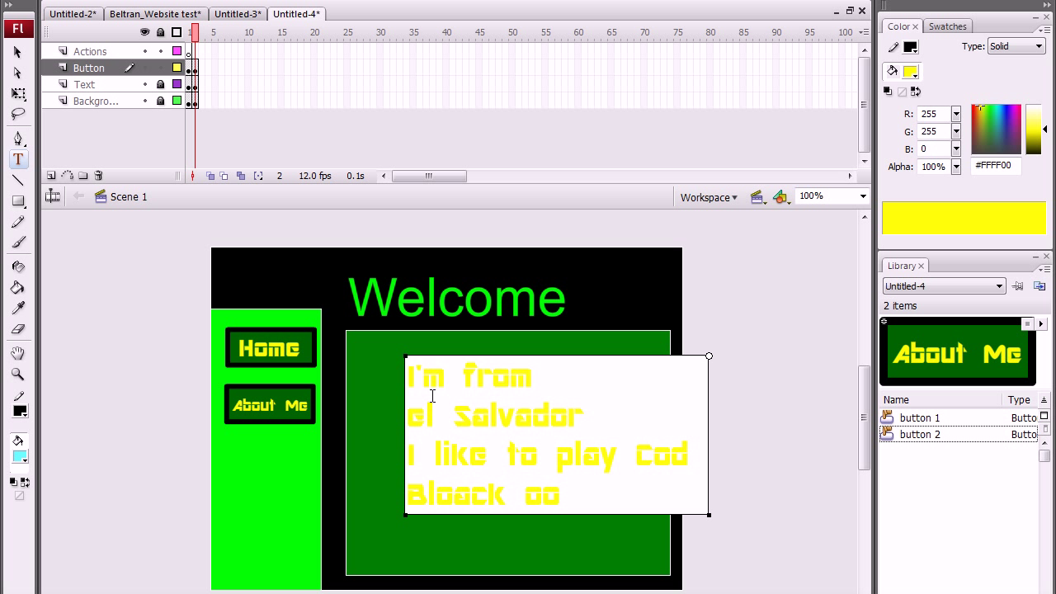
key(BackSpace)
text(ps and)
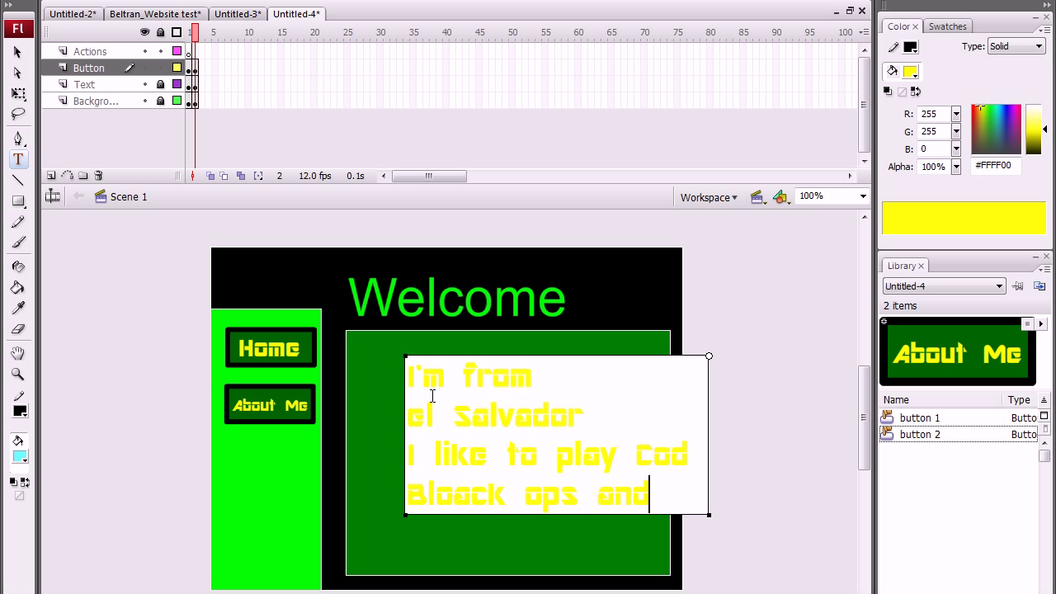
text( mine)
key(BackSpace)
key(BackSpace)
key(BackSpace)
key(BackSpace)
key(Return)
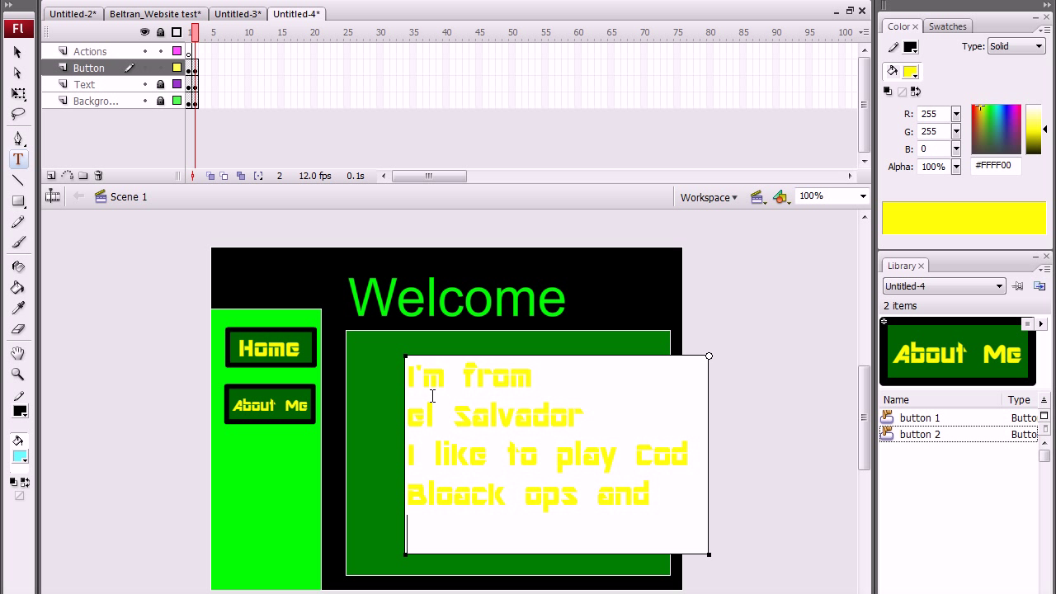
text(minecraft)
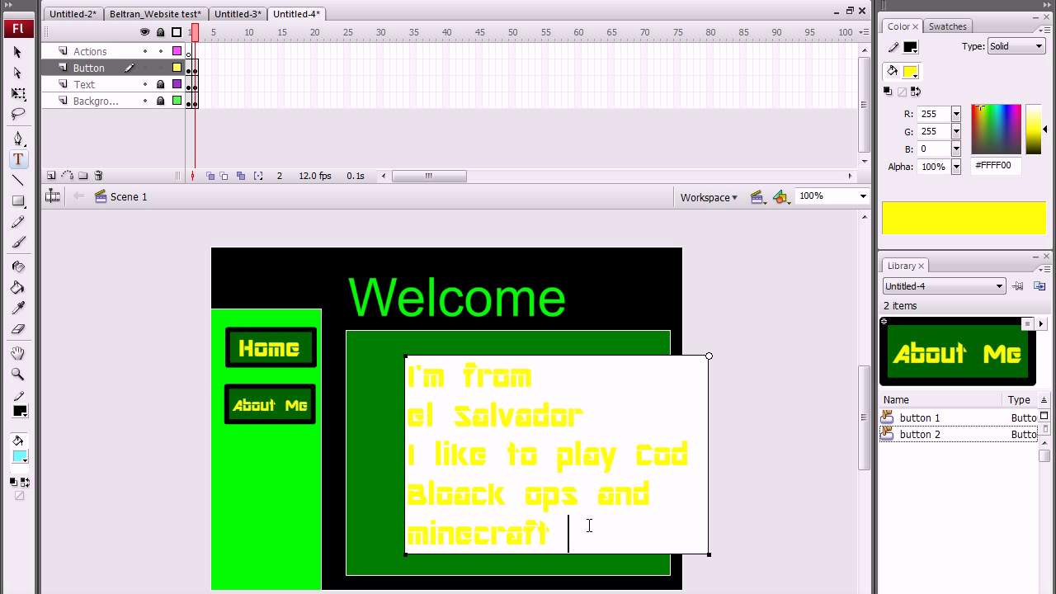
- Move the frame-2 text block left and up so it sits inside the green panel
drag(589, 528, 373, 354)
click(17, 51)
drag(75, 93, 83, 71)
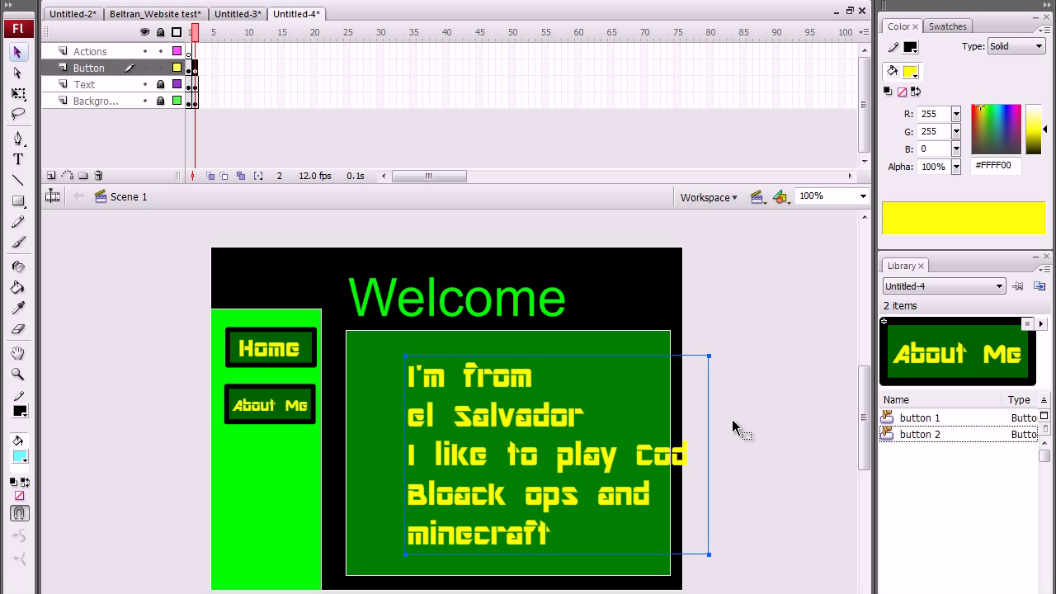
click(735, 427)
click(451, 450)
drag(534, 419, 491, 416)
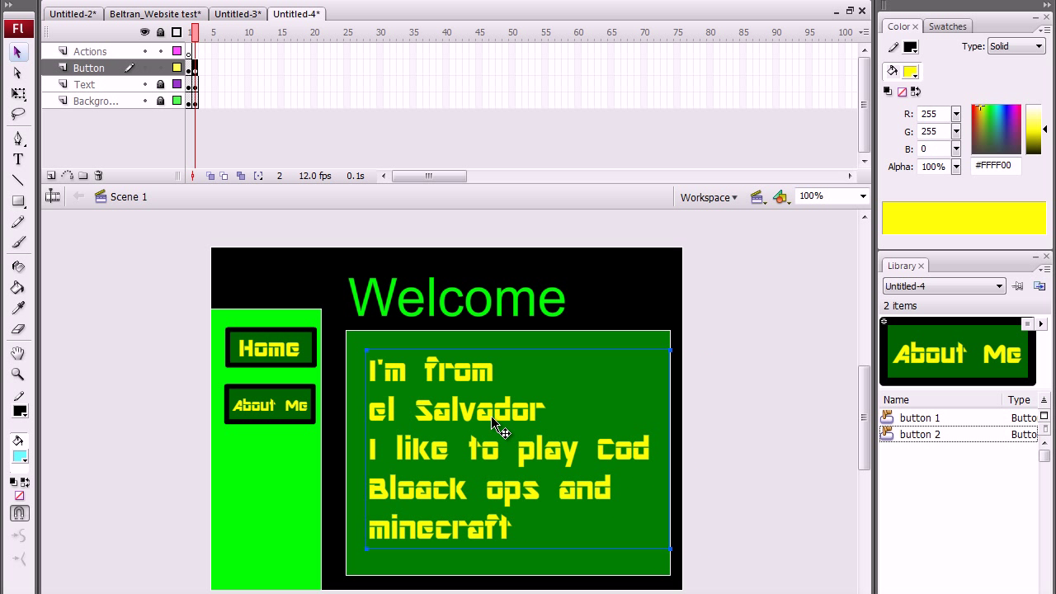
- Compare frames 1 and 2, then select frame 1 of the Actions layer
click(191, 34)
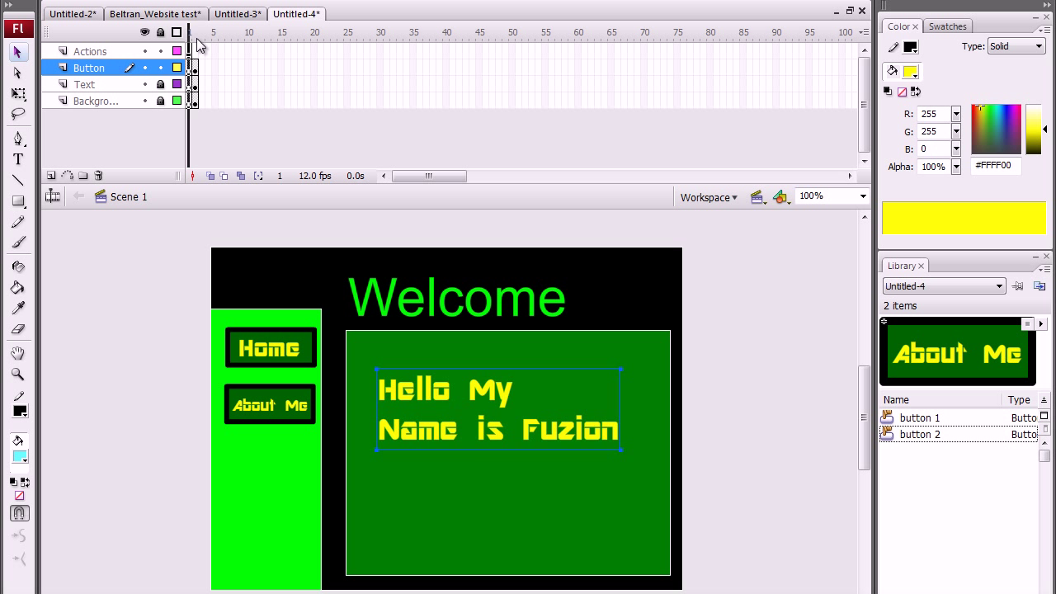
click(197, 35)
click(190, 34)
click(197, 35)
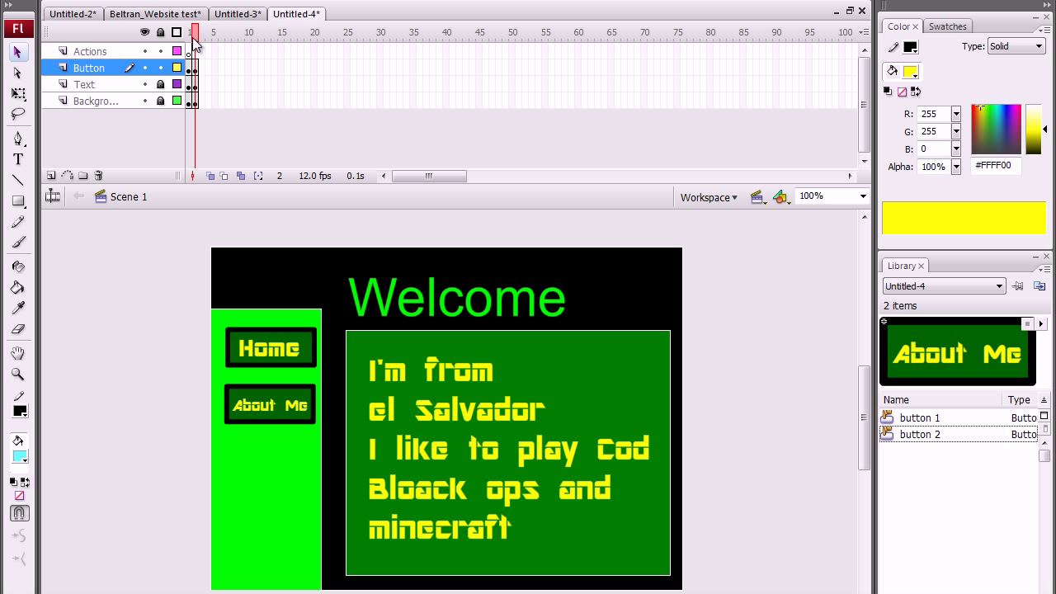
click(116, 53)
click(189, 52)
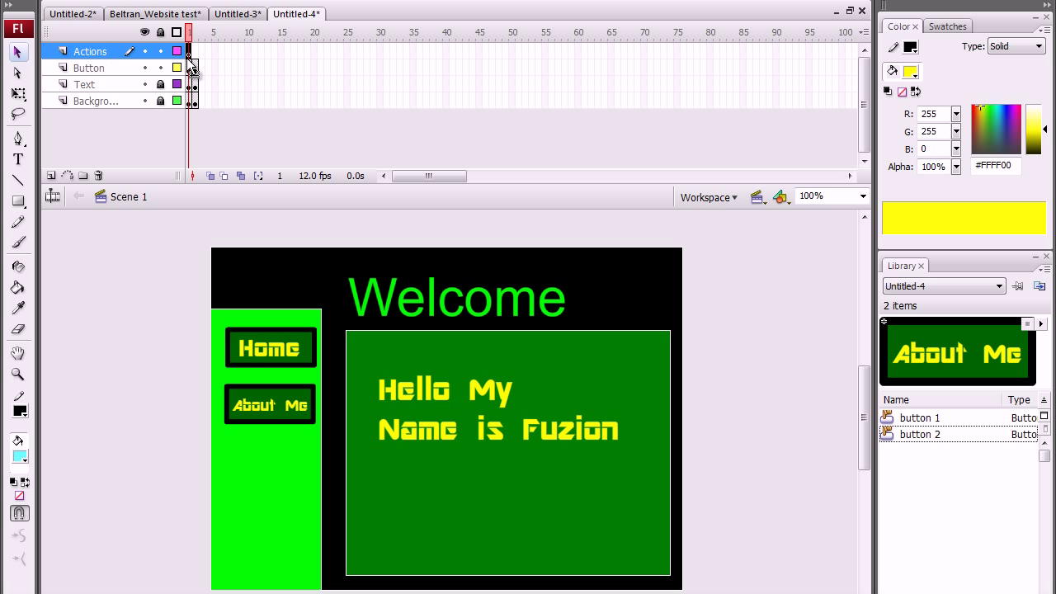
- Open the Actions panel for frame 1, move it lower, and collapse it to a bar
click(351, 2)
mouse_move(314, 1)
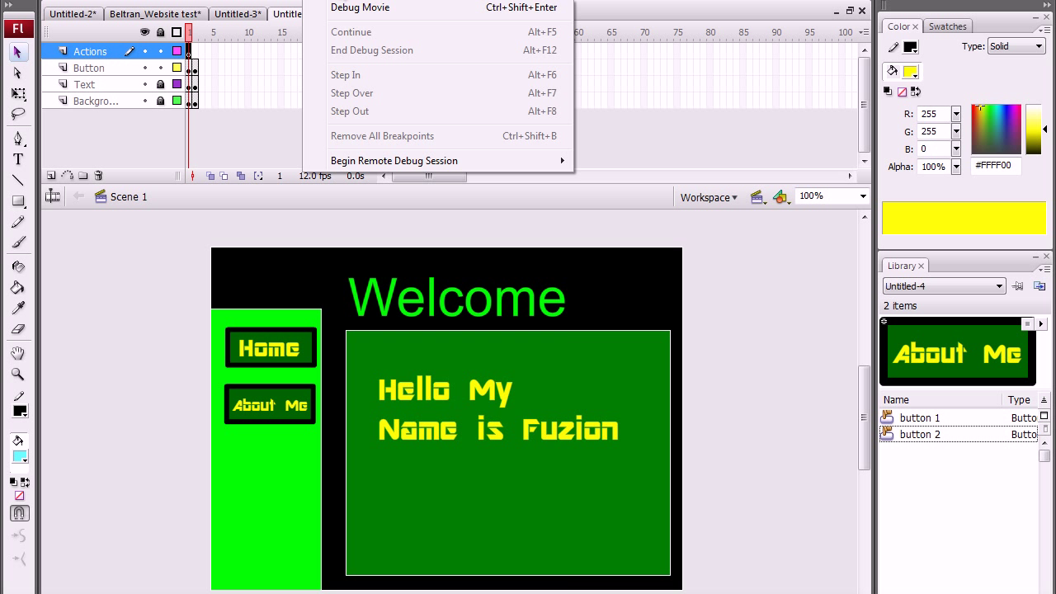
mouse_move(379, 3)
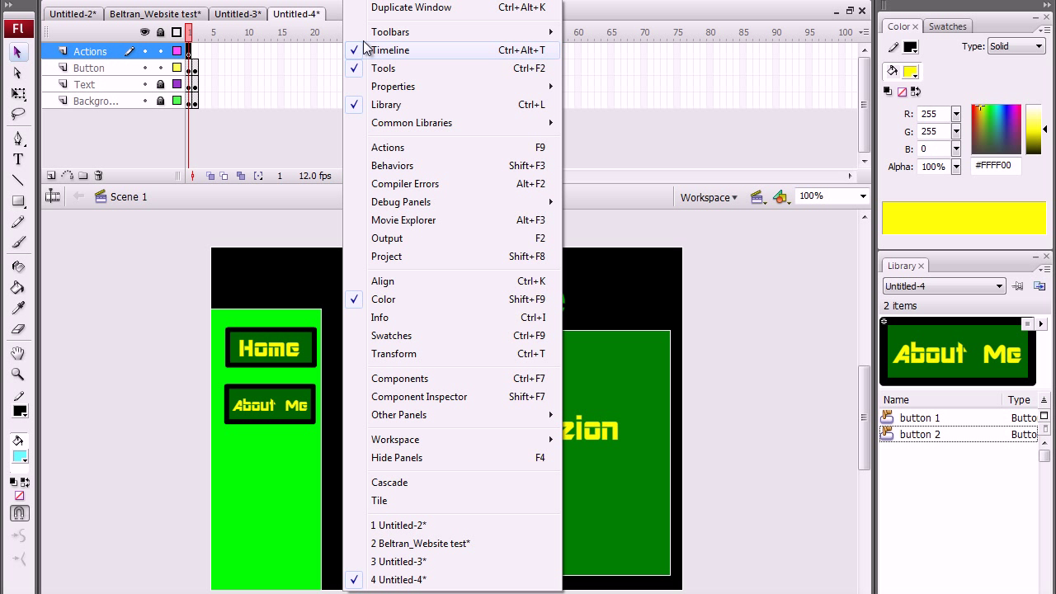
click(429, 148)
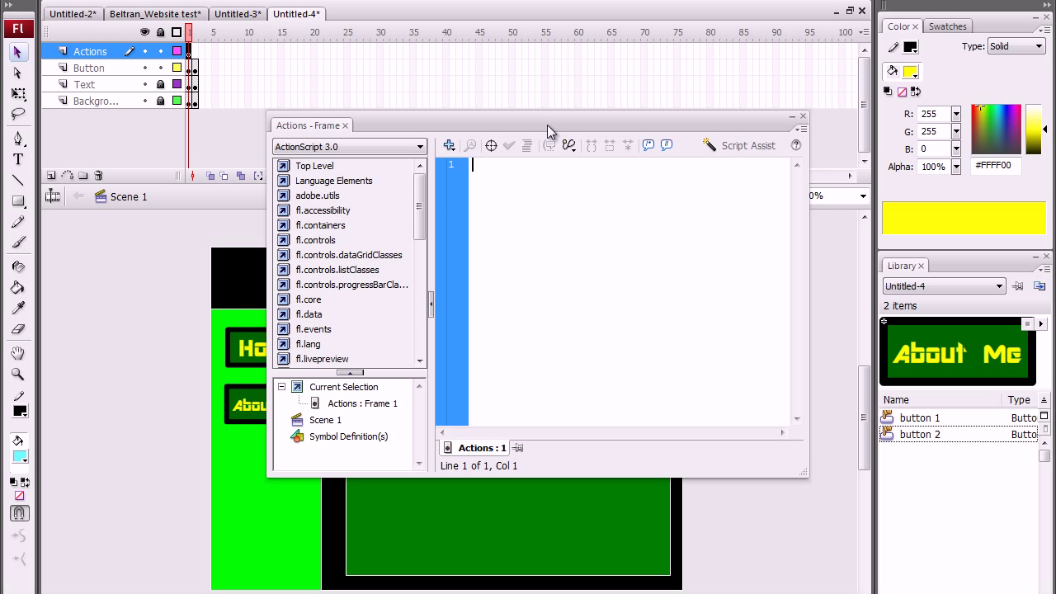
drag(547, 125, 475, 232)
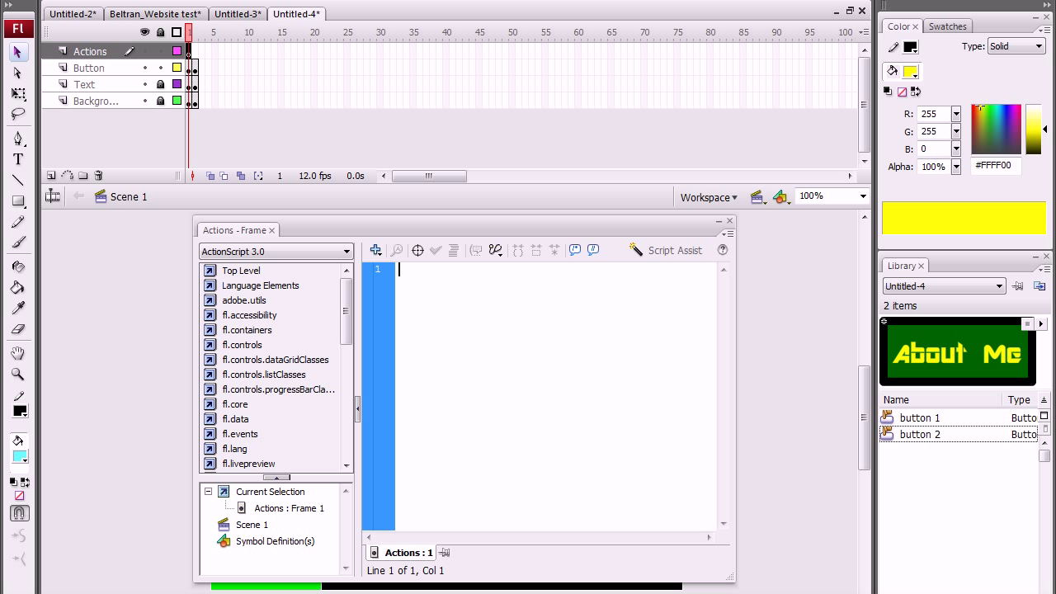
click(720, 228)
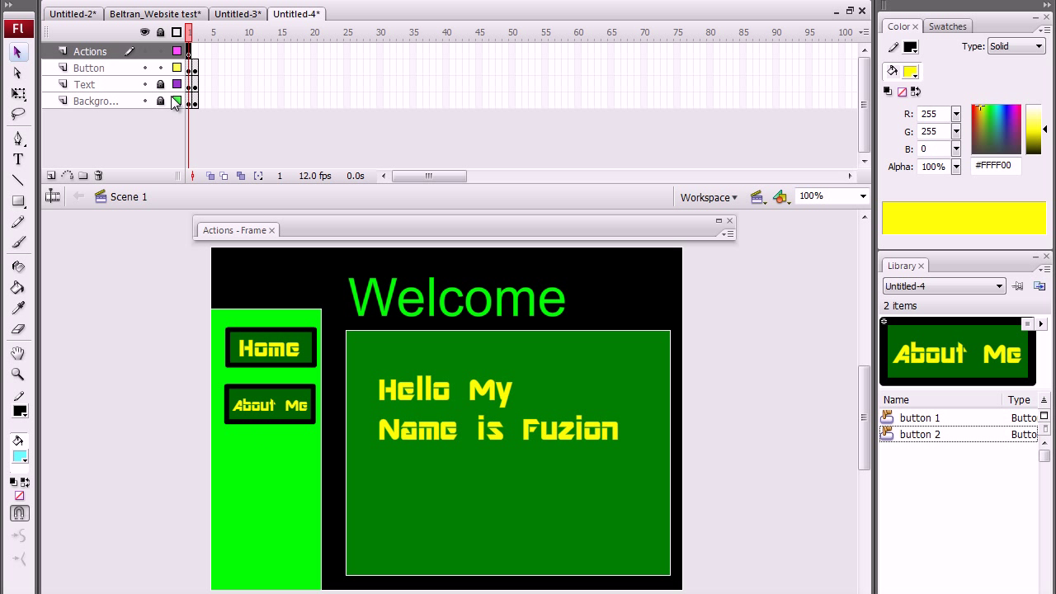
- Lock the Text layer, check the colour swatches, and reselect the Text layer
click(160, 84)
click(190, 70)
click(191, 70)
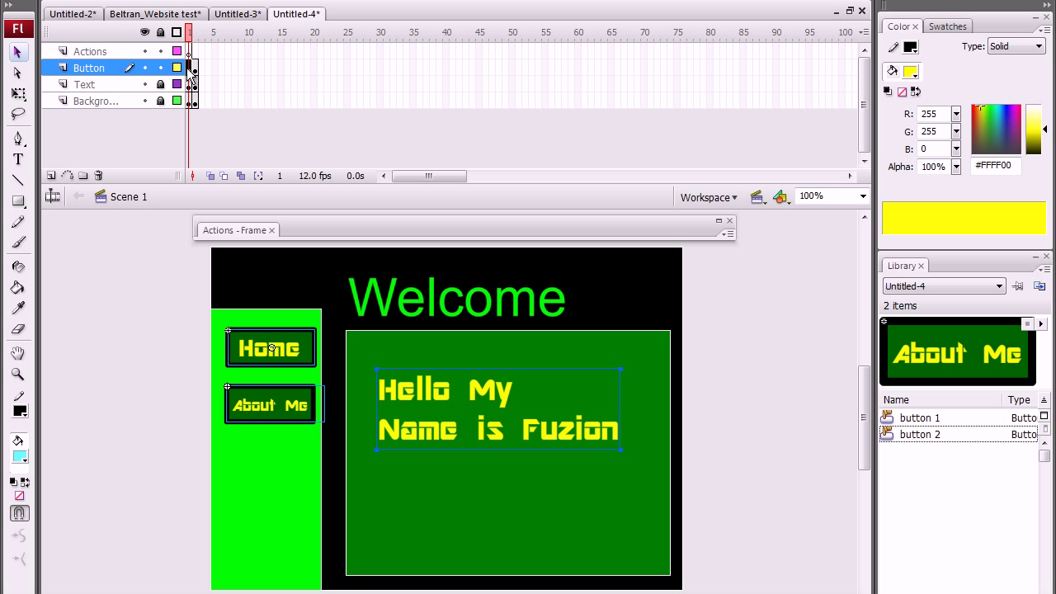
click(946, 26)
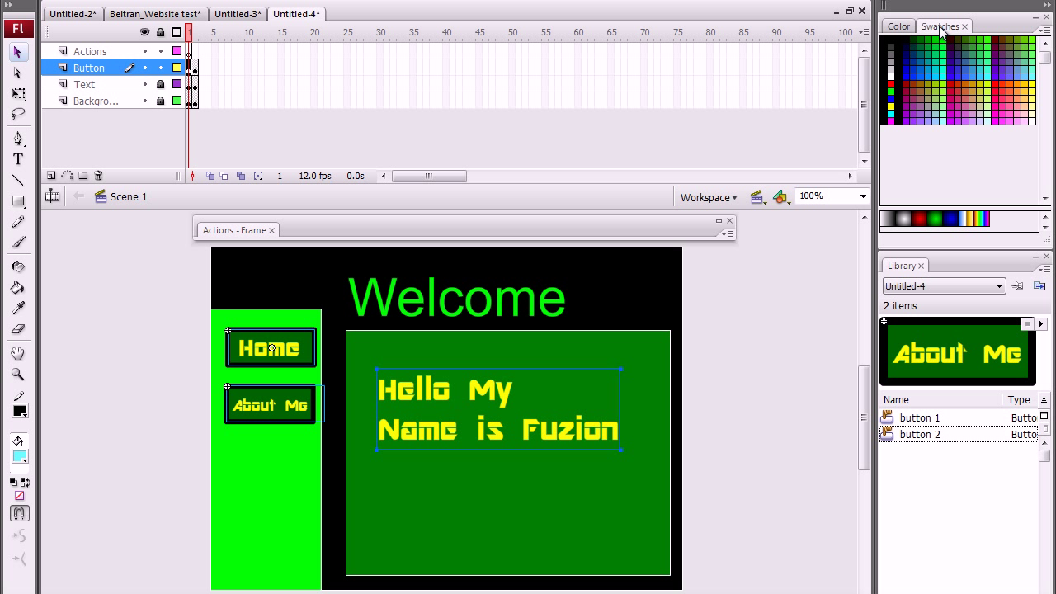
click(899, 26)
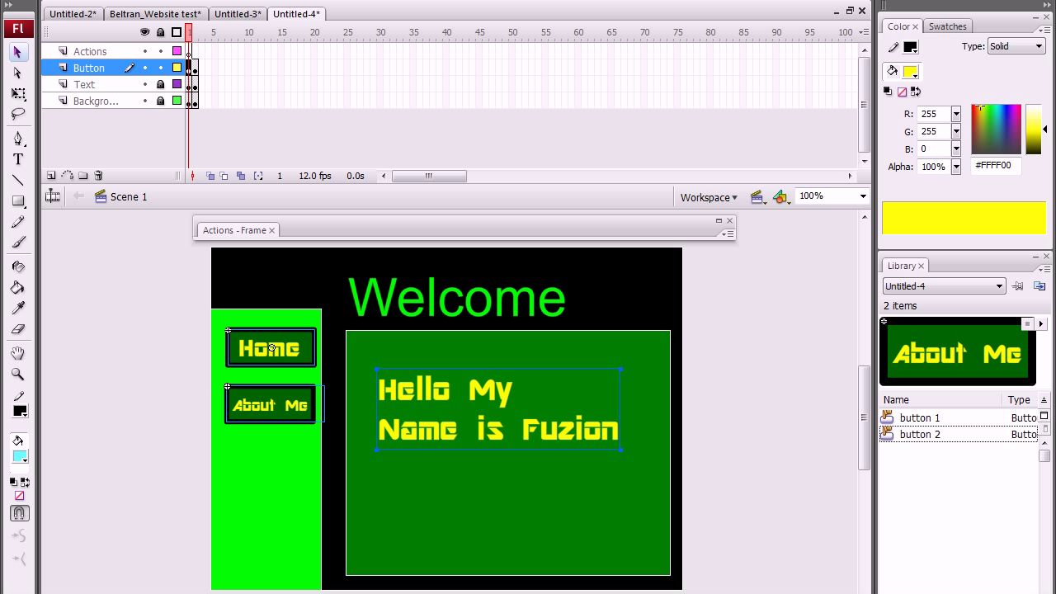
click(129, 84)
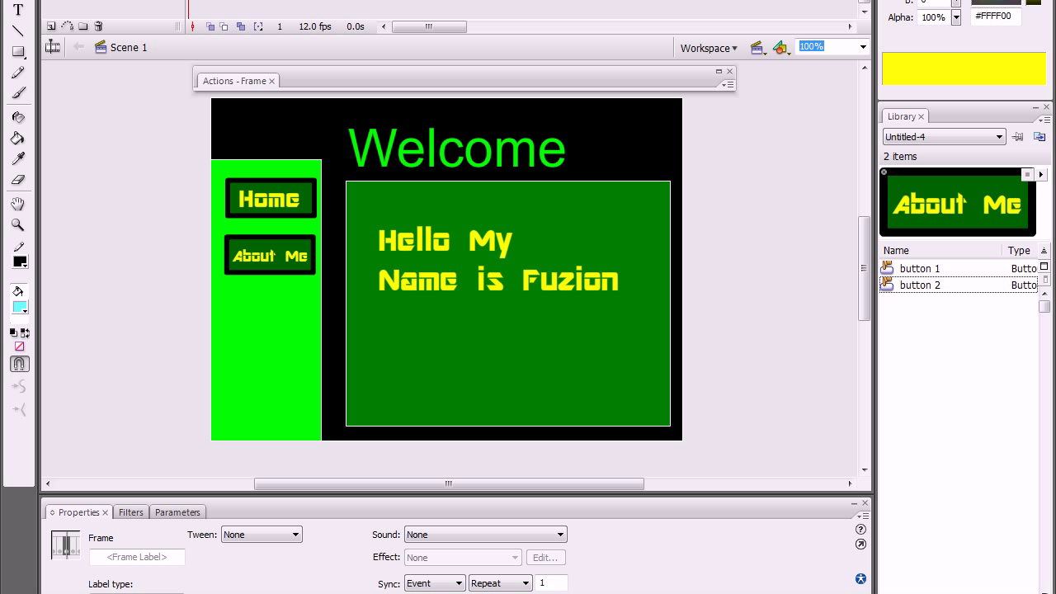
- Select the 'Hello My Name is Fuzion' greeting on frame 1, briefly entering and leaving text editing
click(494, 250)
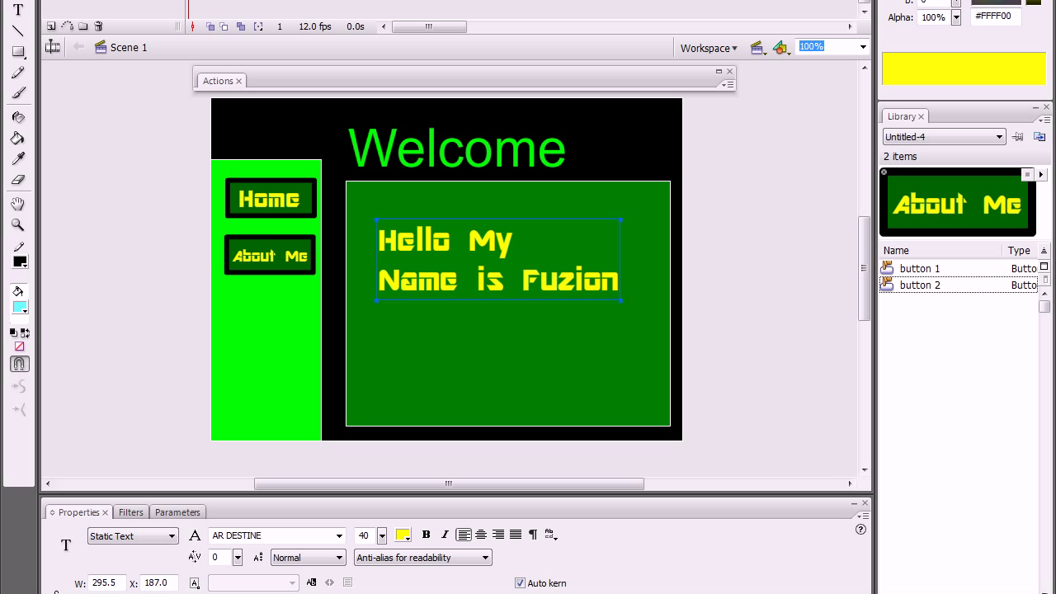
key(period)
key(comma)
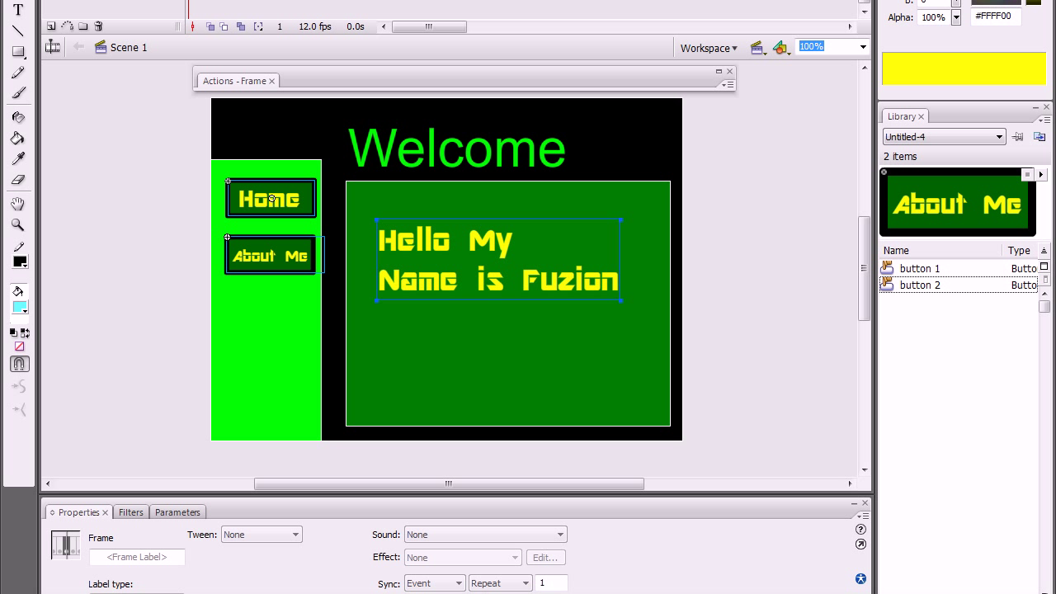
click(501, 239)
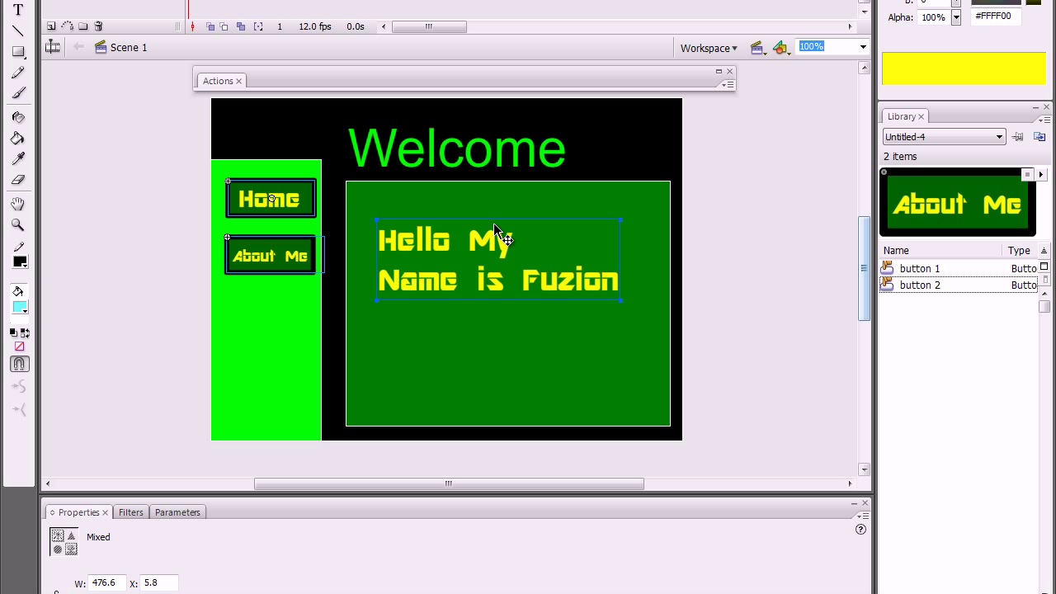
click(712, 242)
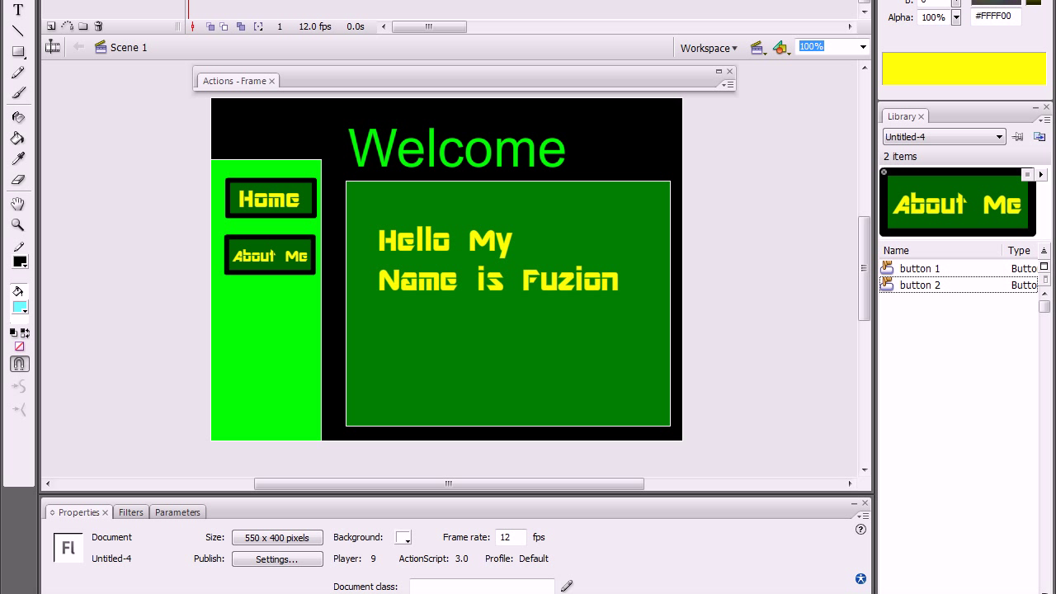
click(484, 243)
double_click(484, 242)
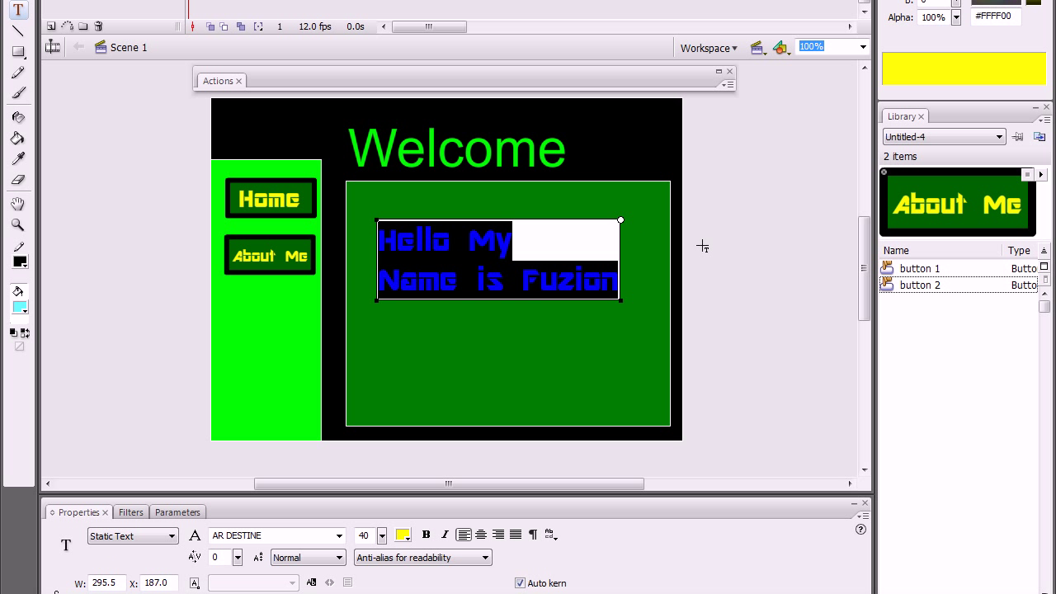
key(Escape)
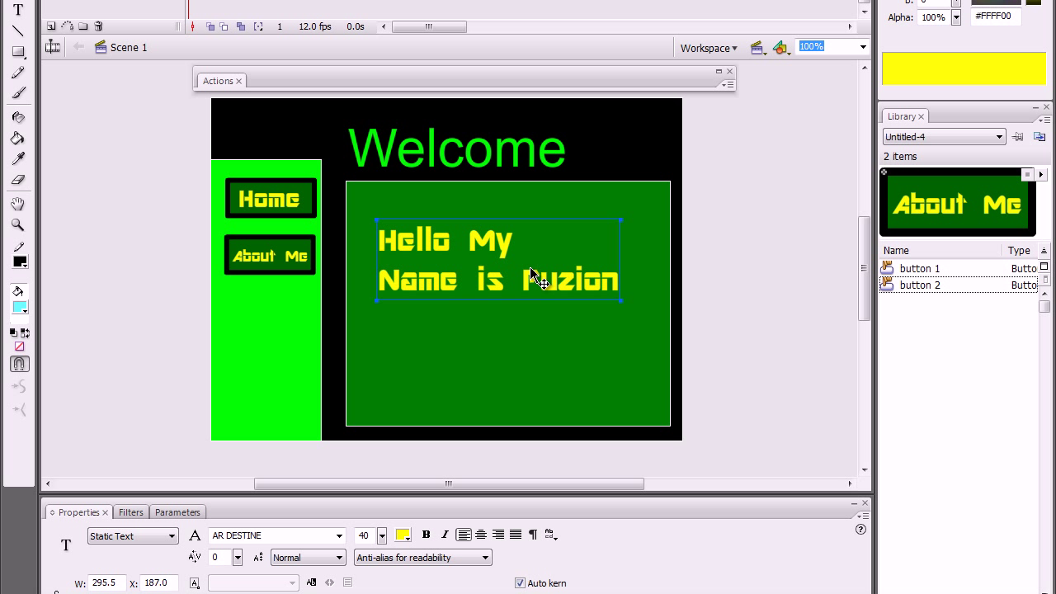
key(Escape)
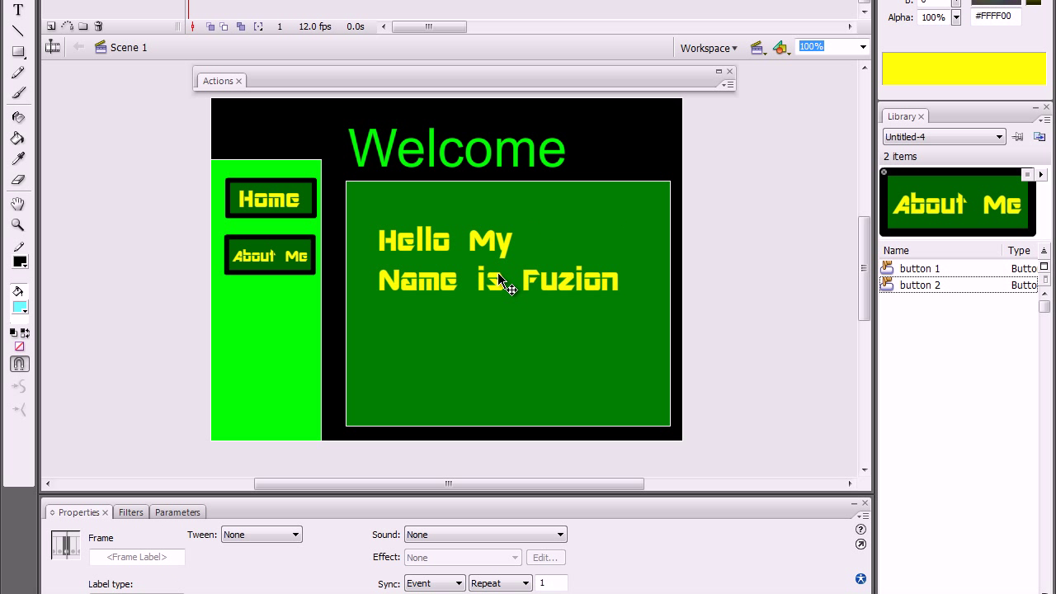
key(Escape)
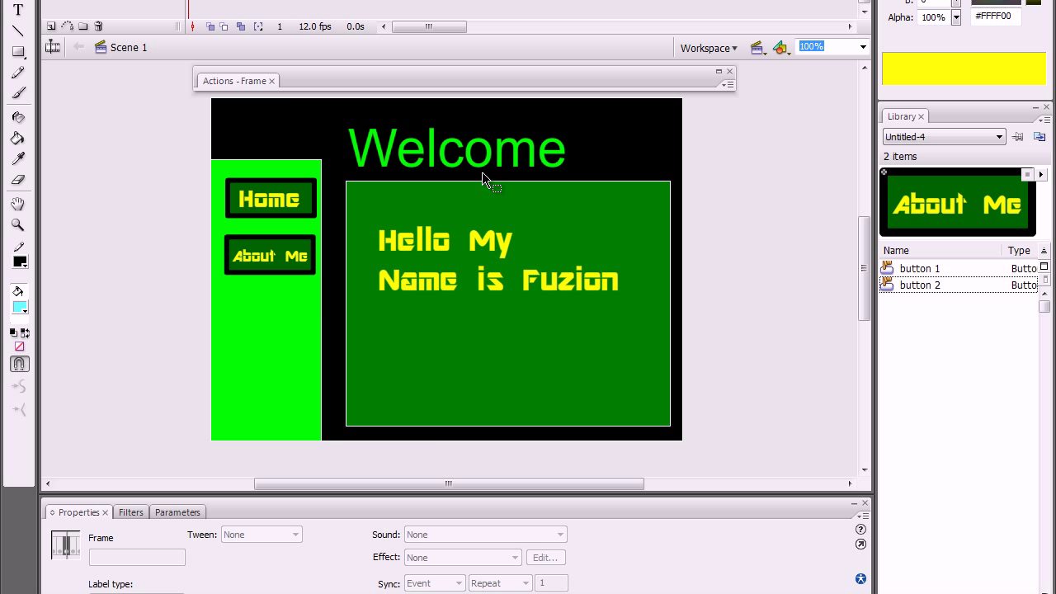
- Copy the greeting lower, delete the upper copy, and move the remaining one up about 85 px
drag(495, 248, 465, 351)
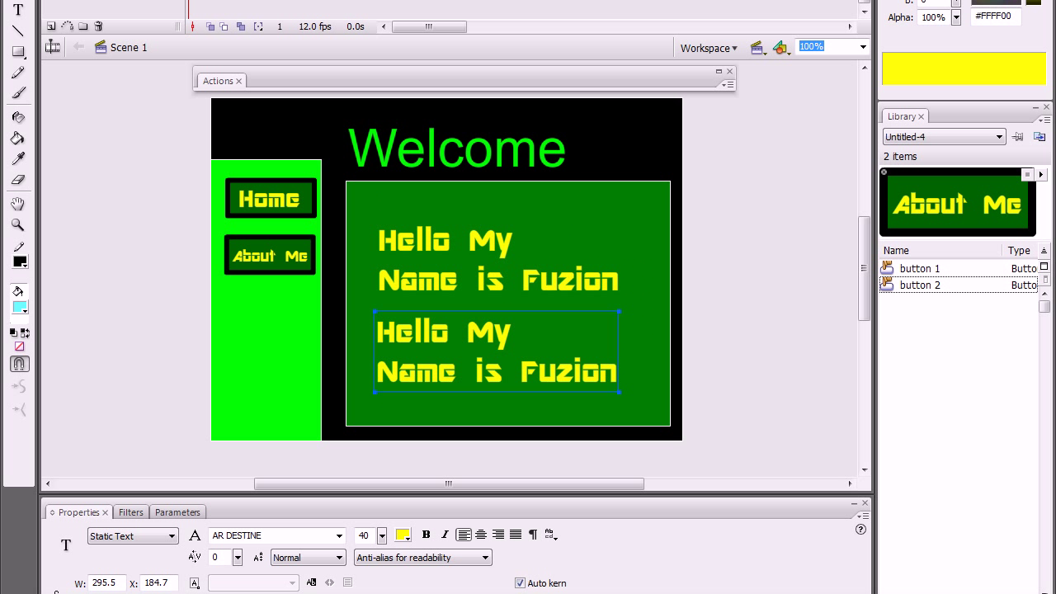
key(Escape)
click(481, 275)
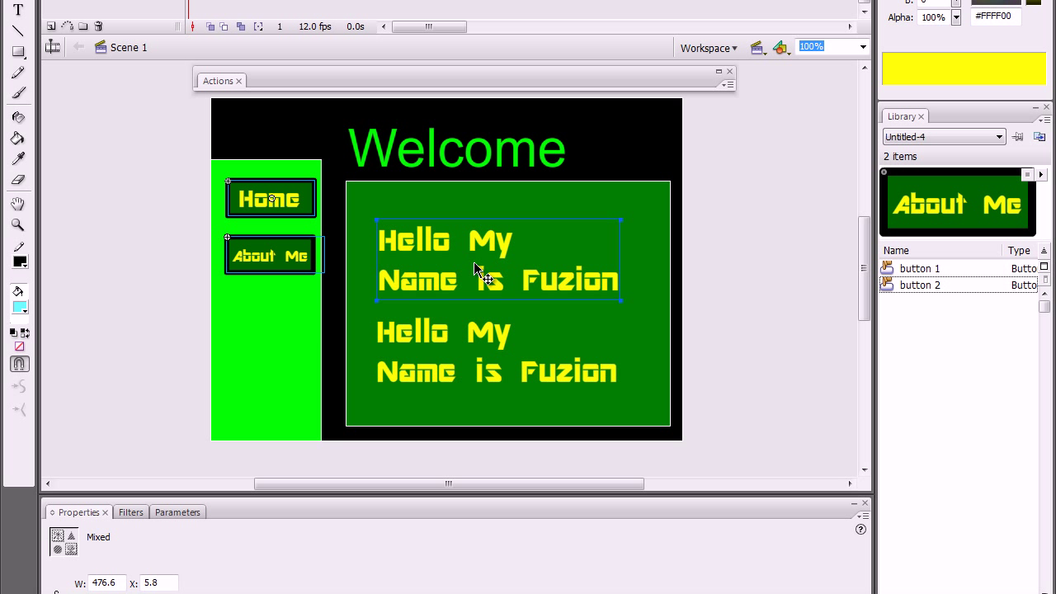
click(736, 292)
click(511, 274)
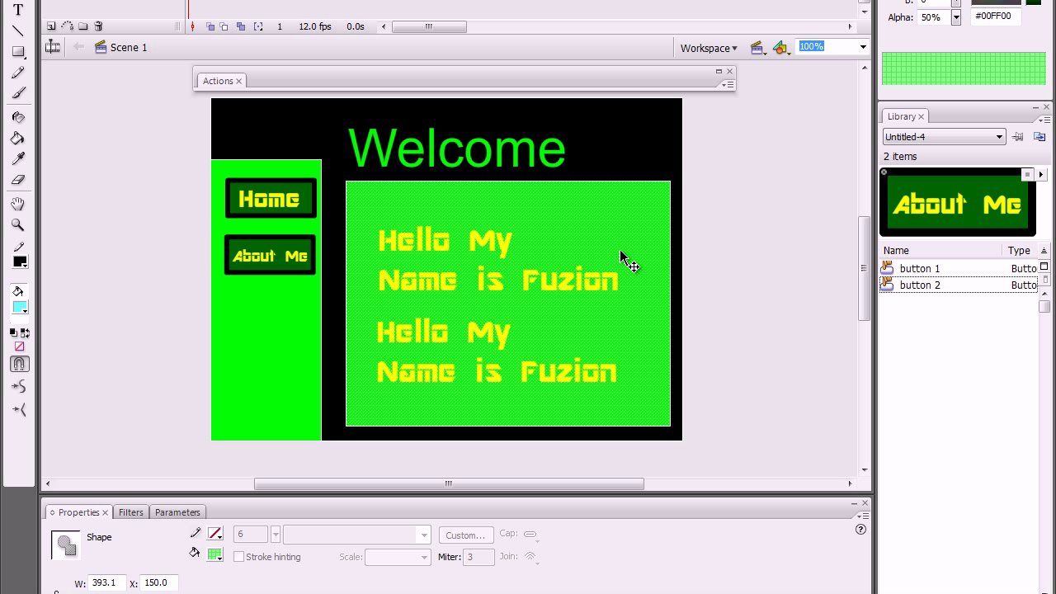
click(432, 223)
key(Delete)
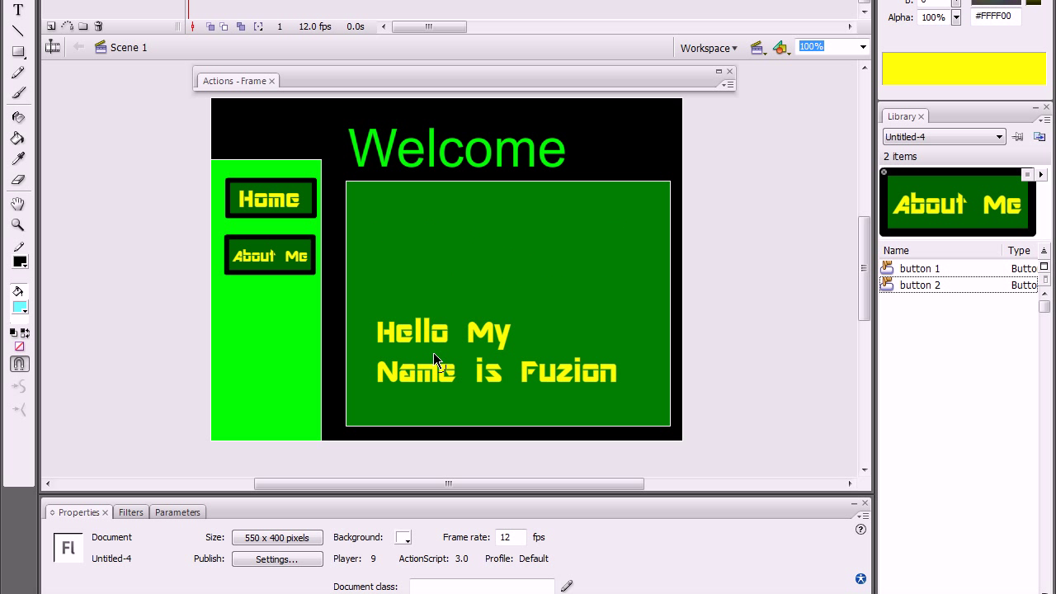
click(442, 346)
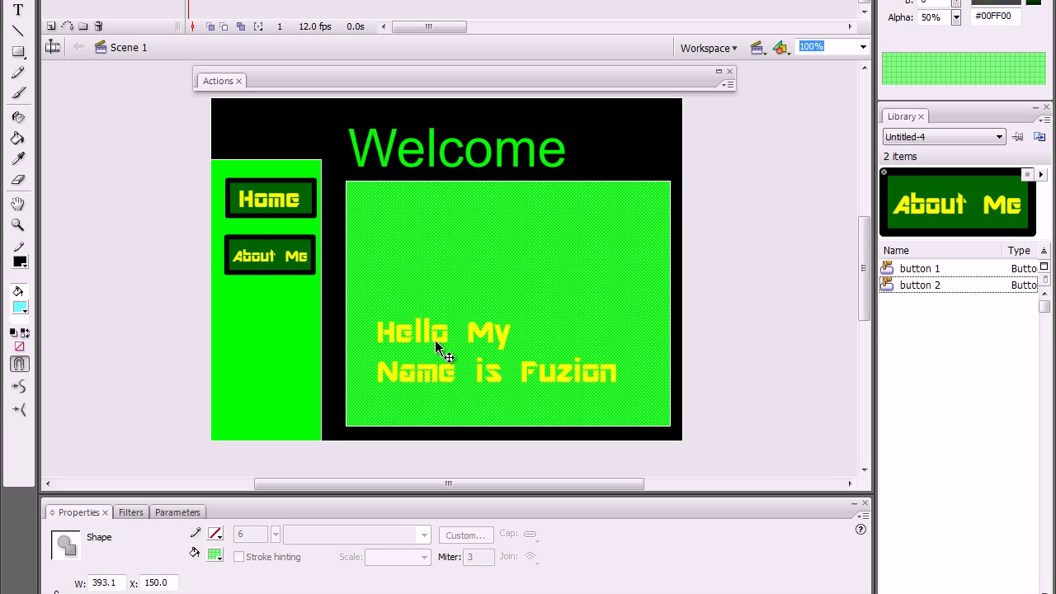
click(417, 336)
drag(433, 334, 434, 263)
- On frame 2, select and inspect the page text, green box, and Home and About Me buttons
key(period)
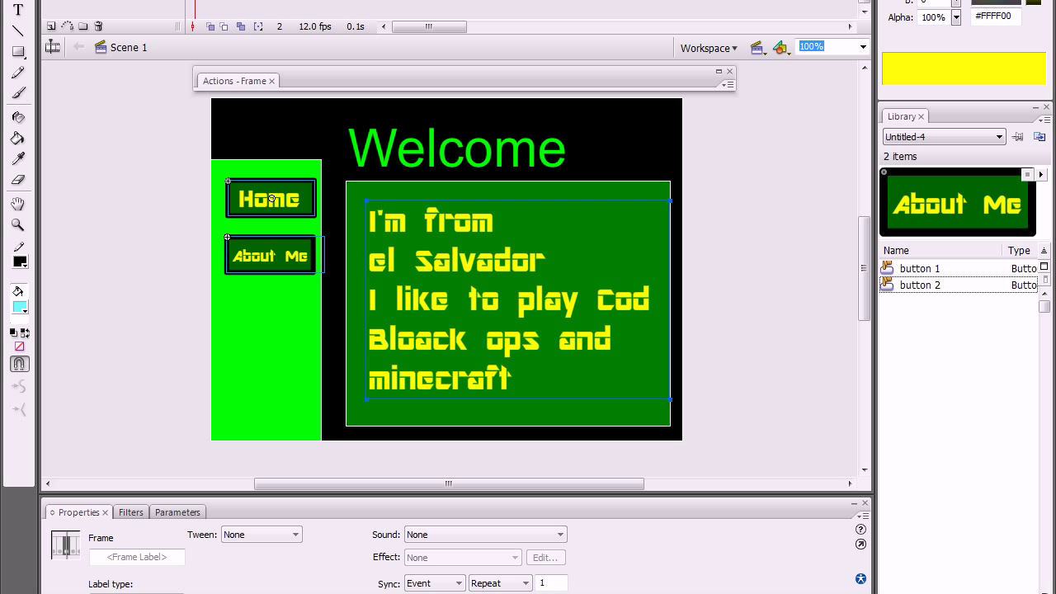
click(458, 234)
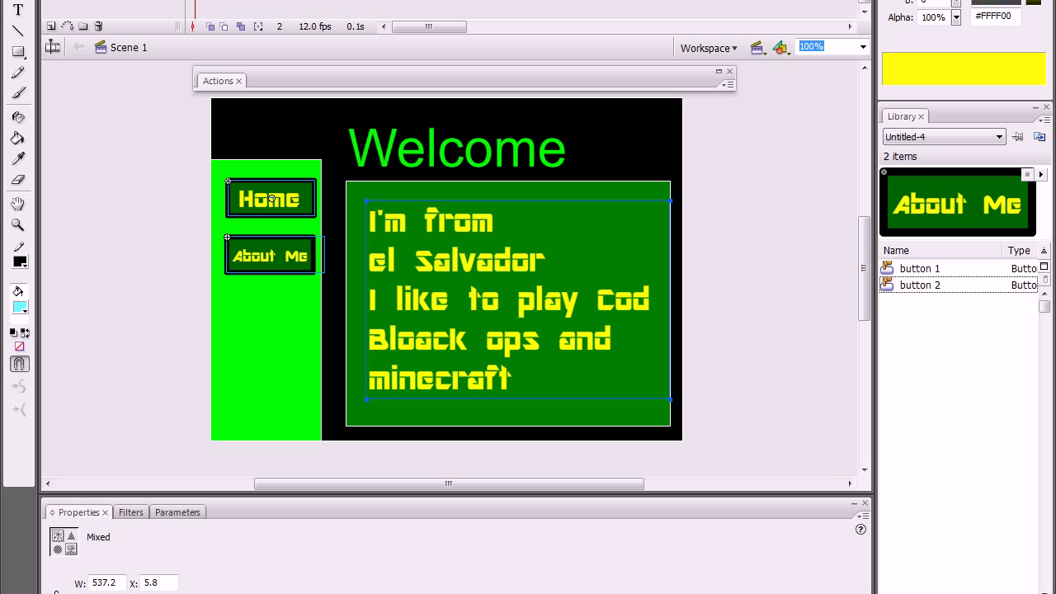
click(483, 283)
click(702, 273)
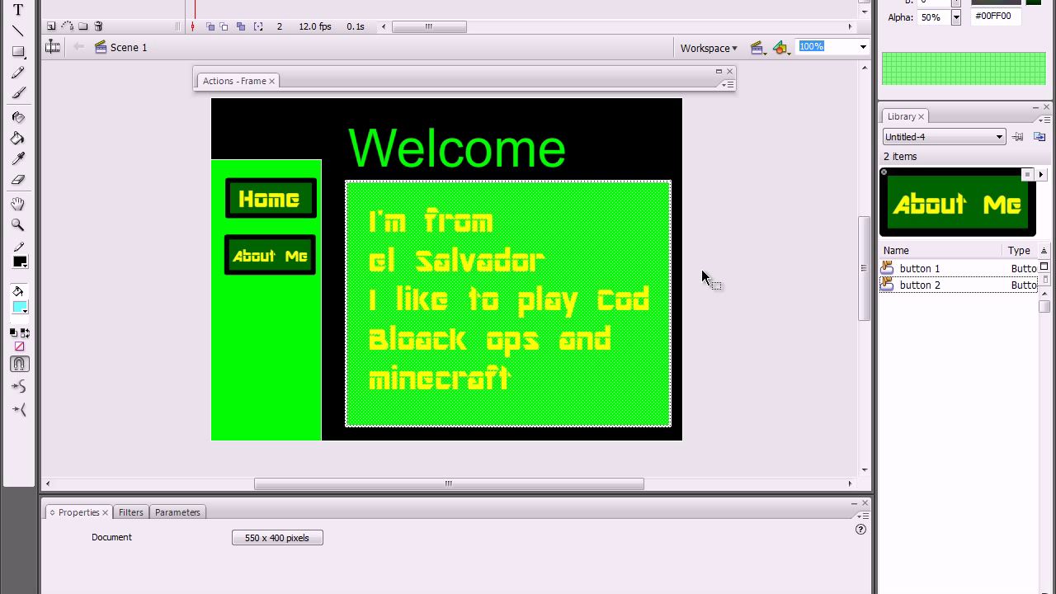
key(ctrl+a)
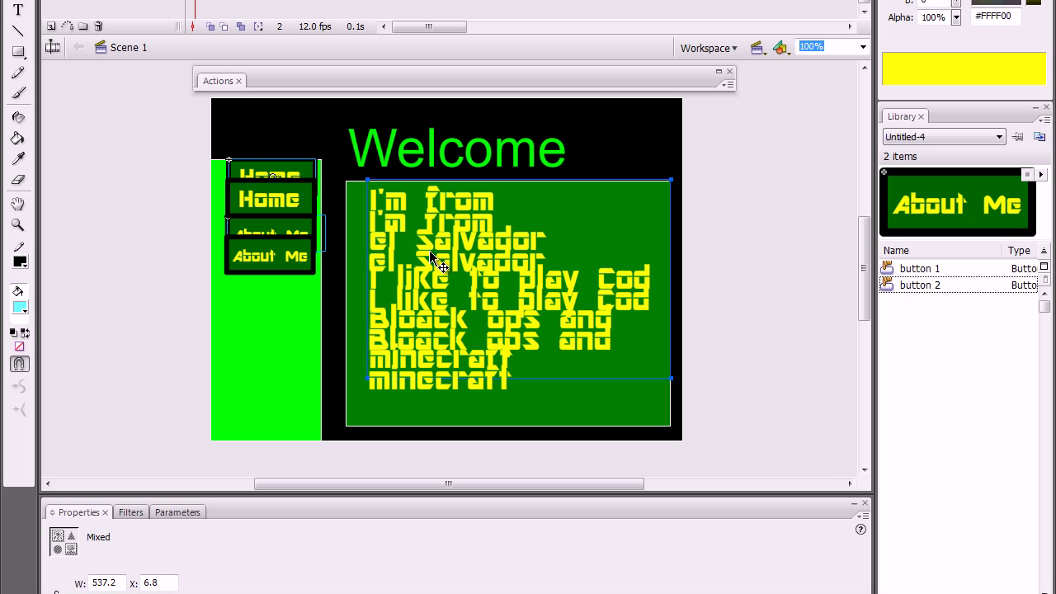
key(Return)
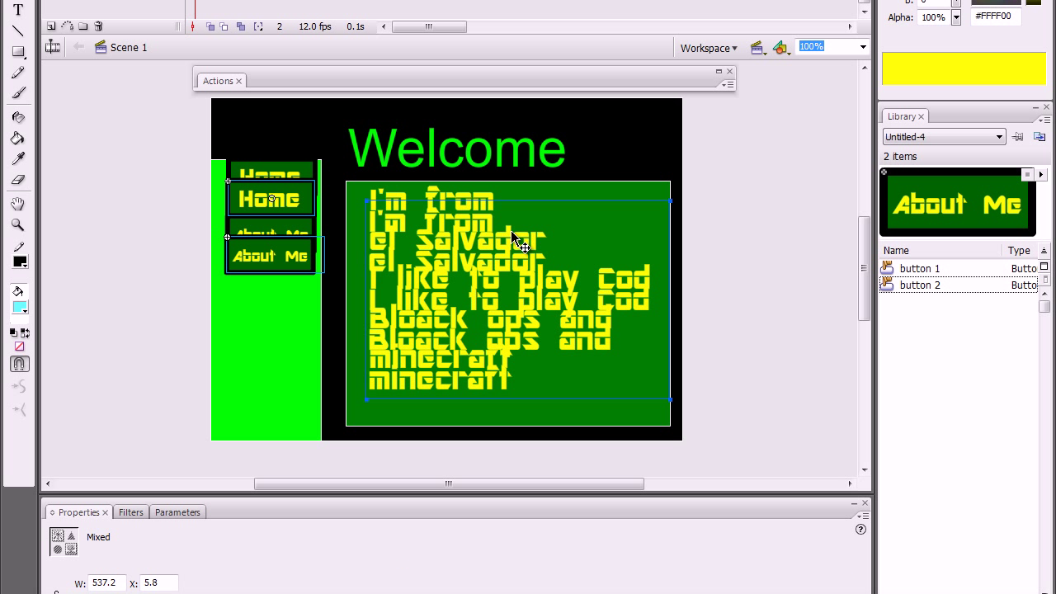
click(792, 277)
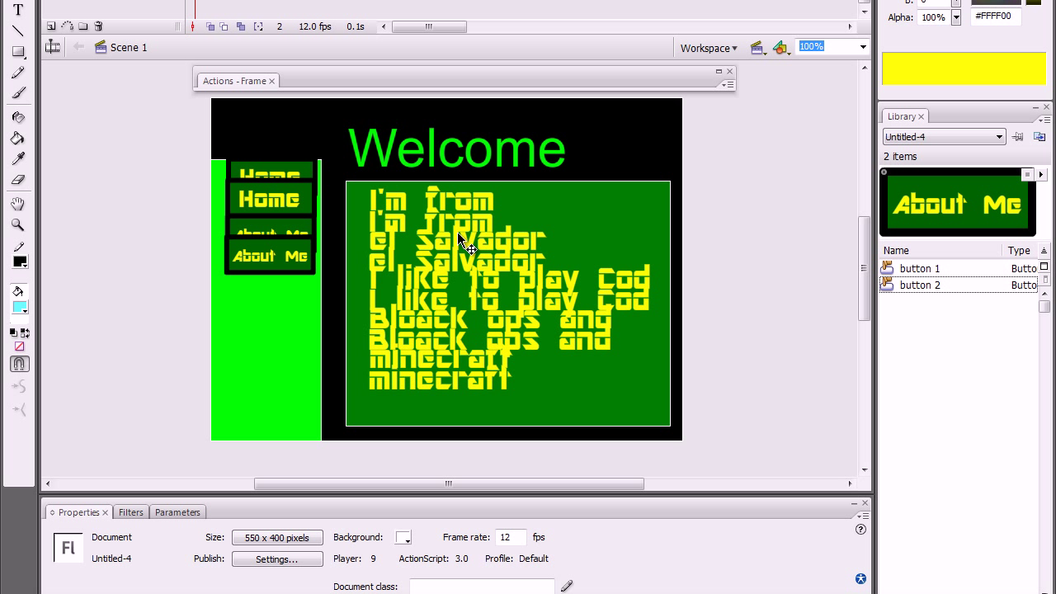
click(443, 199)
click(172, 151)
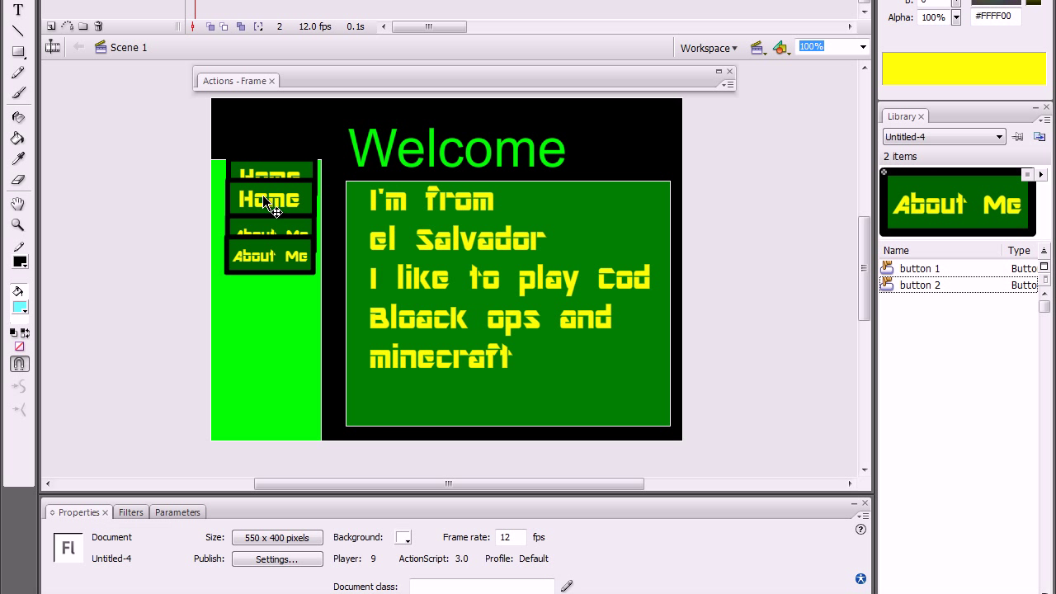
click(281, 205)
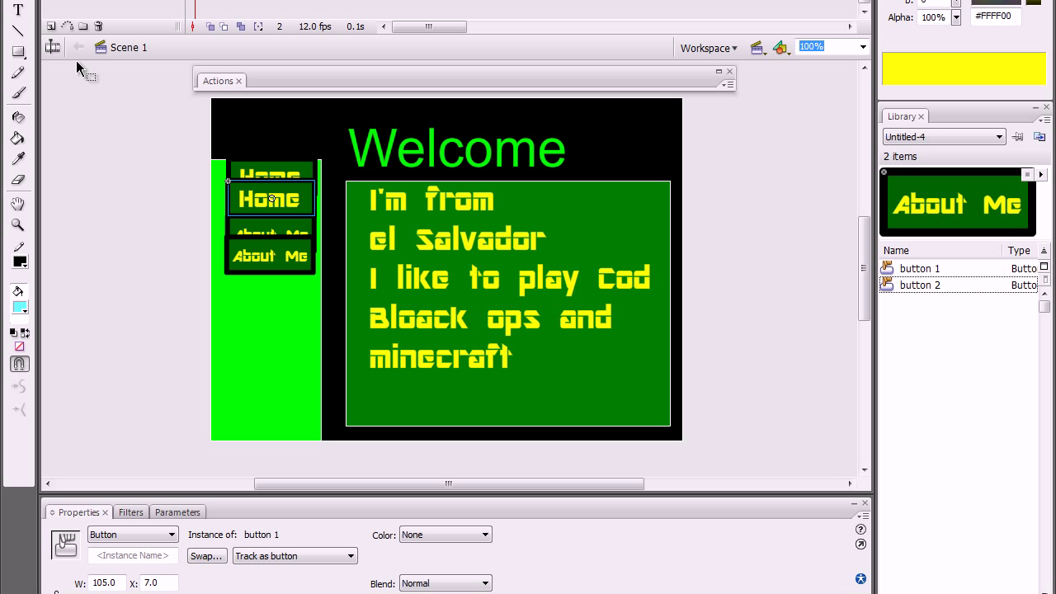
click(239, 97)
click(283, 176)
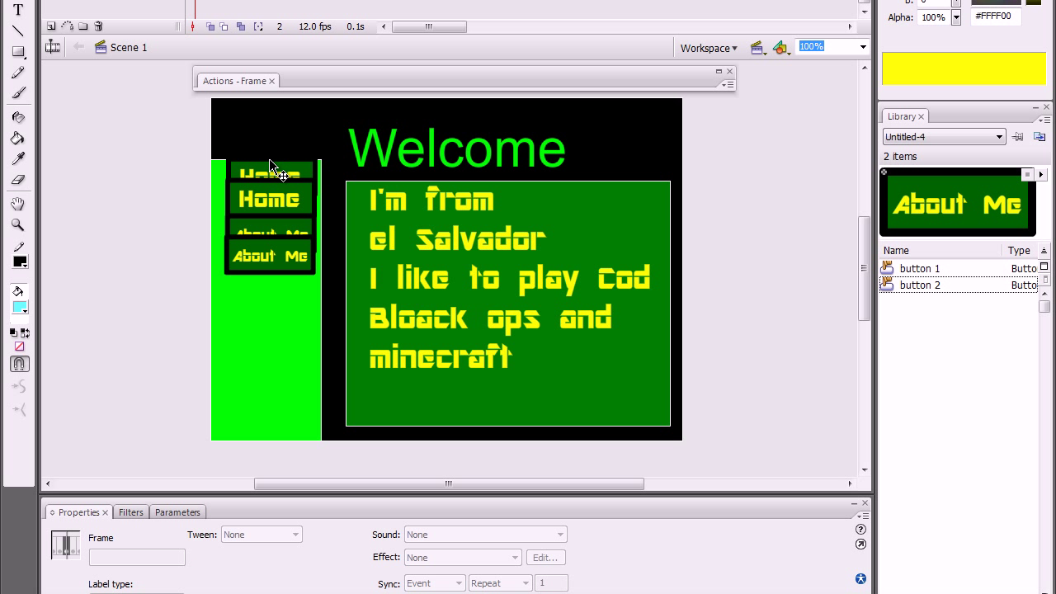
click(269, 170)
click(289, 243)
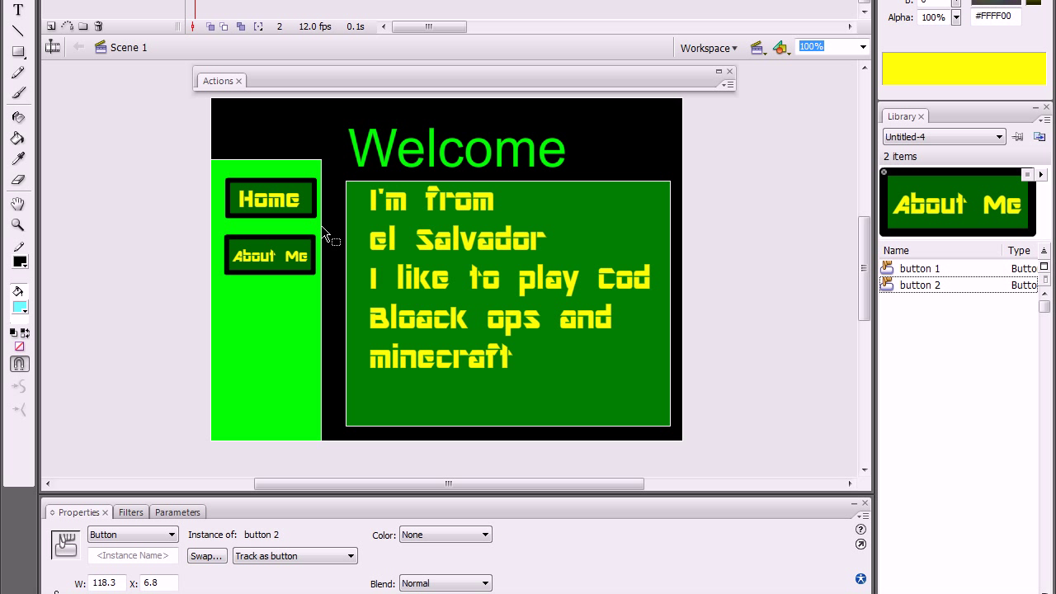
click(323, 227)
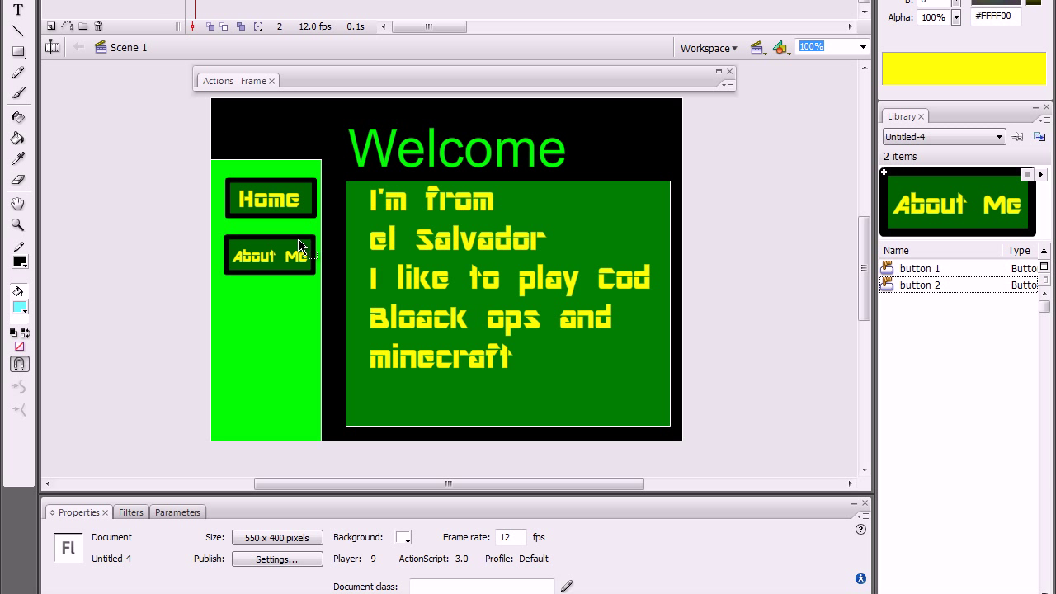
- Move the frame-2 El Salvador text about 30 px lower inside the green box
click(188, 7)
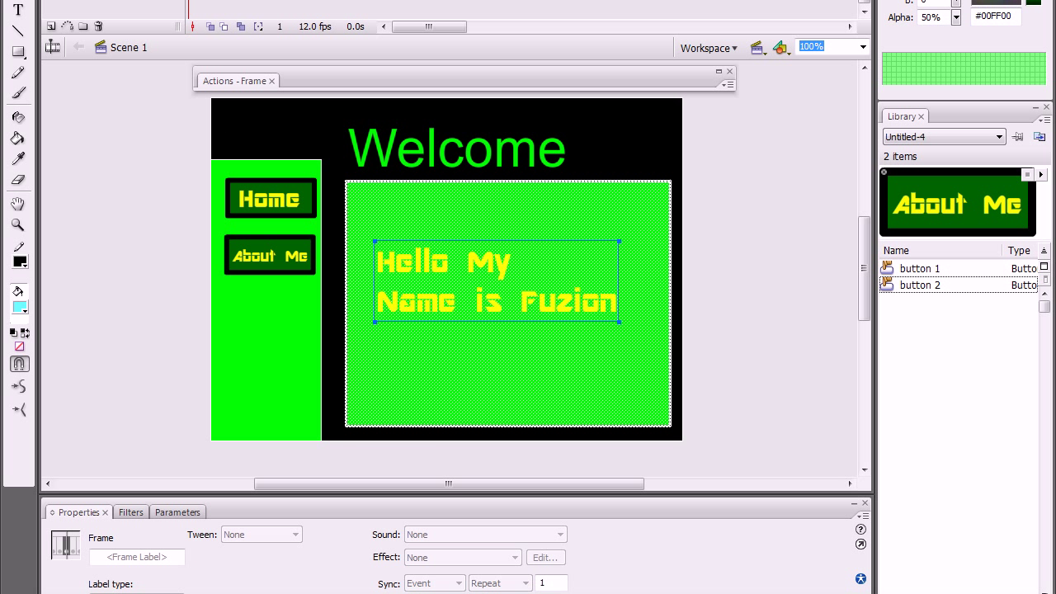
key(period)
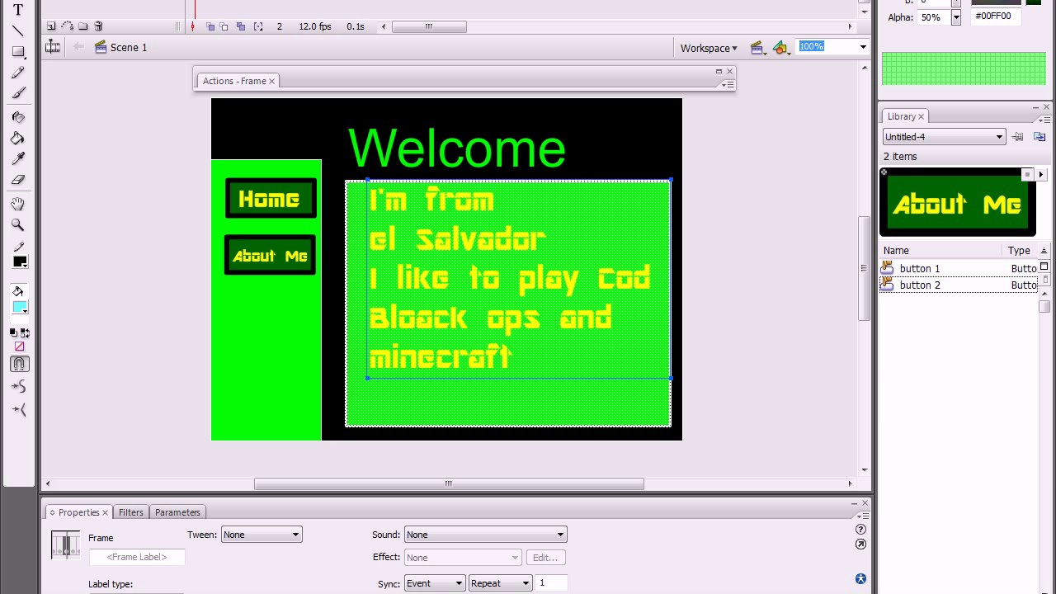
click(695, 291)
click(468, 236)
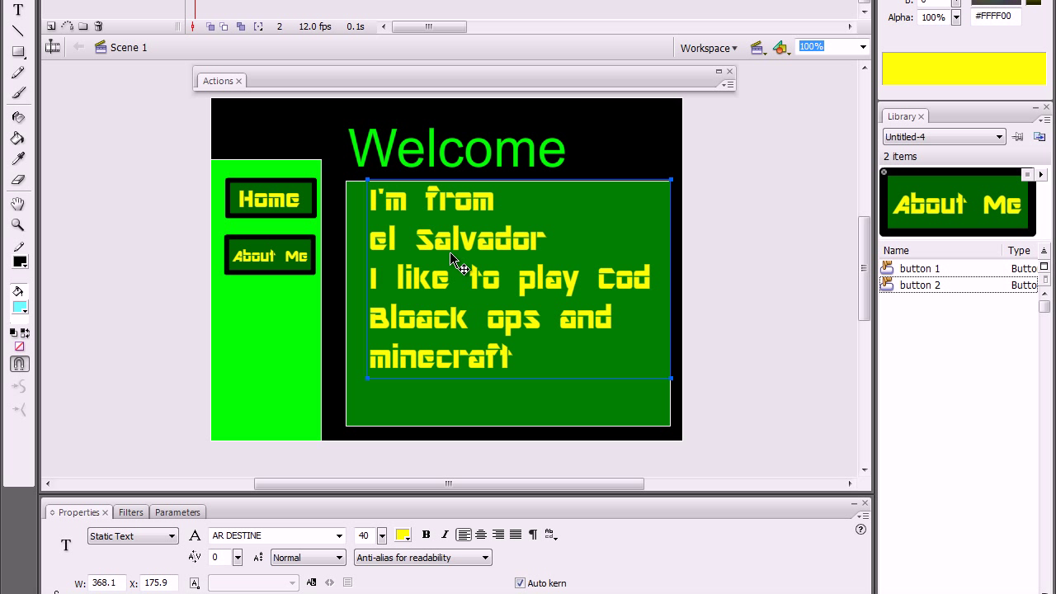
drag(469, 237, 467, 261)
click(763, 254)
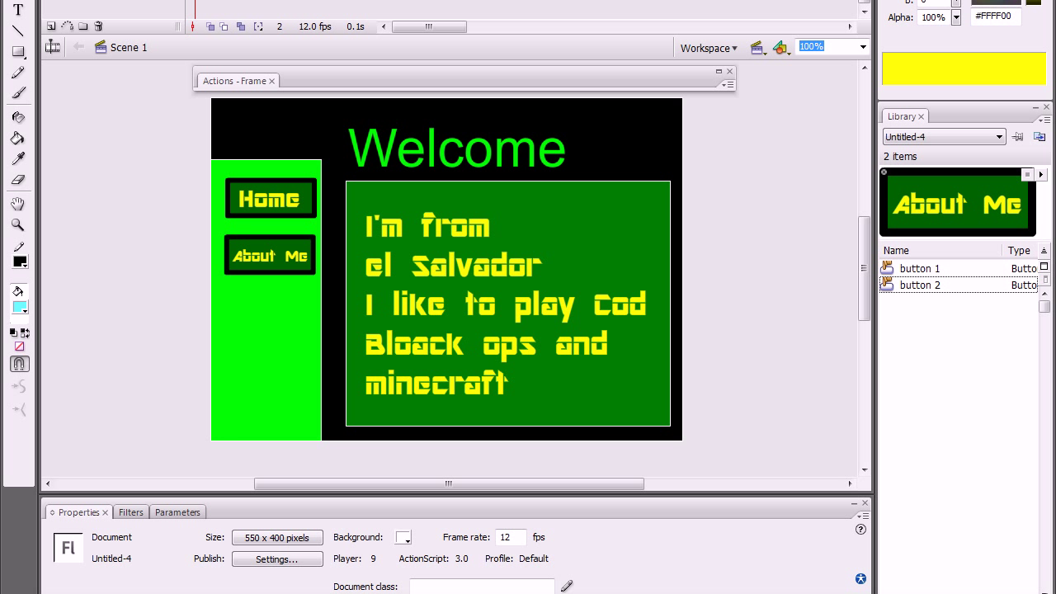
- Enter the frame label 'page 1' on frame 1 and 'page 2' on frame 2
key(comma)
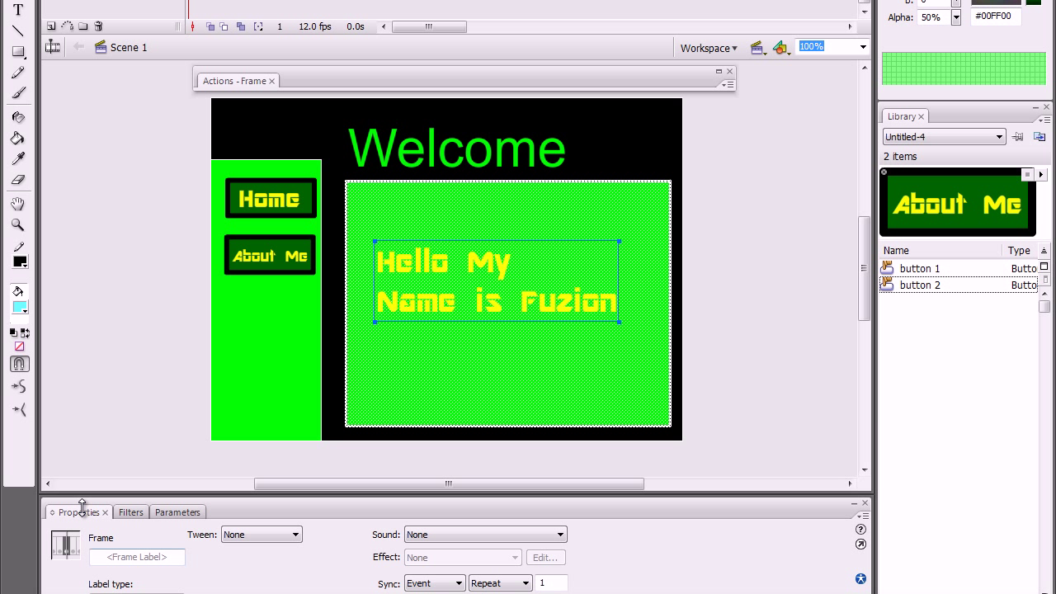
click(115, 557)
text(p)
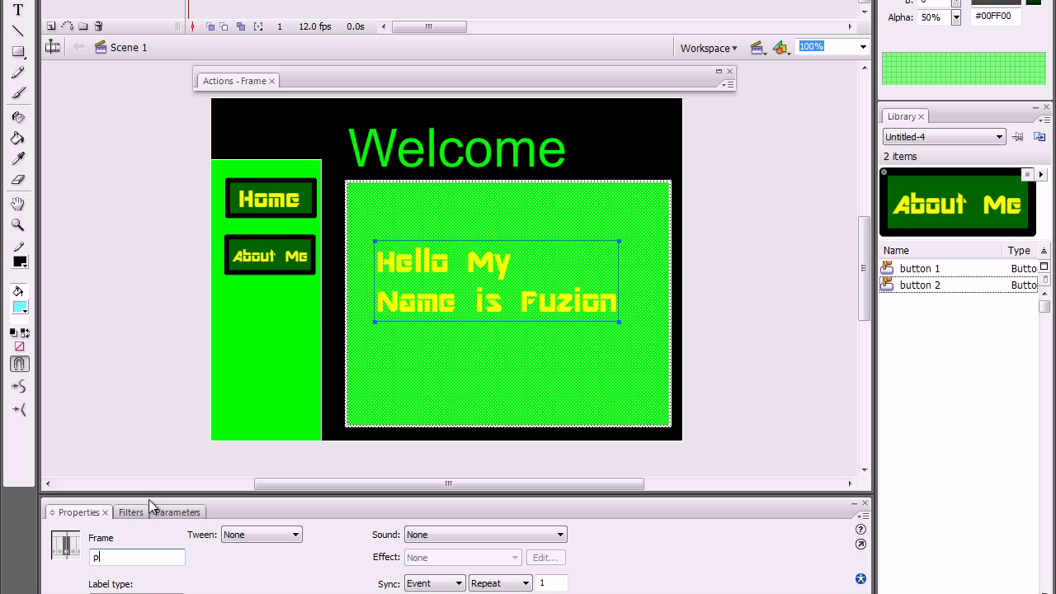
text(age 1)
click(195, 7)
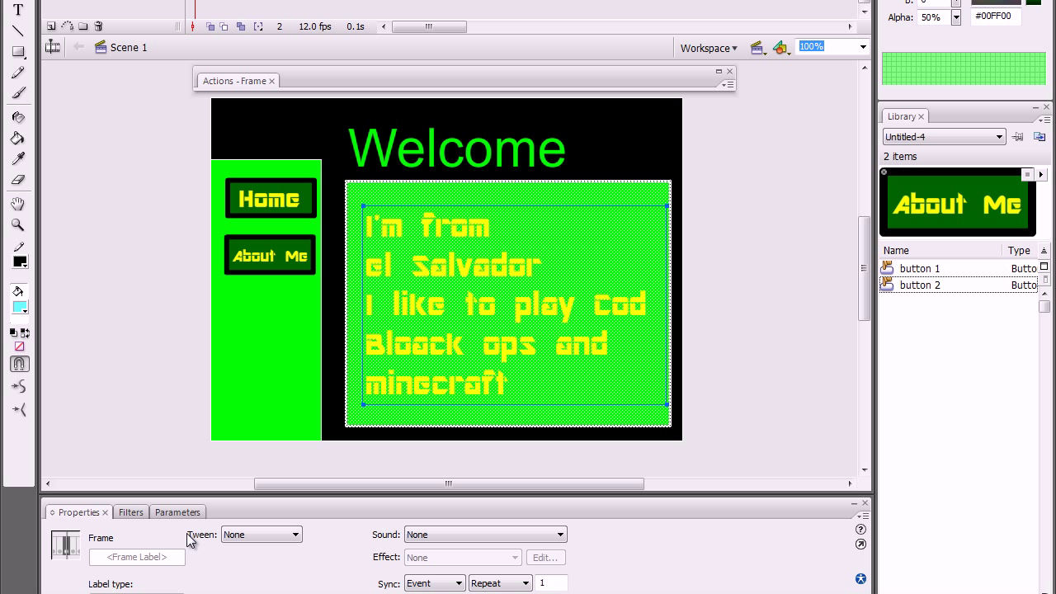
click(143, 549)
text(page 2)
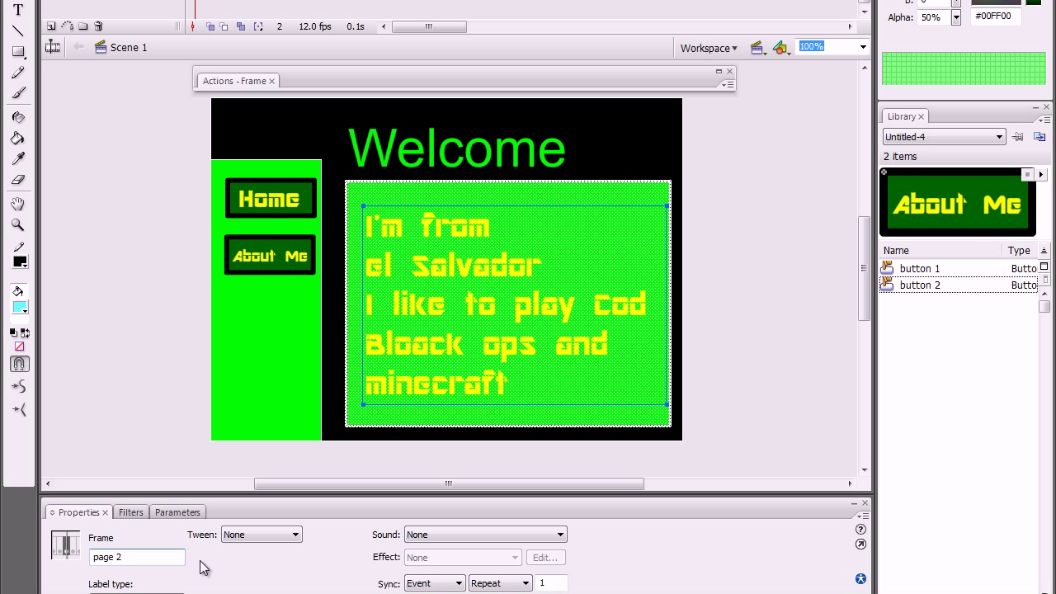
key(Return)
key(Escape)
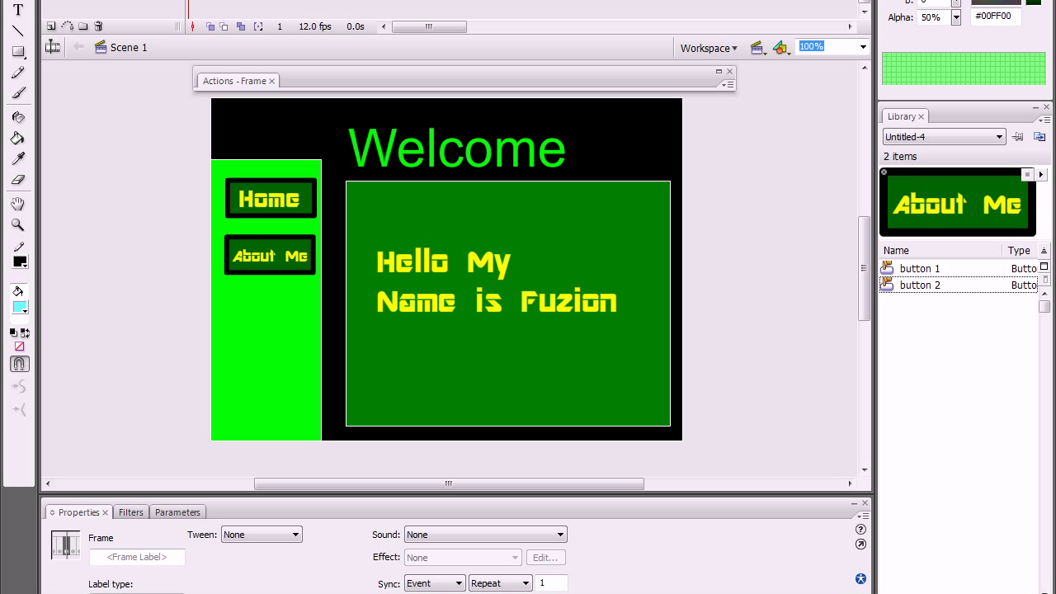
- Test the movie, confirm Home and About Me switch between the pages, then close the preview
key(F9)
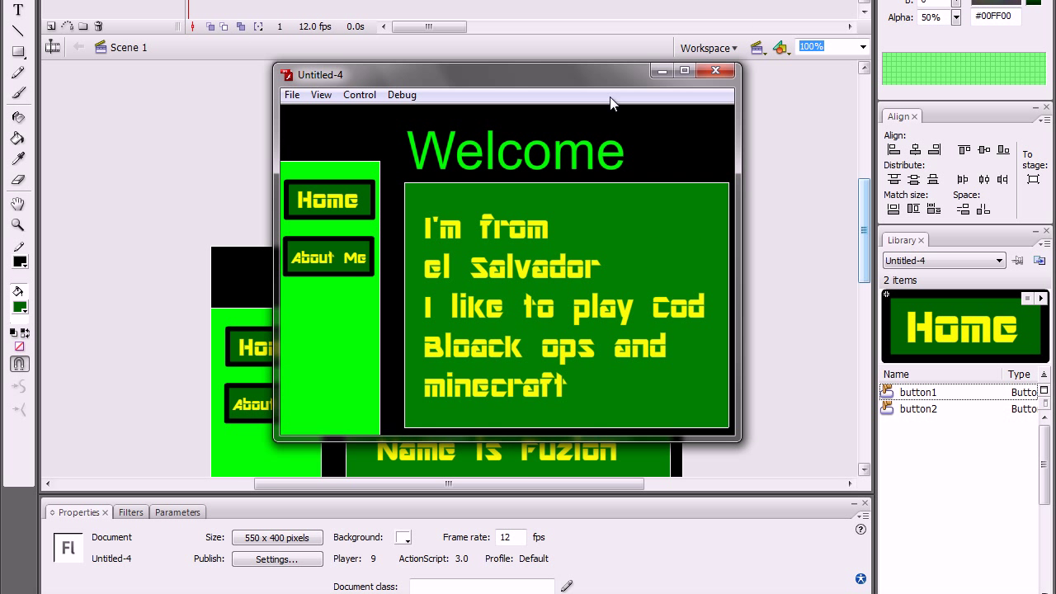
drag(611, 102, 567, 83)
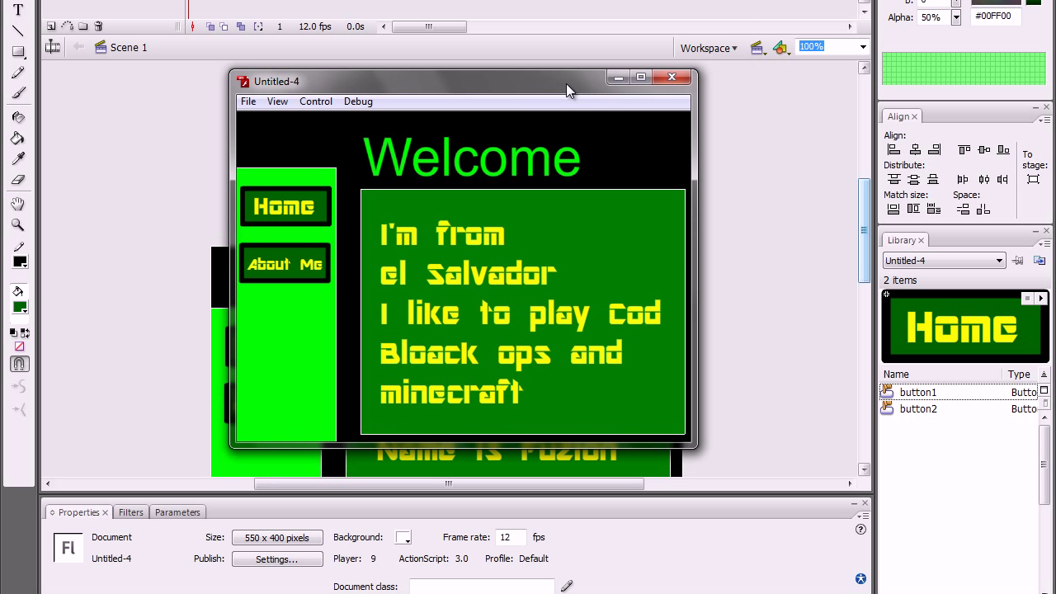
click(302, 210)
click(302, 269)
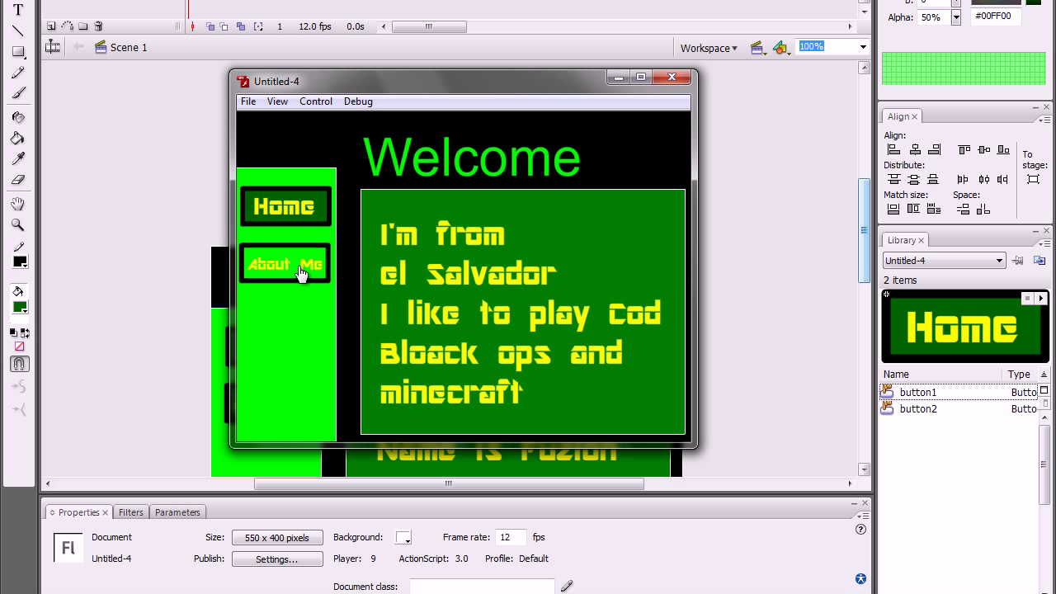
click(672, 78)
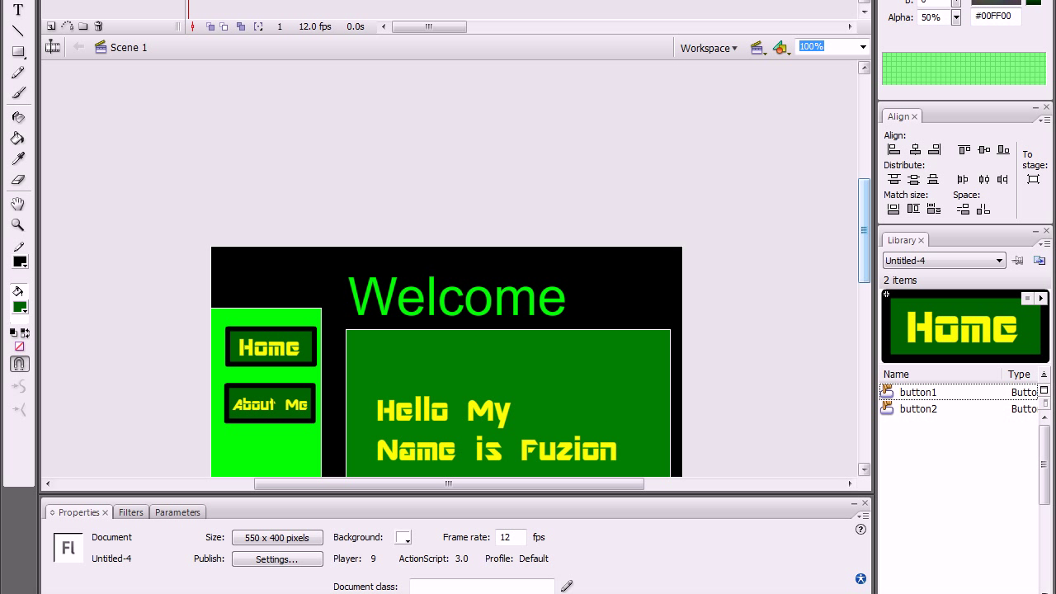
- Reopen frame 1's Actions panel above the stage to show the stop() and button handler script
click(363, 1)
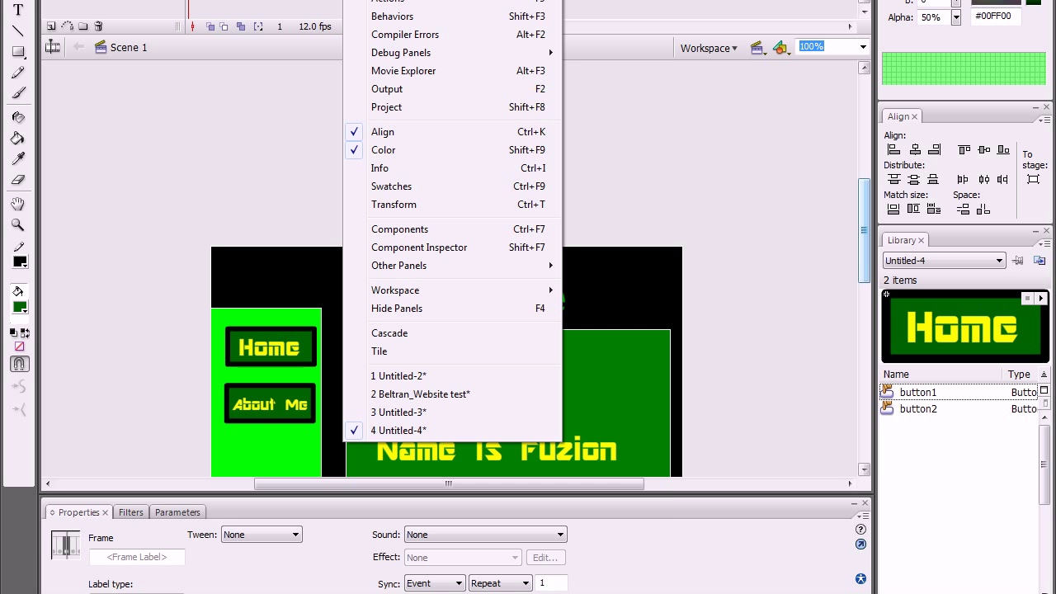
click(425, 2)
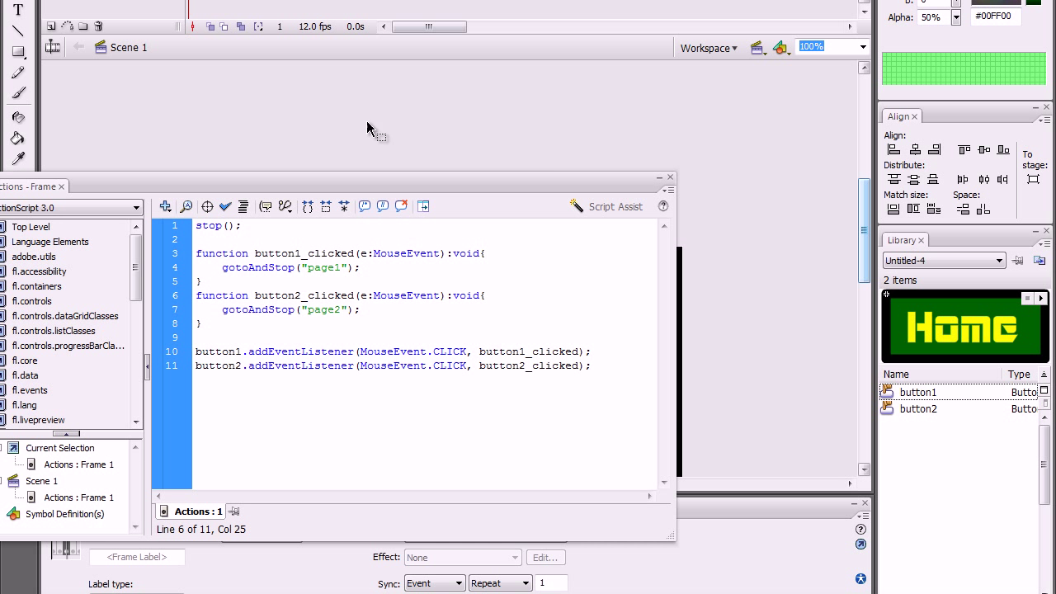
drag(392, 187, 466, 79)
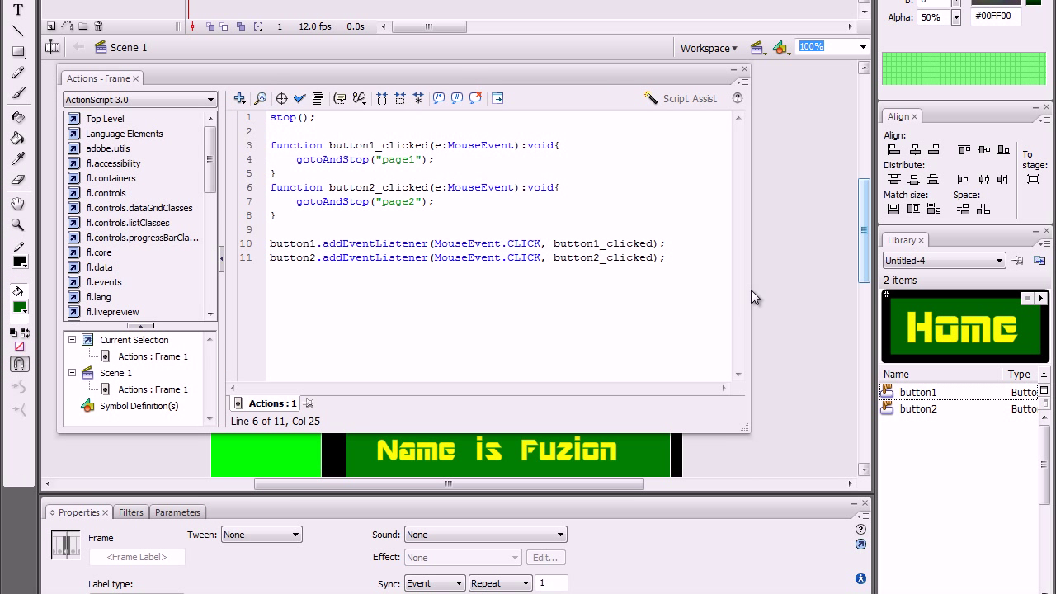